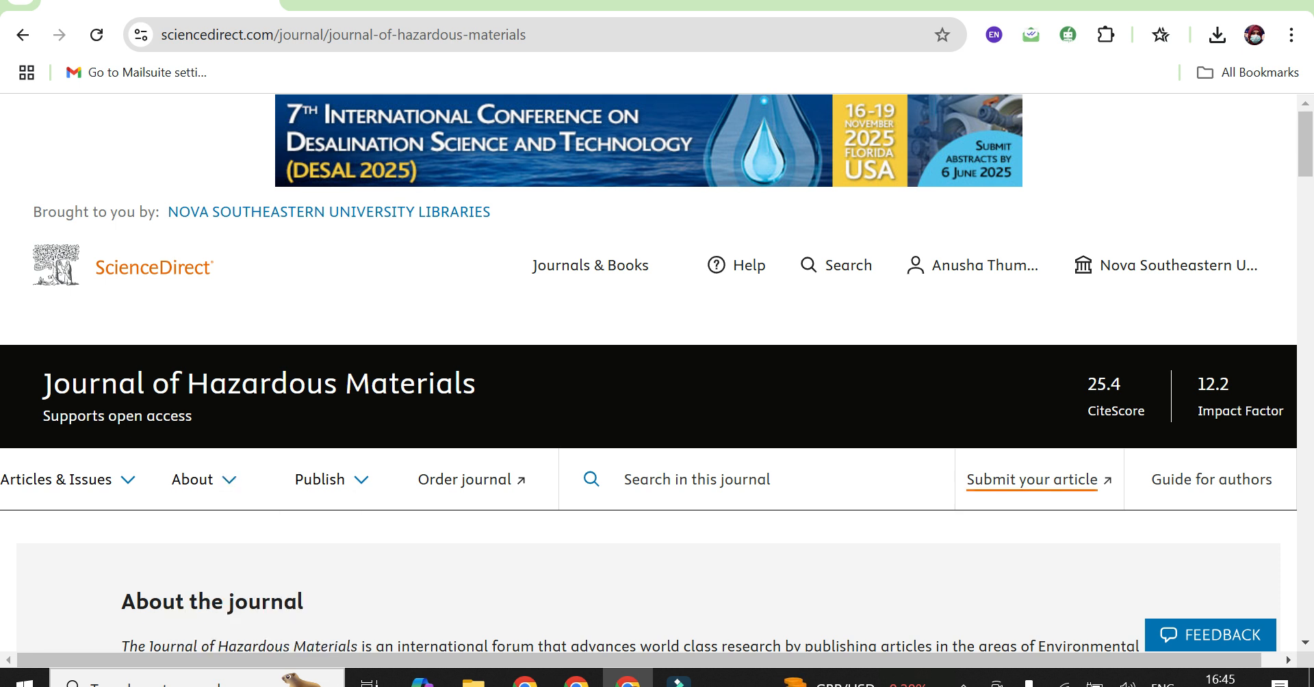
# - Log in as an author on the Journal of Hazardous Materials submission site and start a new manuscript submission
pyautogui.click(1032, 479)
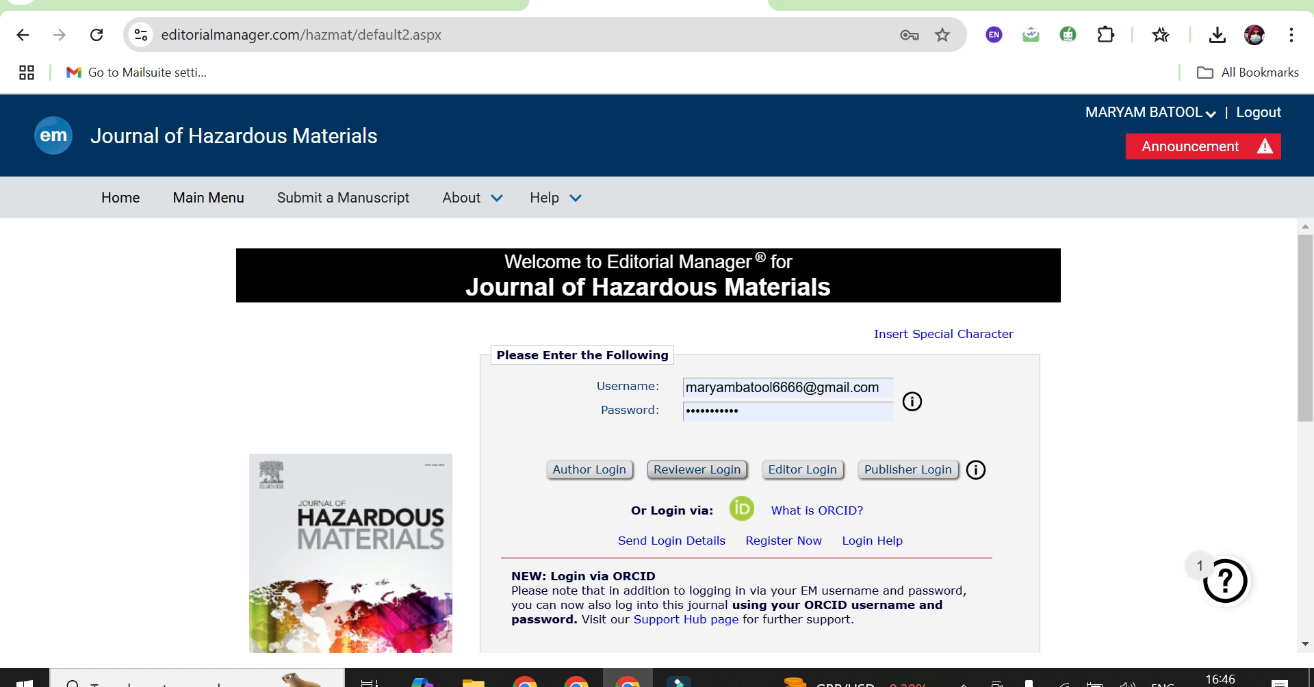
pyautogui.click(590, 470)
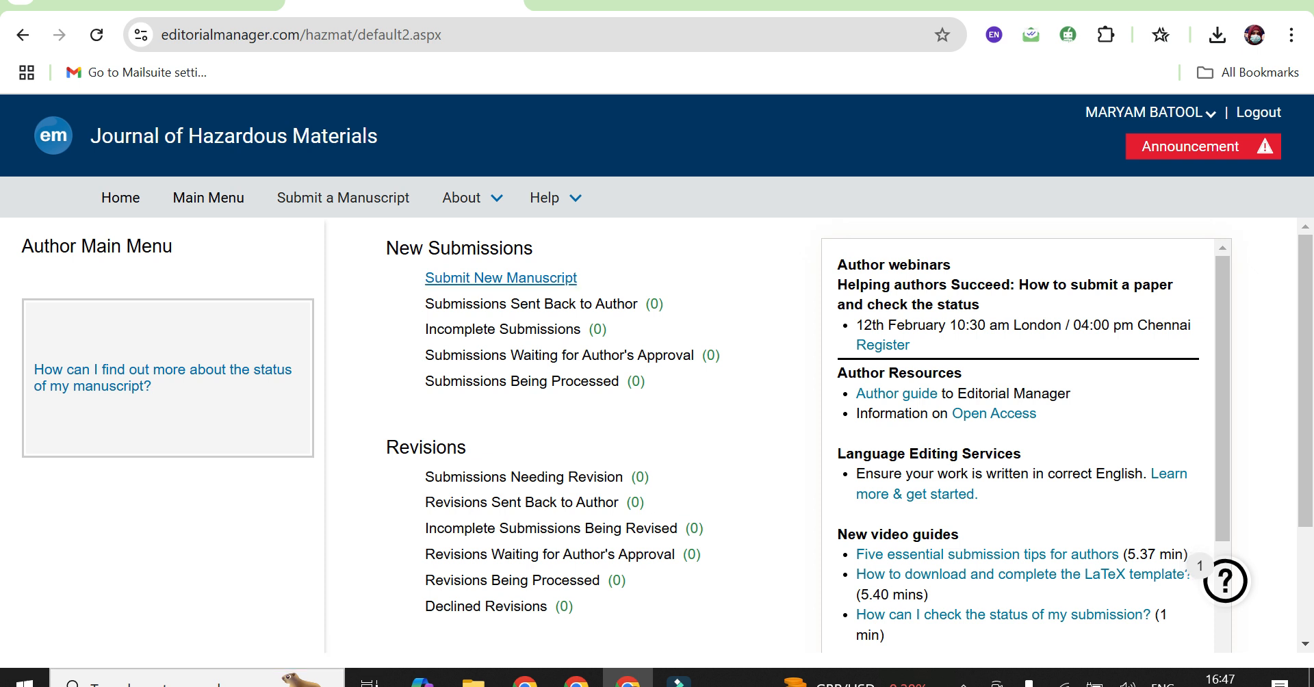
pyautogui.click(501, 278)
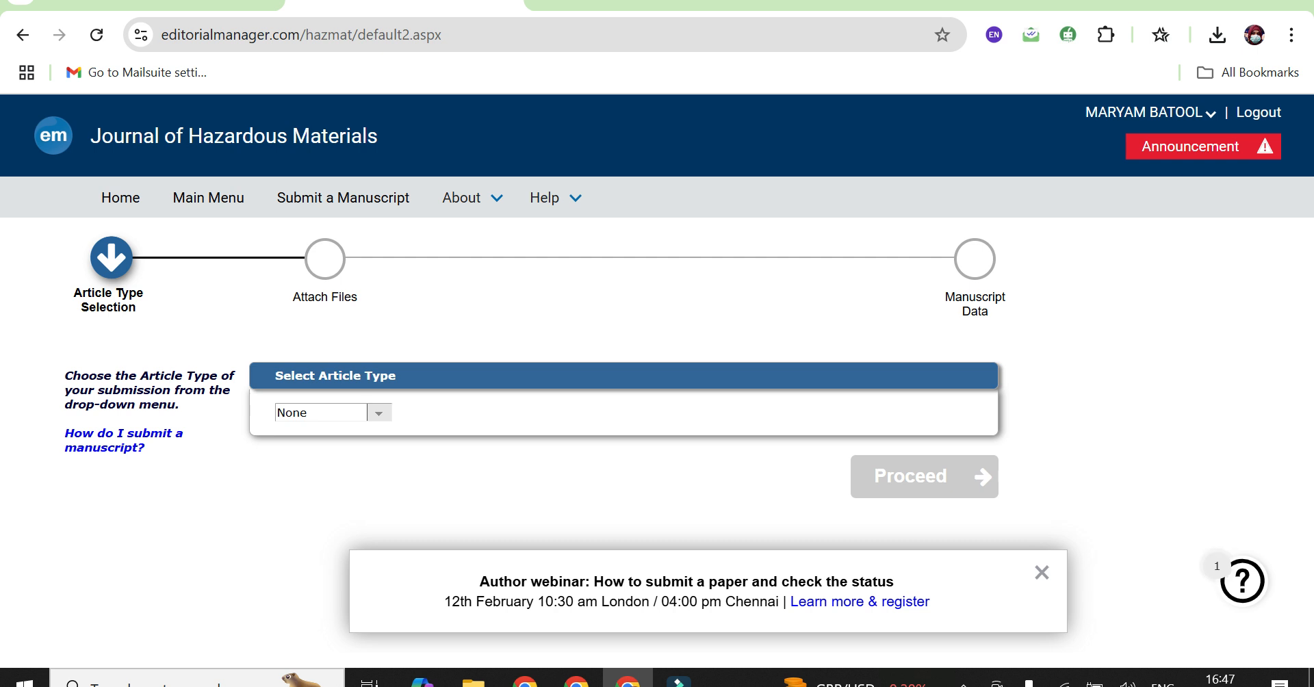
pyautogui.moveTo(594, 580); pyautogui.dragTo(894, 581)
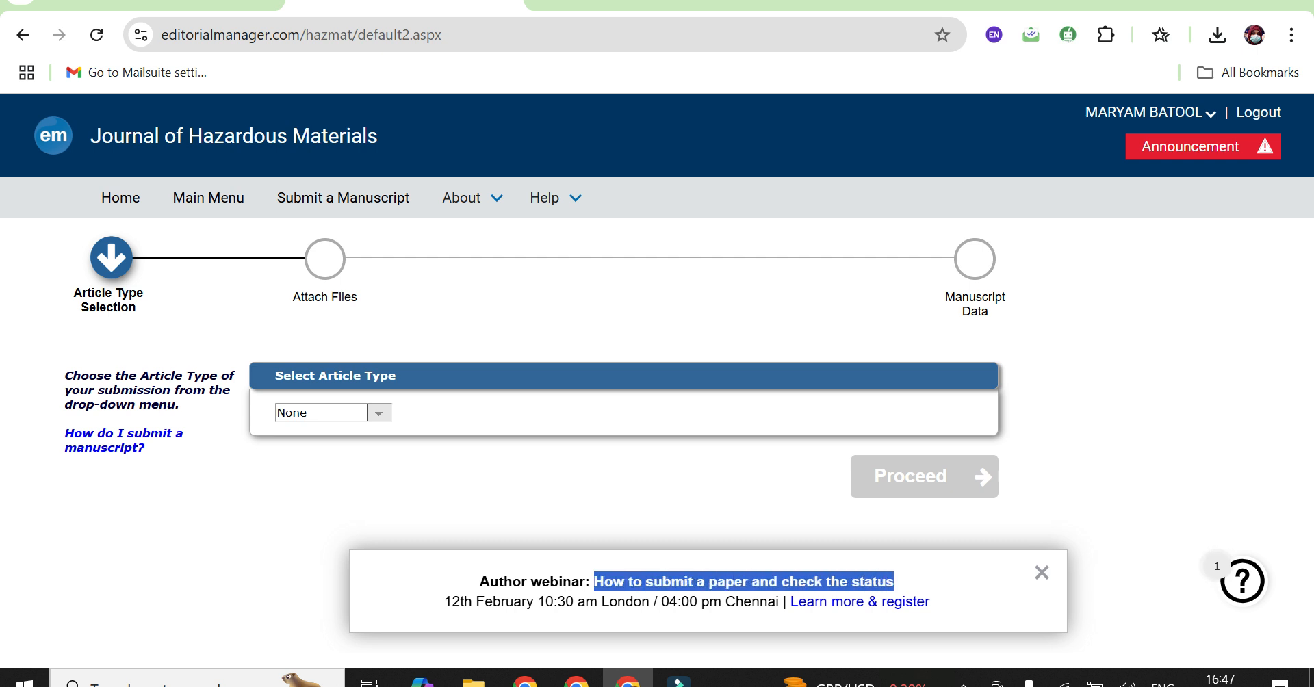
pyautogui.click(894, 581)
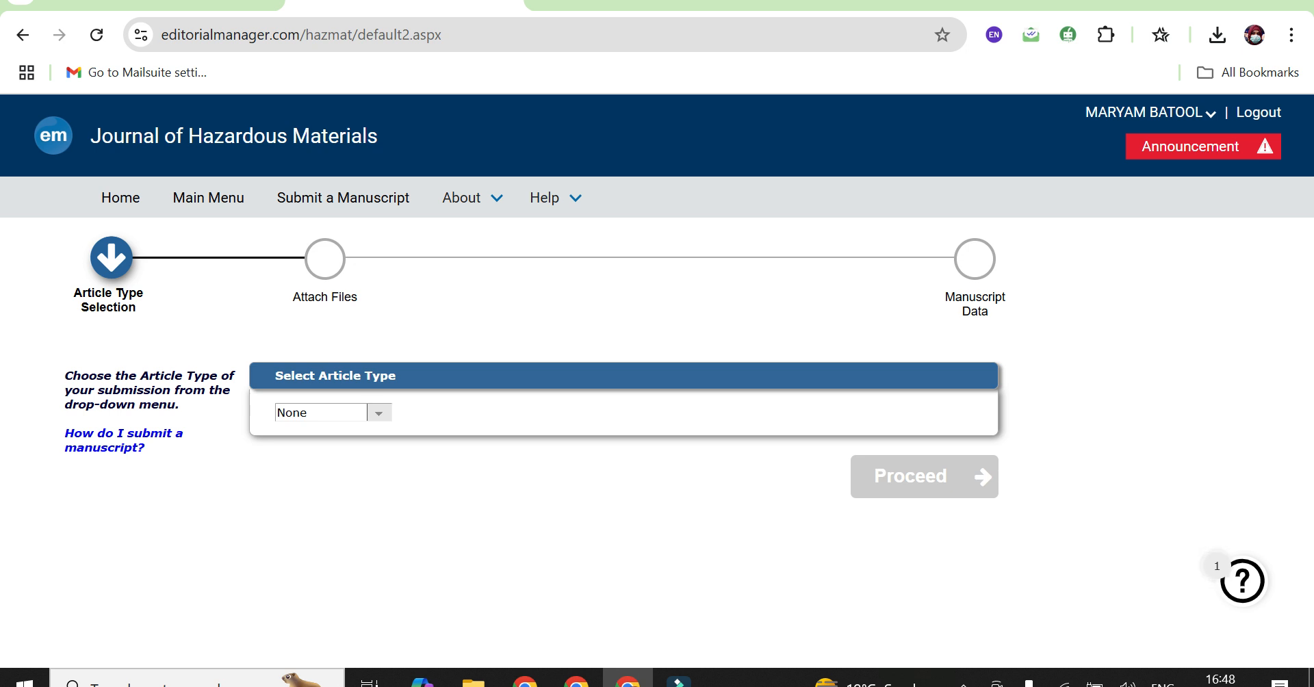
# - Choose Research Paper as the article type and proceed to attaching files
pyautogui.click(378, 413)
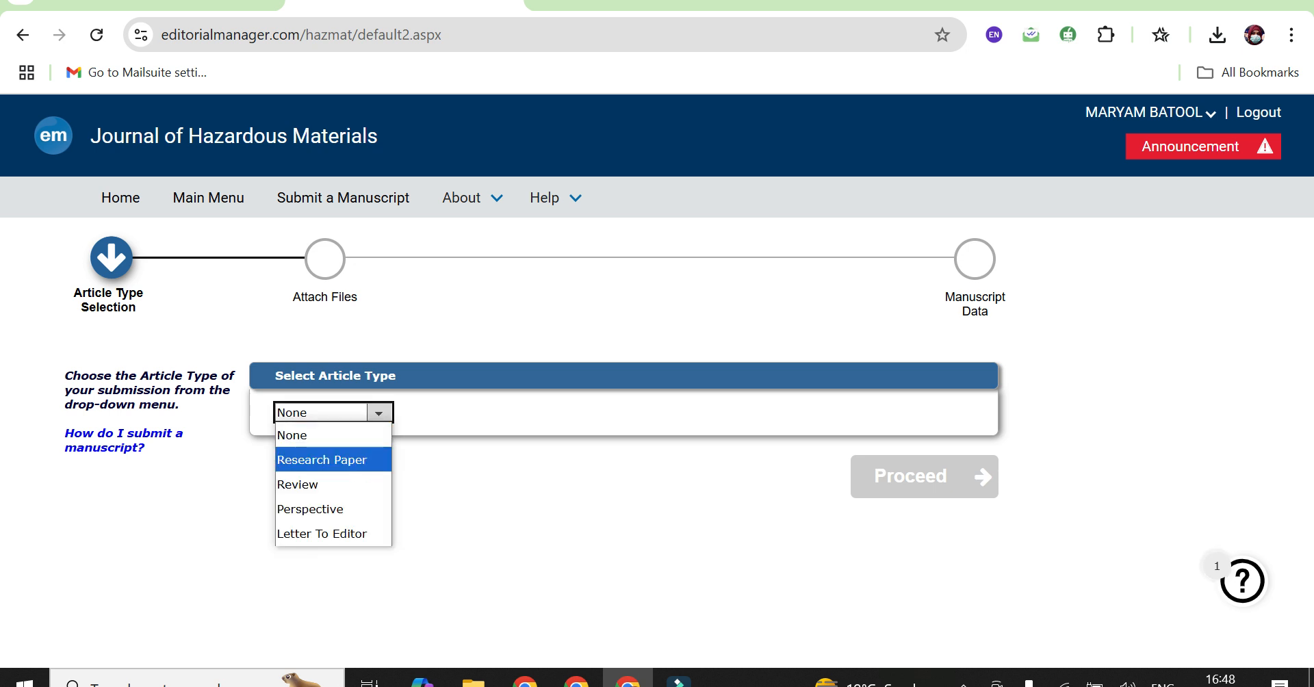
pyautogui.press('Down')
pyautogui.press('Down')
pyautogui.press('Down')
pyautogui.press('Up')
pyautogui.press('Up')
pyautogui.press('Up')
pyautogui.press('Down')
pyautogui.press('Return')
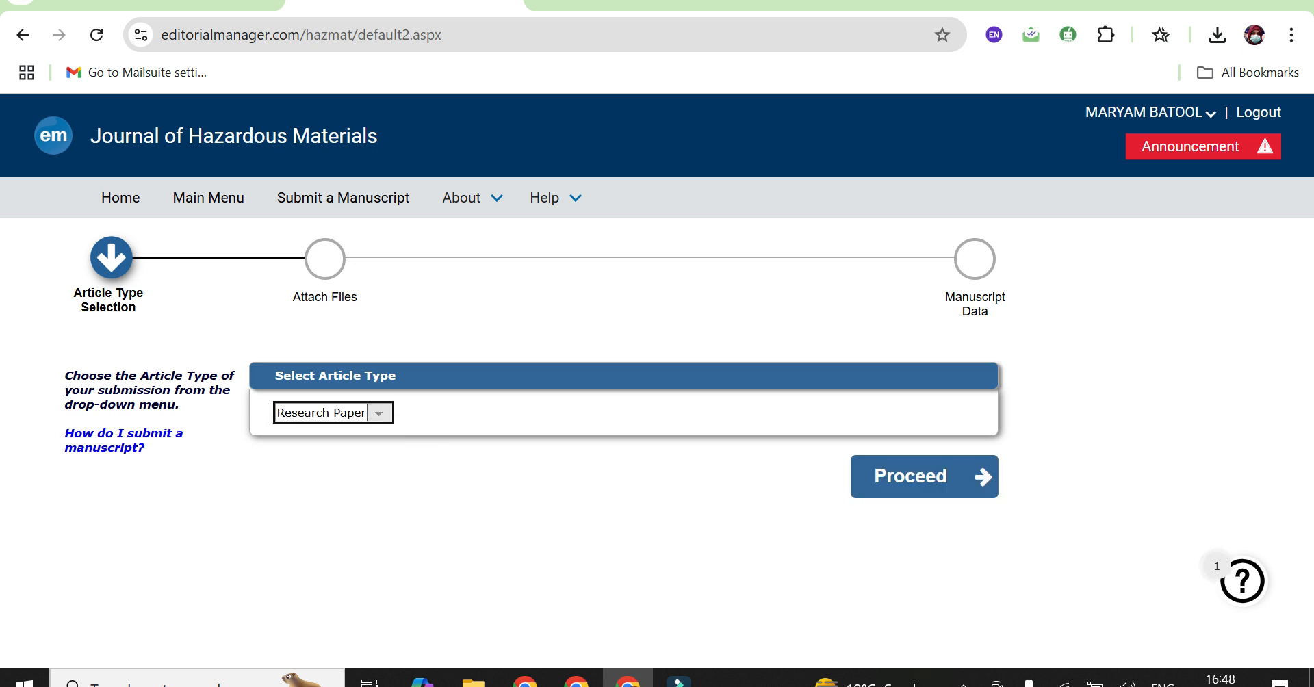
pyautogui.click(924, 476)
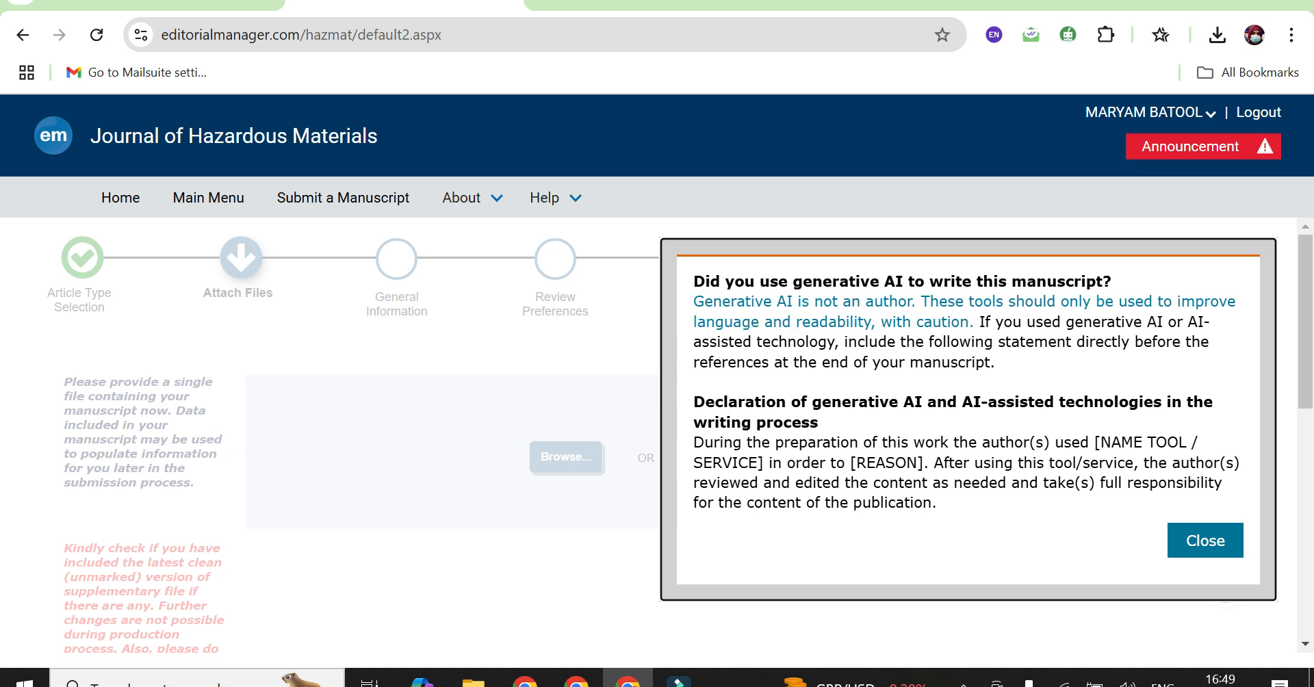
# - Dismiss the generative AI notice and attach the Word file Rev_IRJPAC_131007 from the Desktop folder as the manuscript
pyautogui.click(1205, 541)
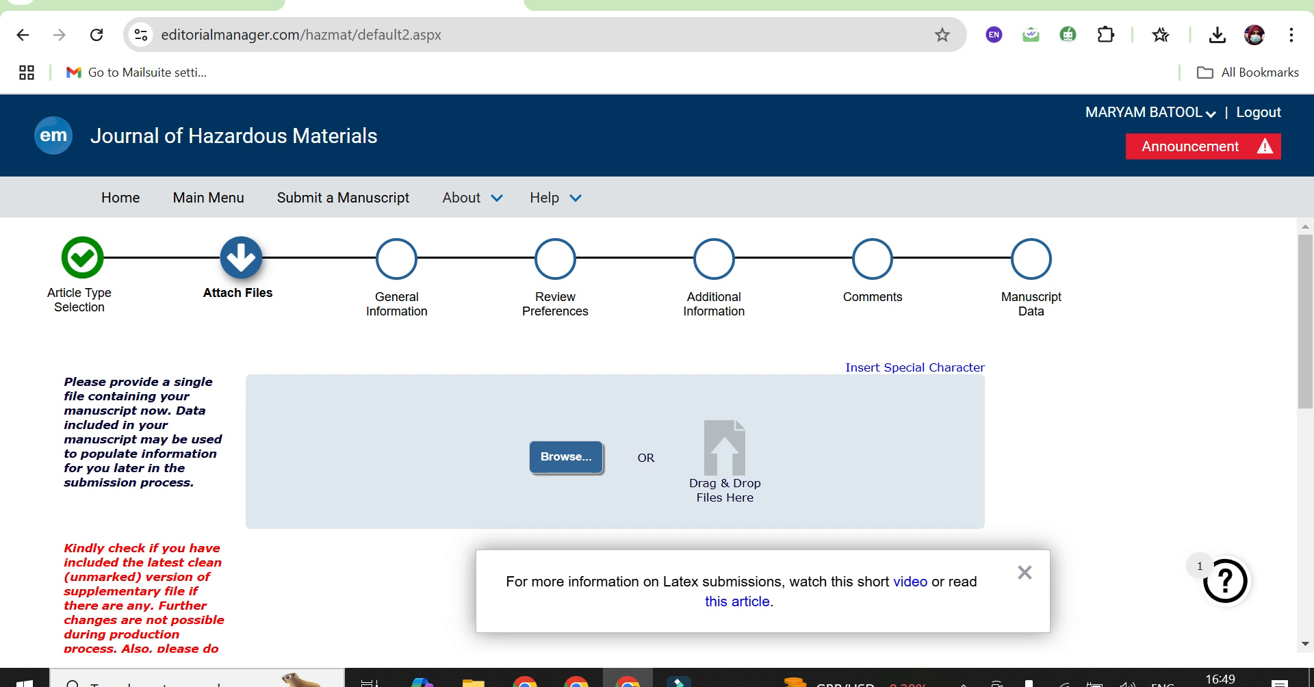
pyautogui.press('alt')
pyautogui.press('alt')
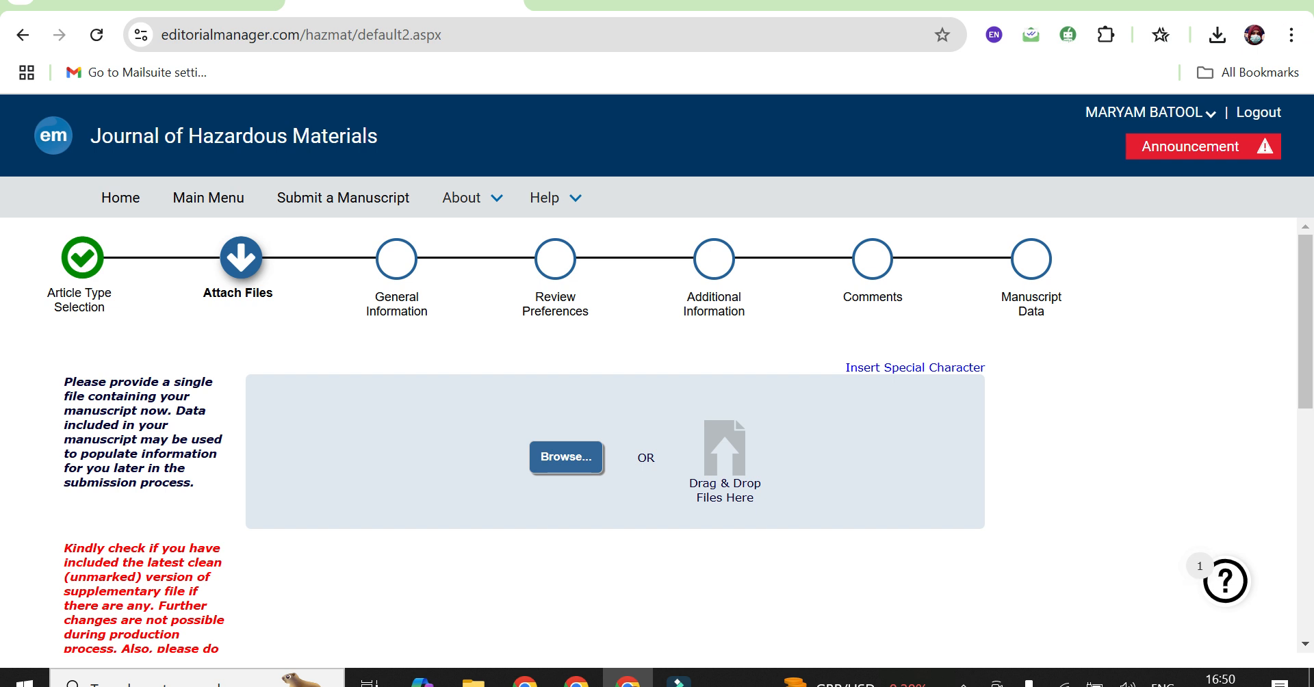
pyautogui.moveTo(1305, 315); pyautogui.dragTo(1304, 343)
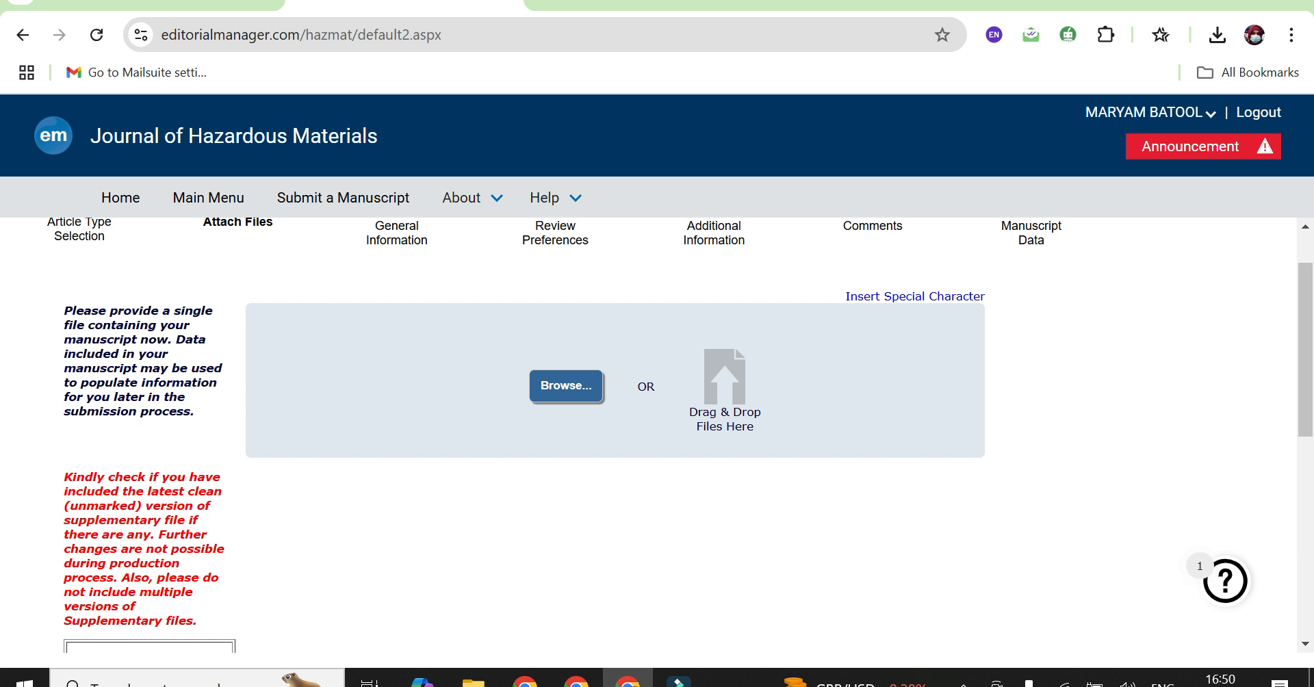
pyautogui.click(566, 386)
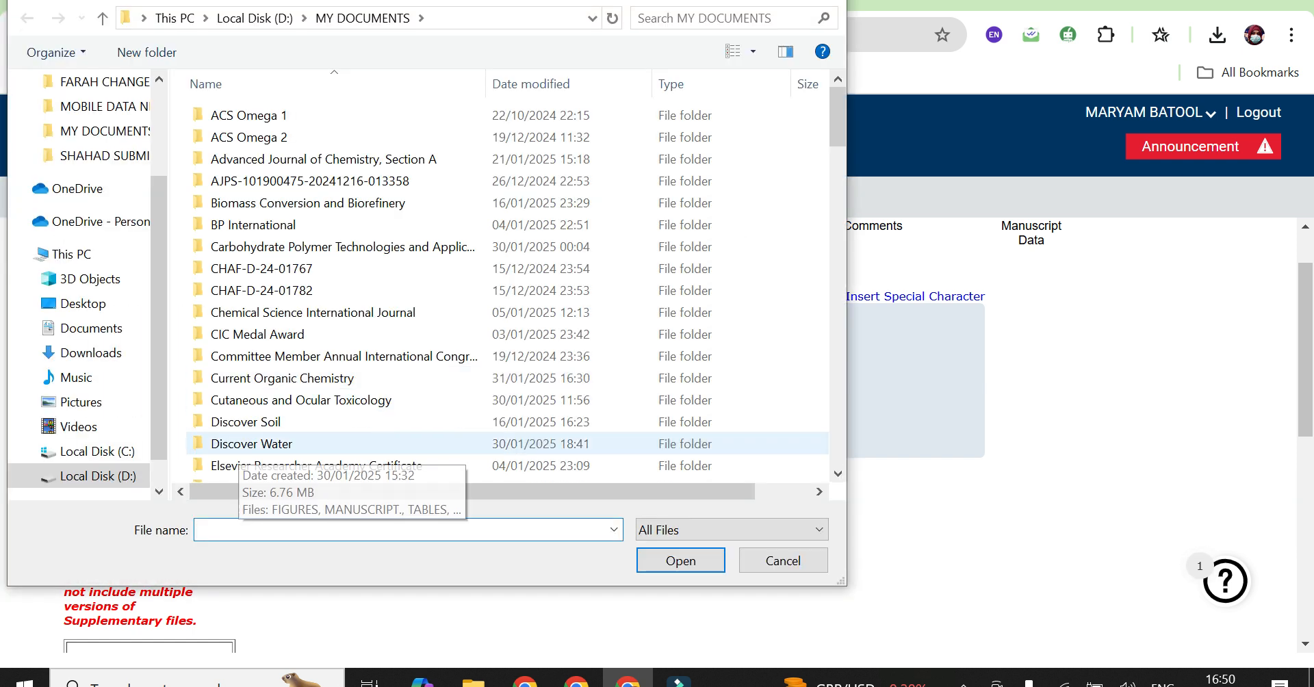
pyautogui.click(83, 303)
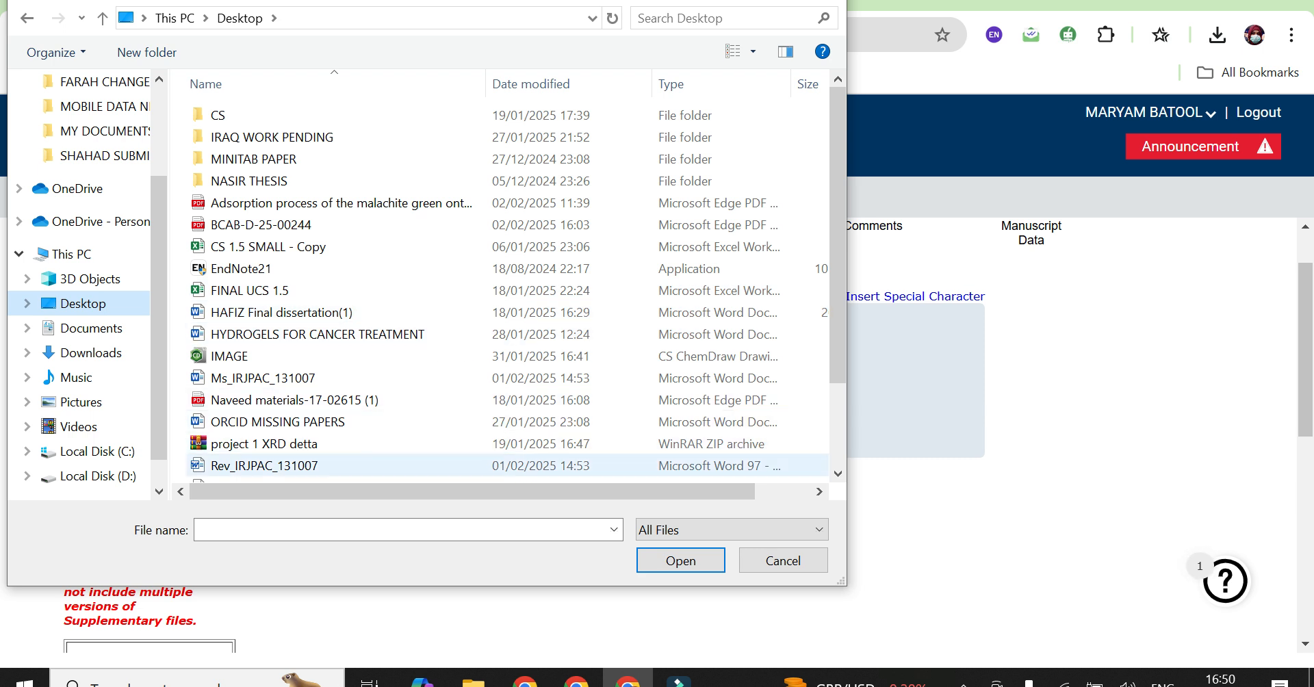
pyautogui.doubleClick(263, 466)
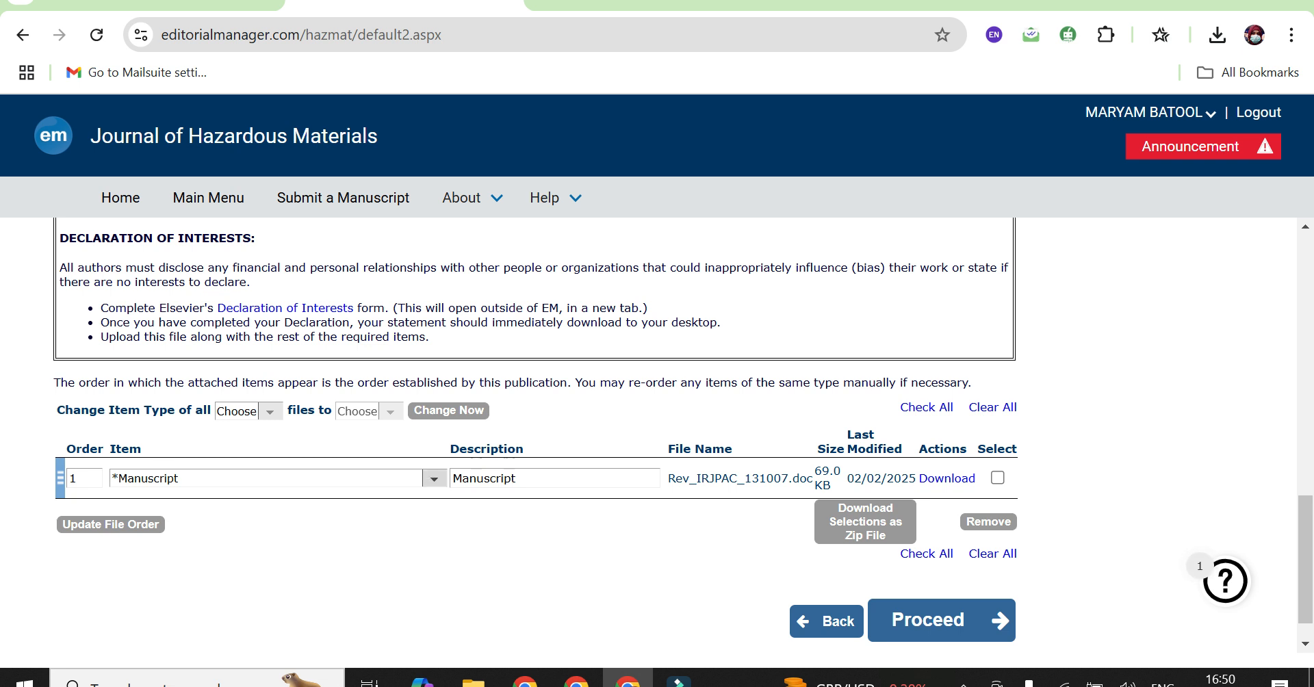
# - Review the attached manuscript's description and the list of required submission items, including the Environmental Implication word limit
pyautogui.doubleClick(515, 478)
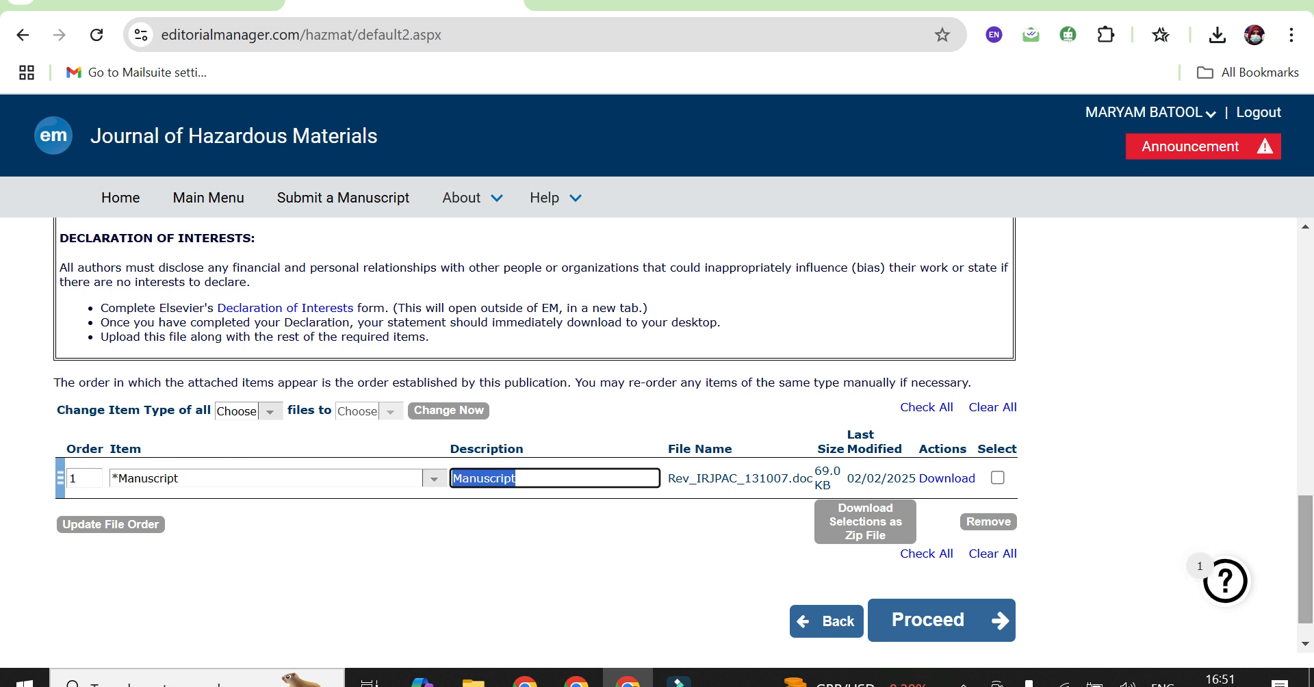
pyautogui.scroll(4, 657, 438)
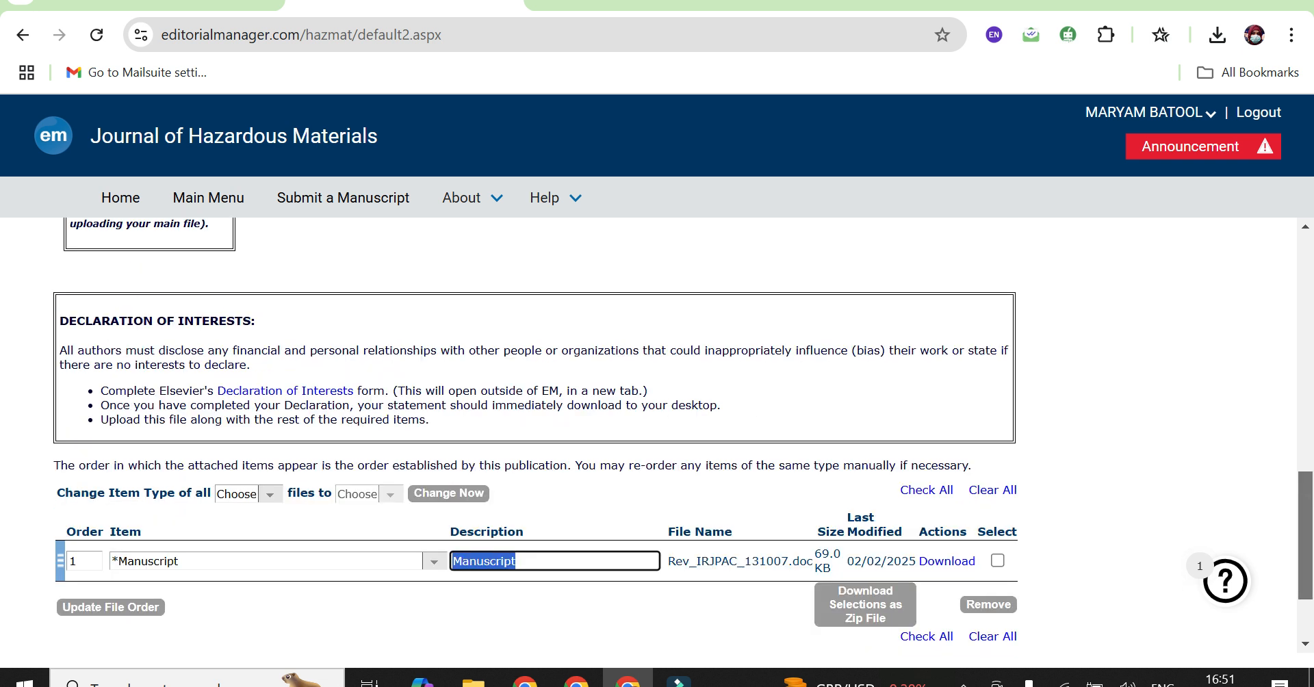
pyautogui.scroll(6, 657, 438)
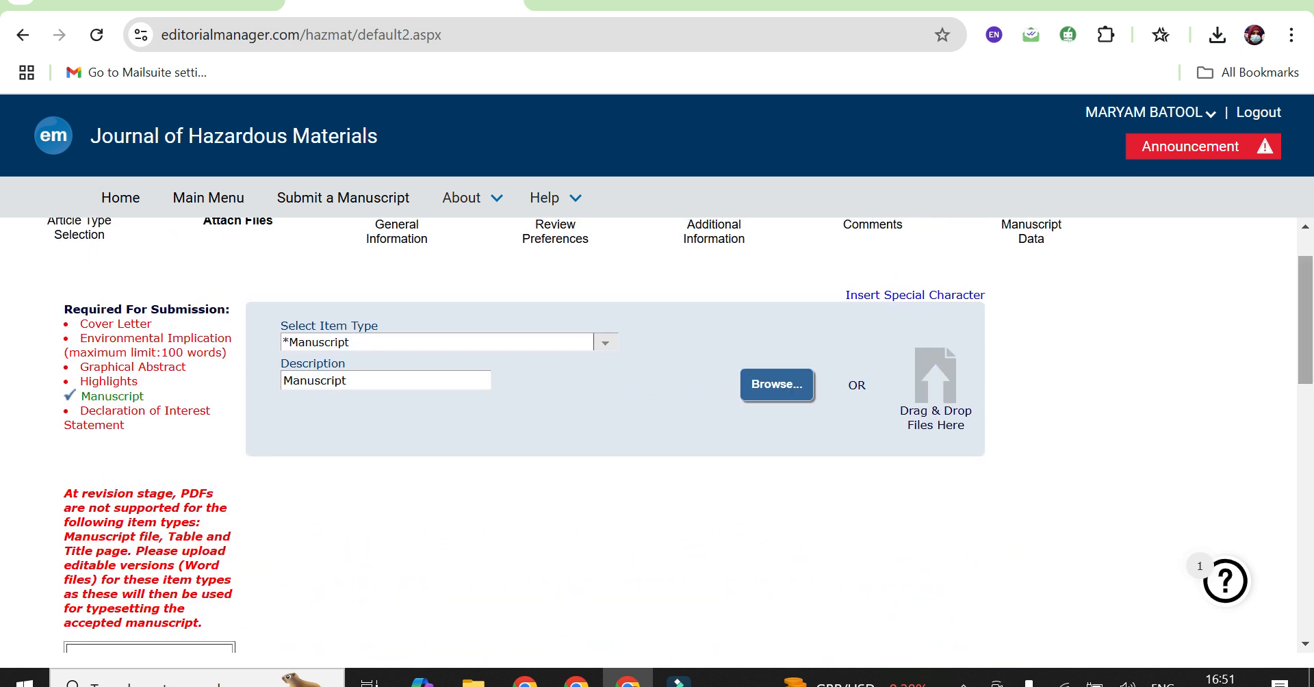
pyautogui.scroll(1, 657, 438)
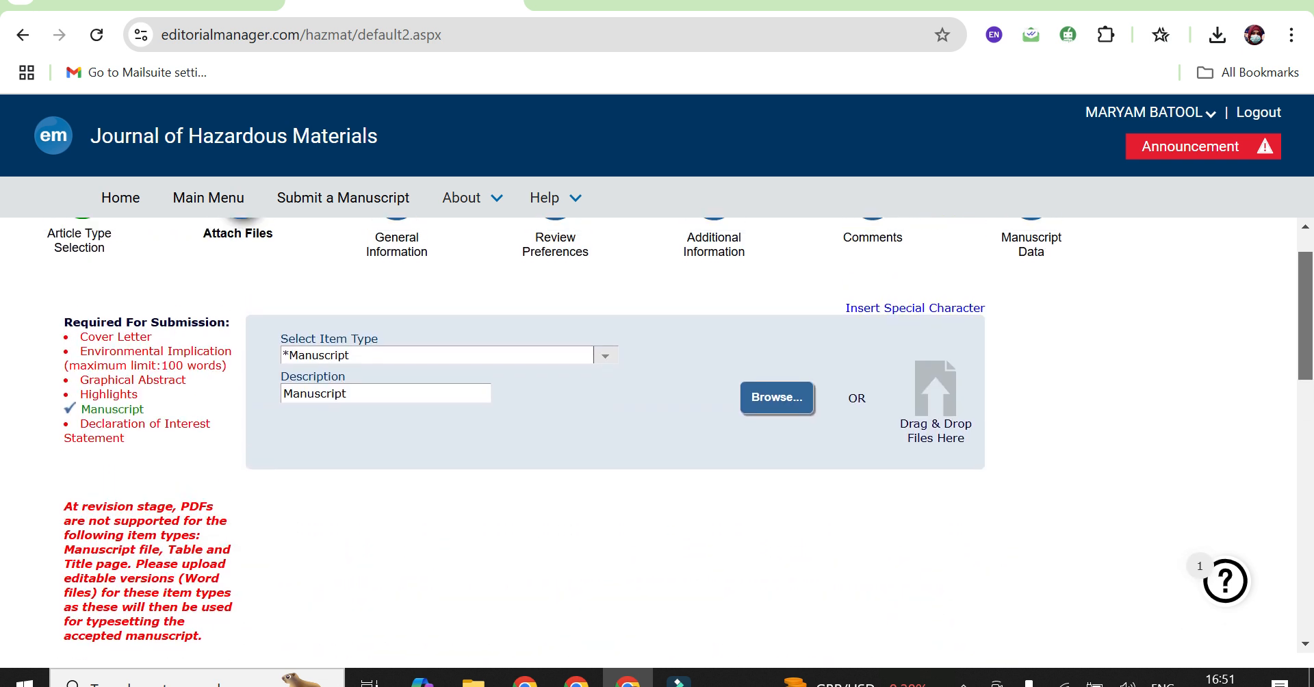
pyautogui.scroll(1, 657, 438)
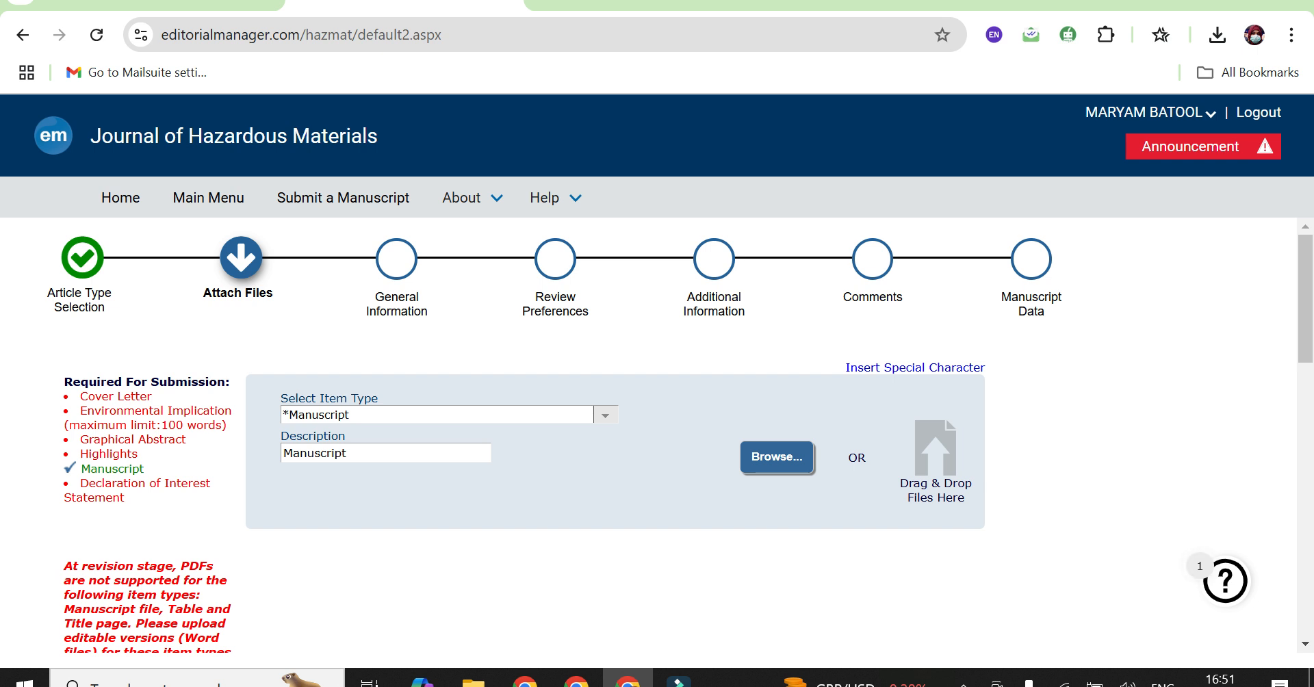
pyautogui.moveTo(161, 425); pyautogui.dragTo(222, 425)
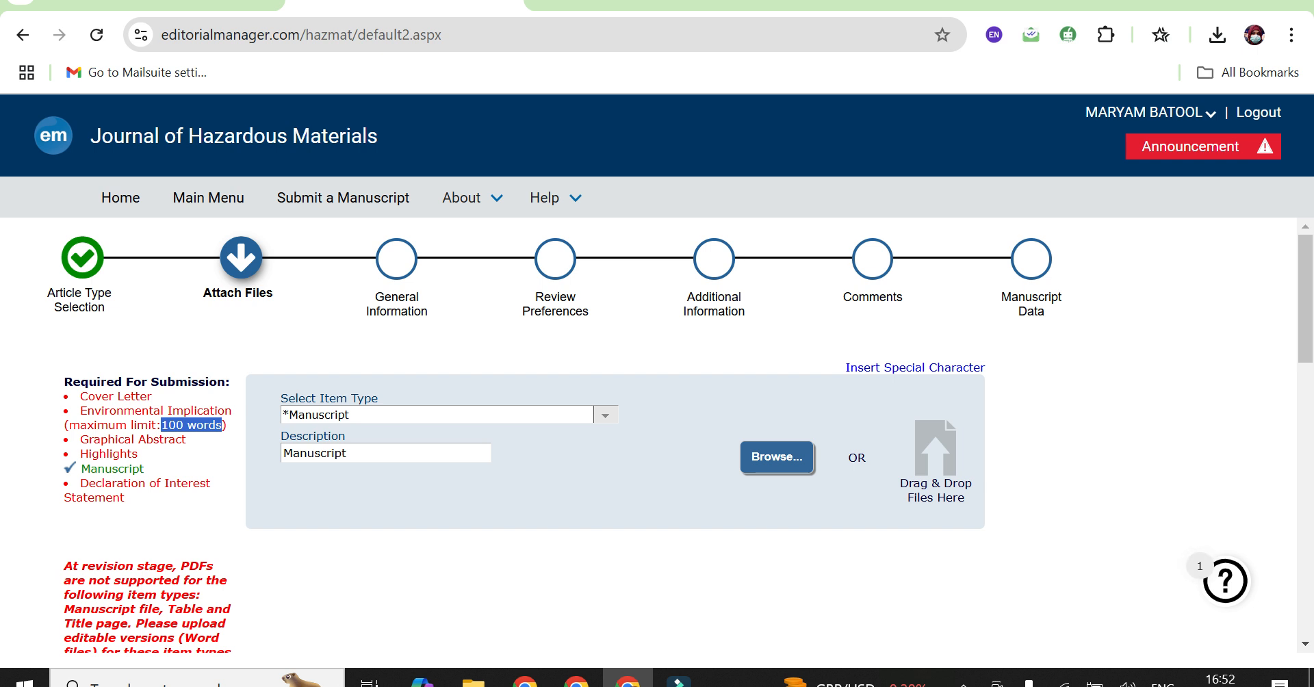
pyautogui.click(199, 430)
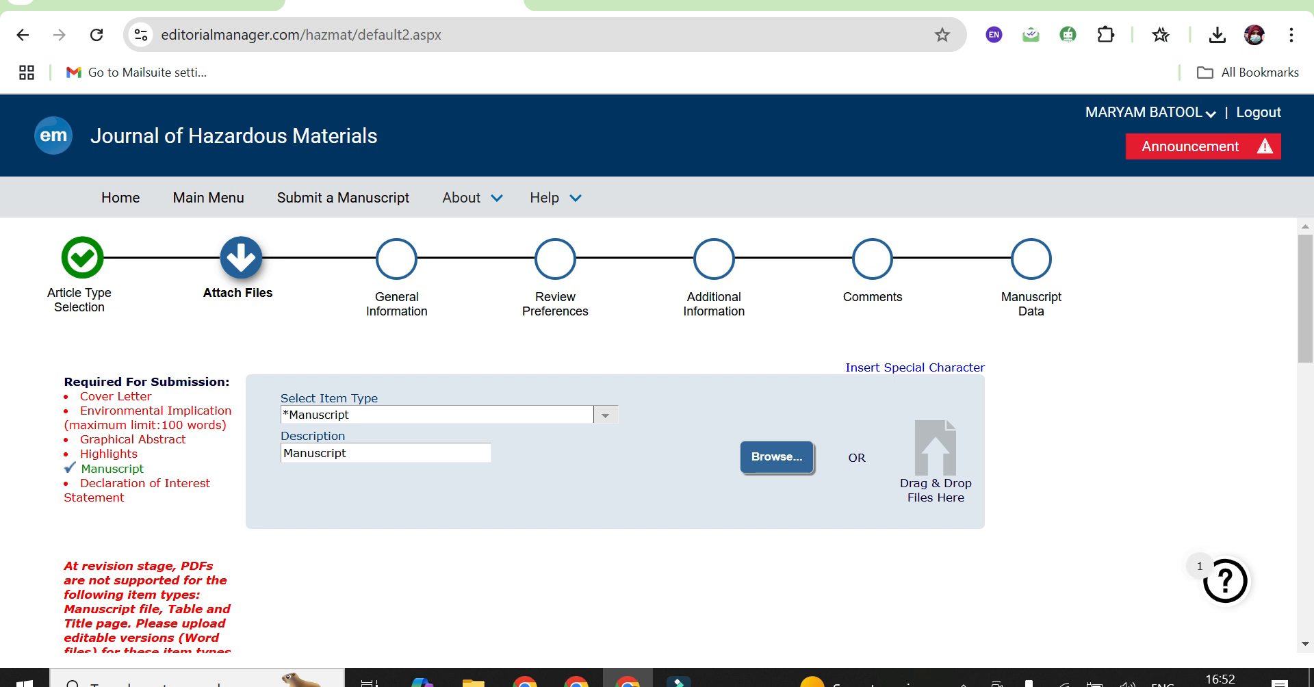
# - Look through all the item types available for attached files, leaving the Manuscript selection as it is
pyautogui.click(605, 414)
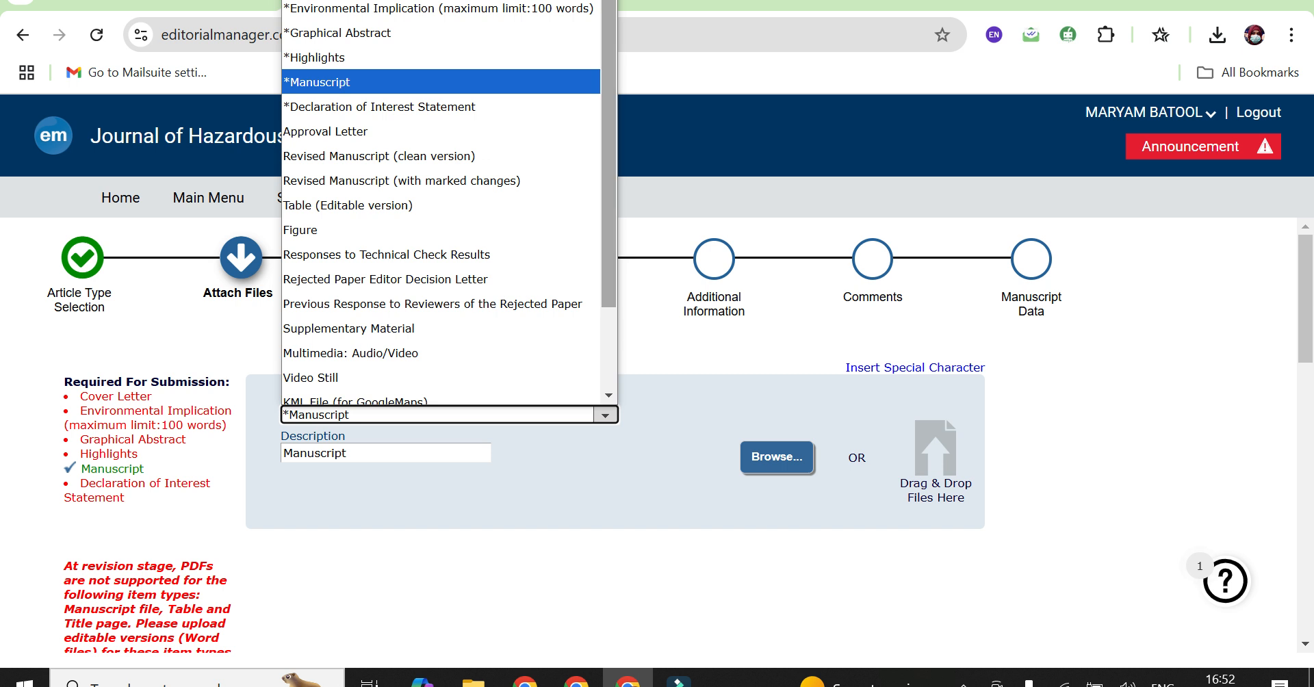
pyautogui.press('Up')
pyautogui.press('Up')
pyautogui.press('Up')
pyautogui.press('Down')
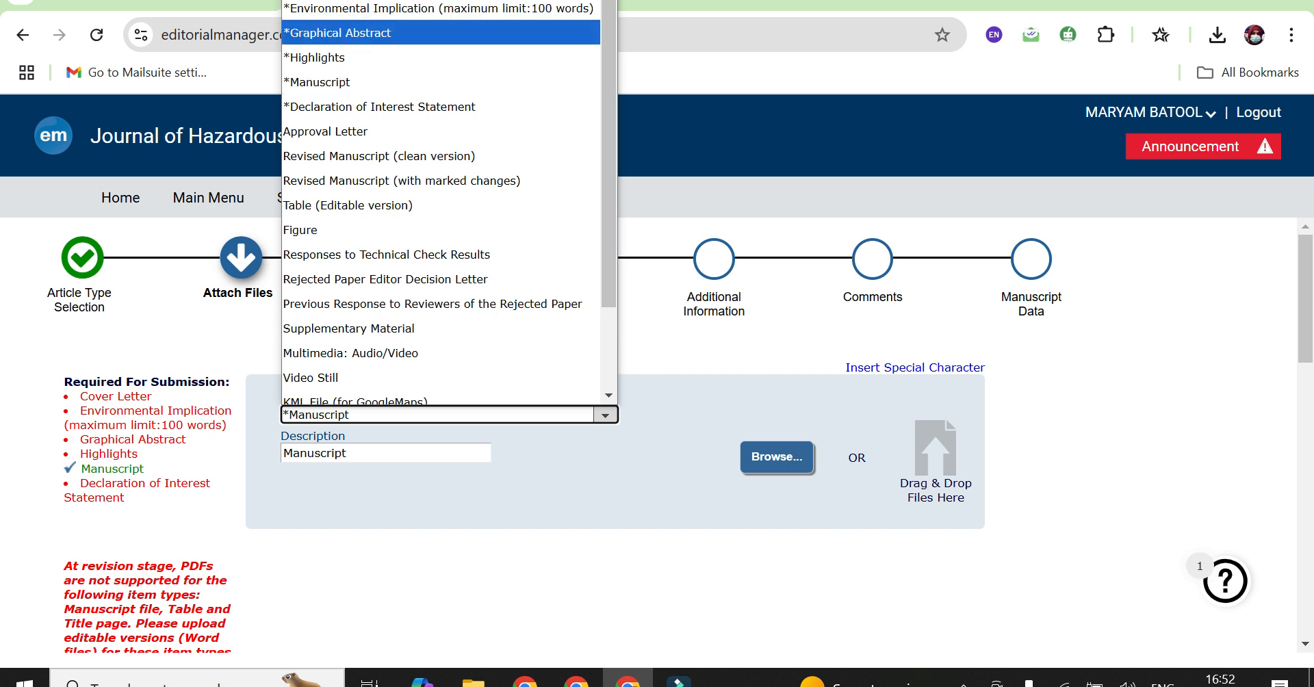
pyautogui.press('Down')
pyautogui.press('Down')
pyautogui.press('Down')
pyautogui.press('Down')
pyautogui.press('Up')
pyautogui.press('Down')
pyautogui.press('Up')
pyautogui.press('Up')
pyautogui.press('Down')
pyautogui.press('Down')
pyautogui.press('Down')
pyautogui.press('Down')
pyautogui.press('Down')
pyautogui.press('Down')
pyautogui.press('Down')
pyautogui.press('Down')
pyautogui.press('Down')
pyautogui.press('Down')
pyautogui.press('Down')
pyautogui.press('Down')
pyautogui.press('Up')
pyautogui.press('Up')
pyautogui.press('Up')
pyautogui.press('Up')
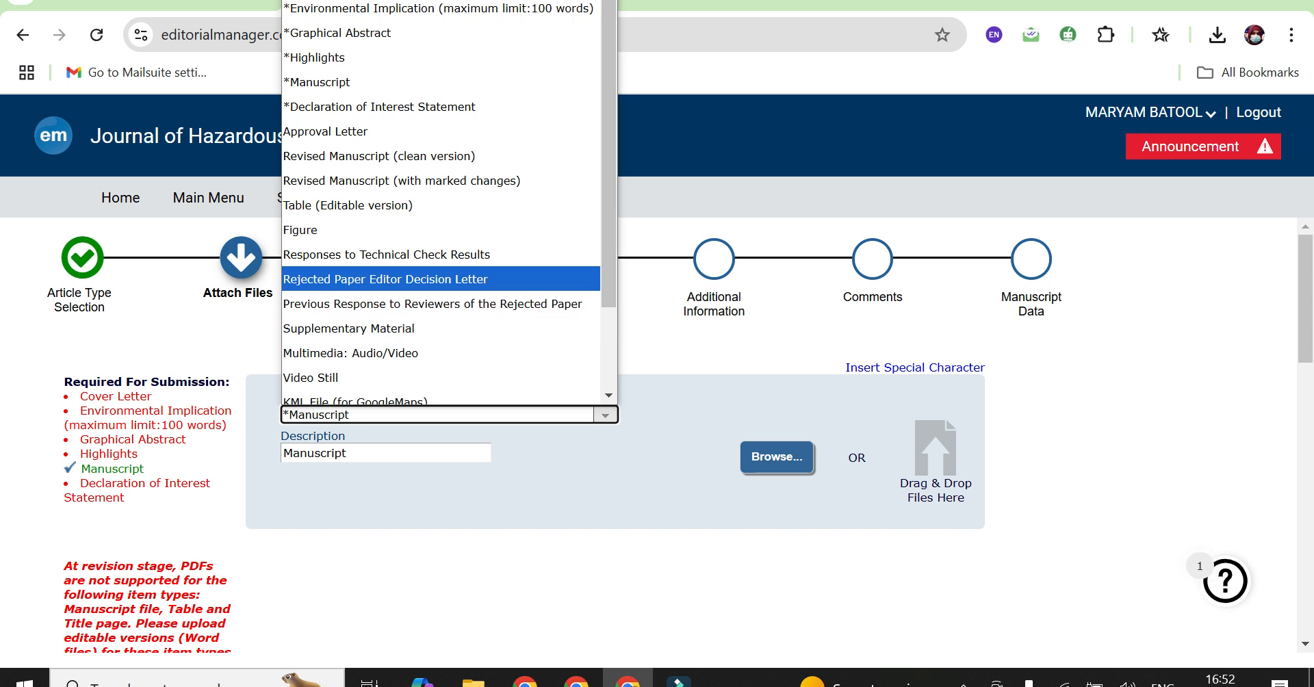
pyautogui.moveTo(609, 279); pyautogui.dragTo(609, 346)
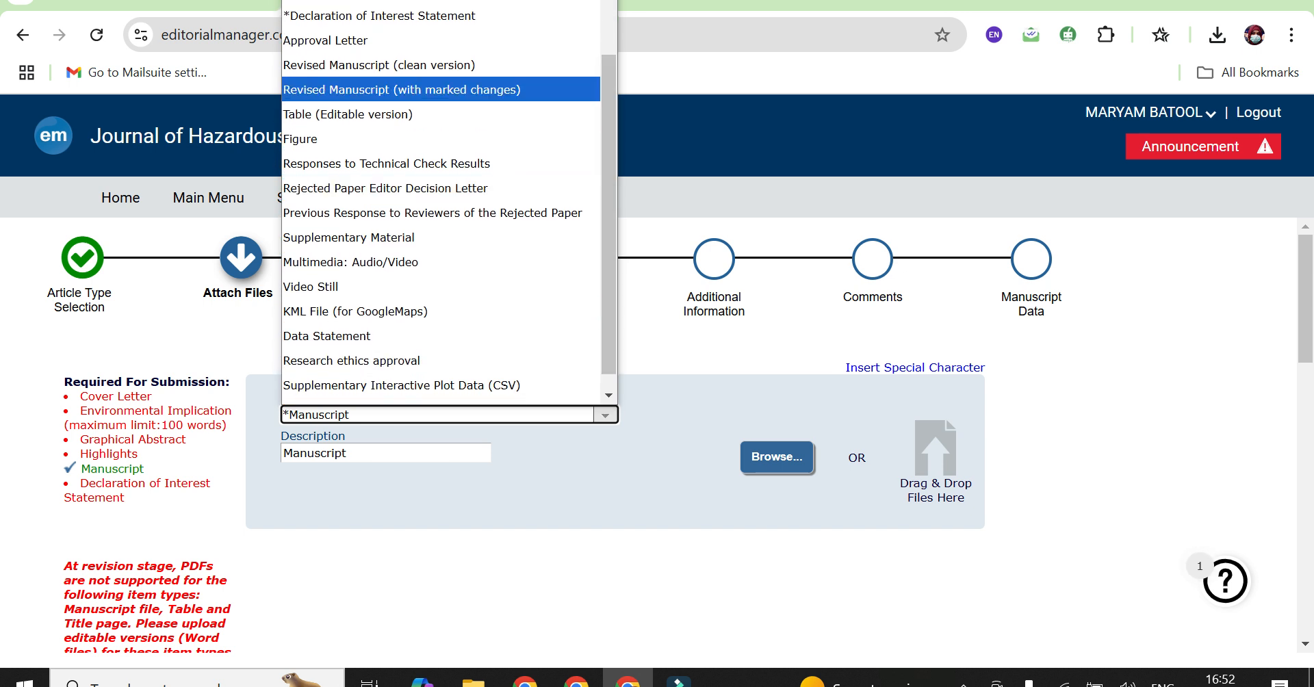
pyautogui.press('Down')
pyautogui.press('Down')
pyautogui.press('Down')
pyautogui.press('Down')
pyautogui.press('Down')
pyautogui.press('Down')
pyautogui.press('Down')
pyautogui.press('Down')
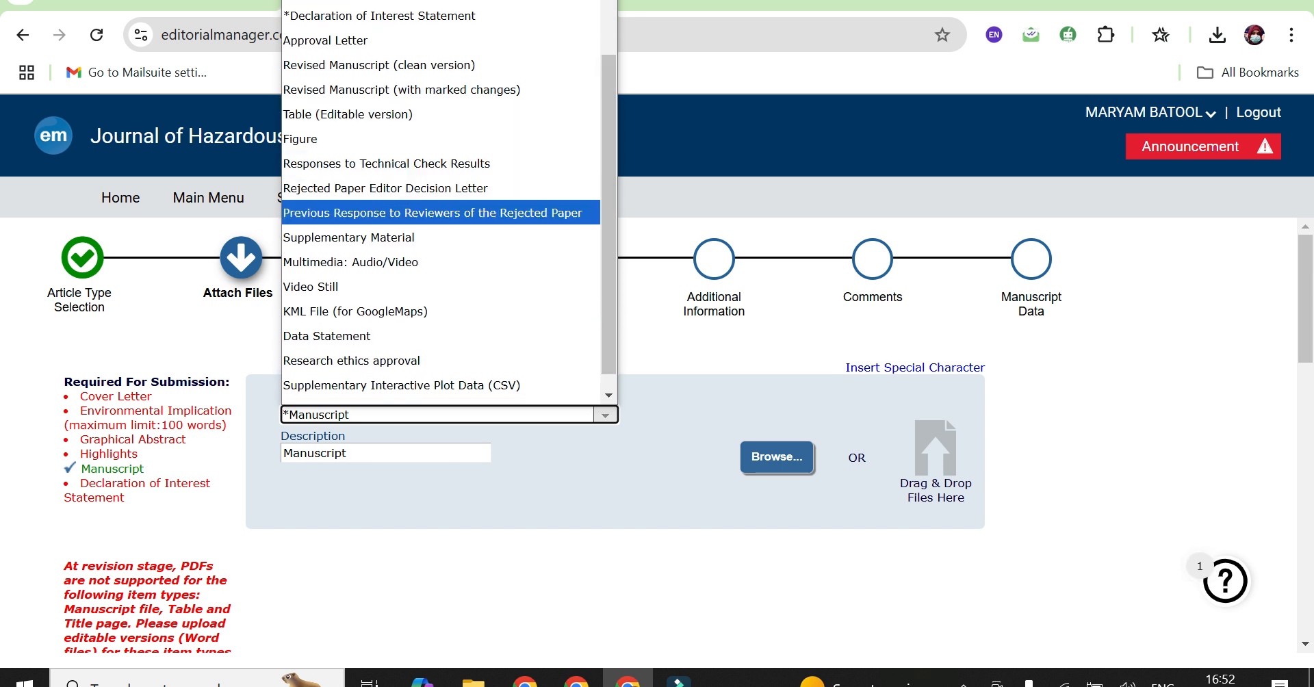
pyautogui.press('Down')
pyautogui.press('Down')
pyautogui.press('Down')
pyautogui.press('Down')
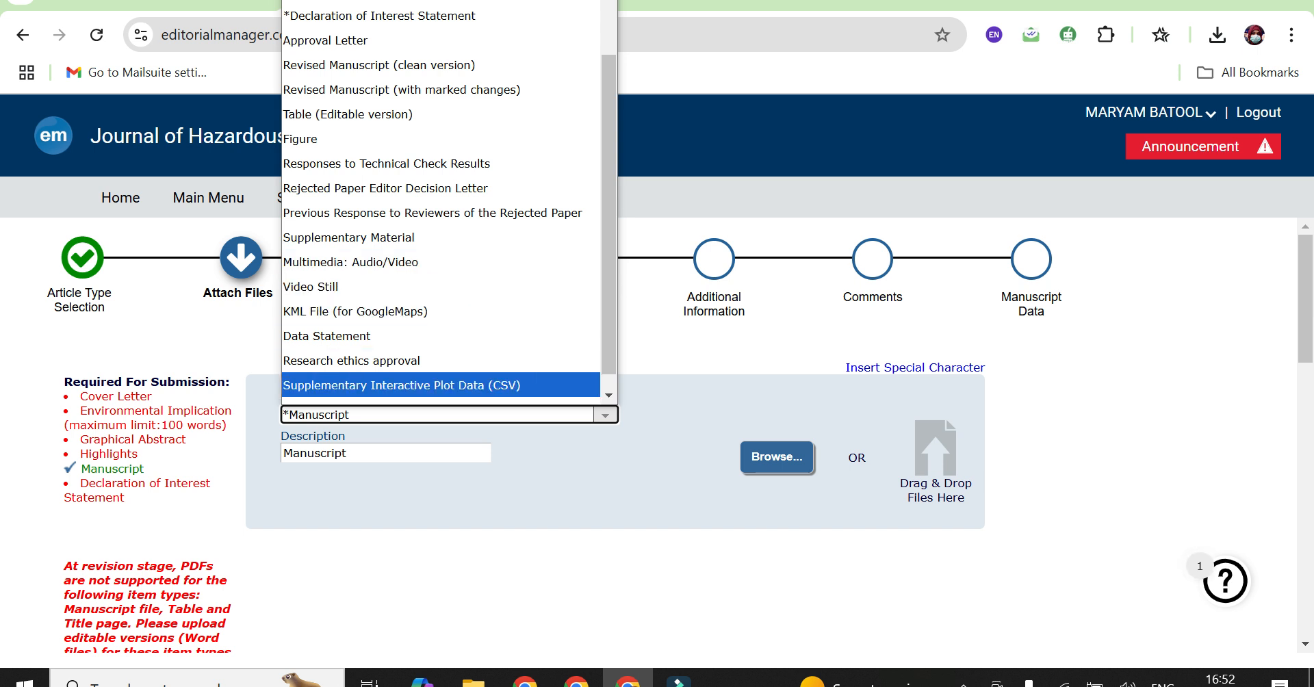
pyautogui.scroll(-1, 448, 198)
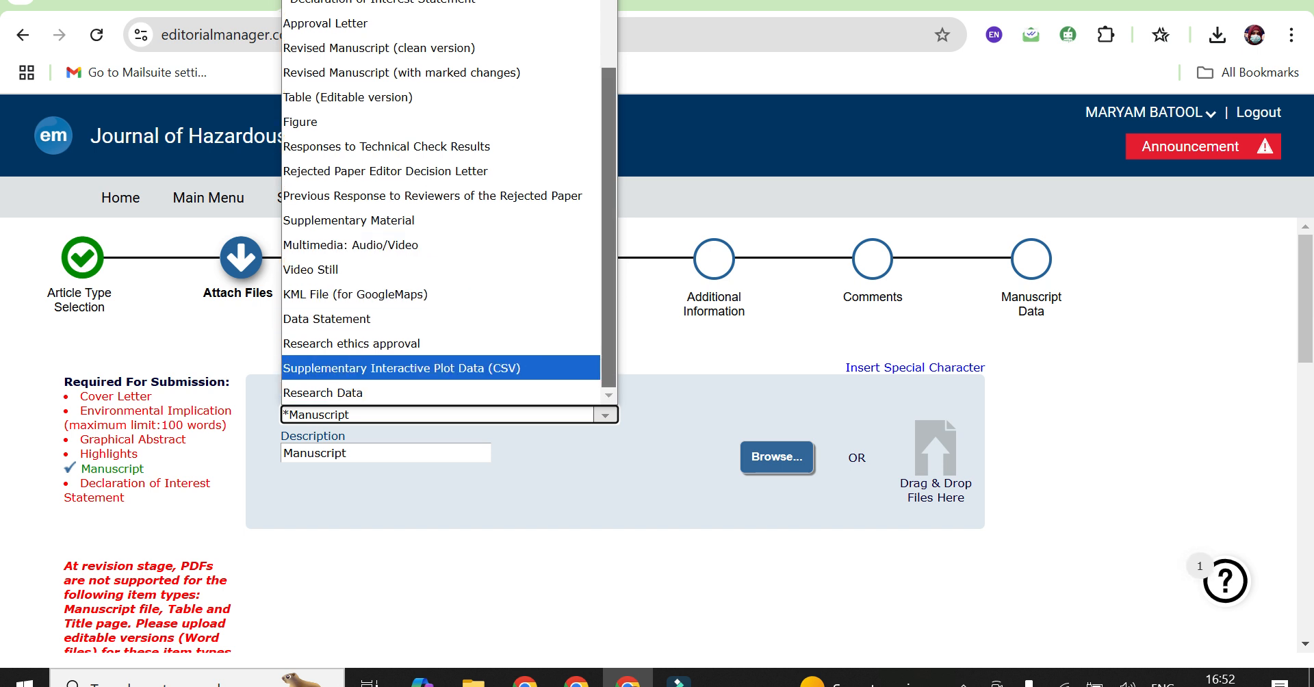
pyautogui.scroll(2, 448, 199)
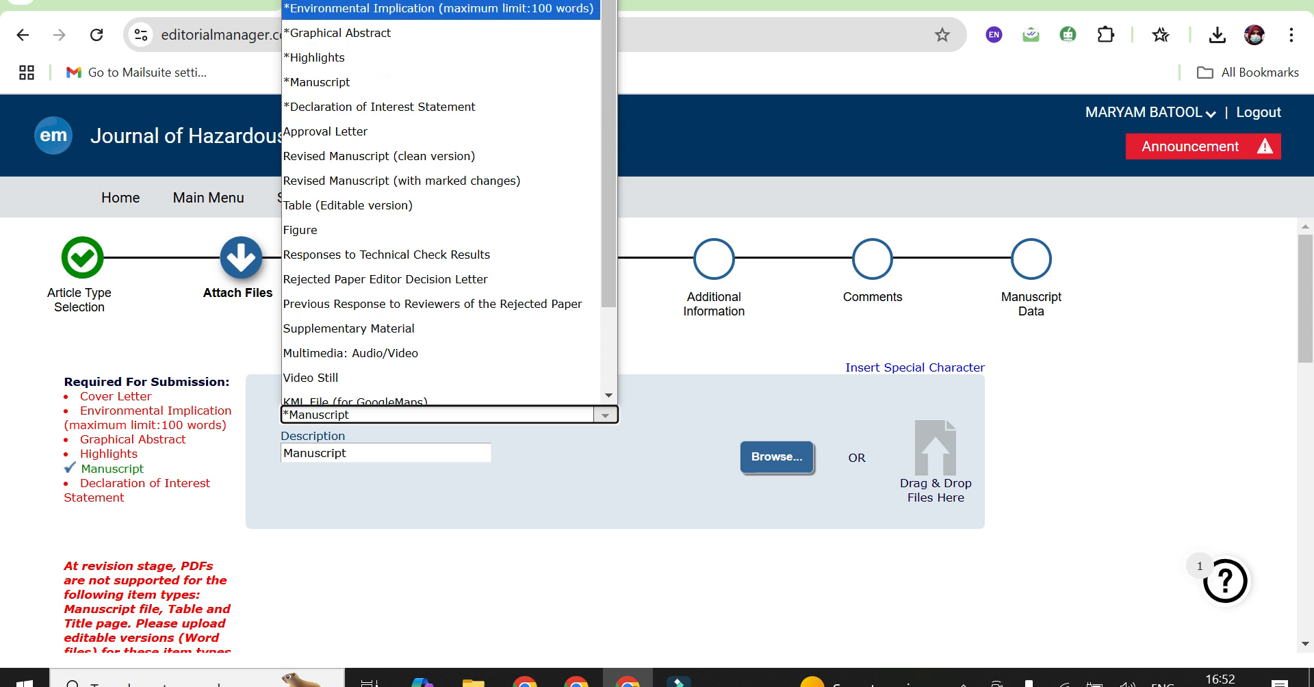
pyautogui.click(520, 493)
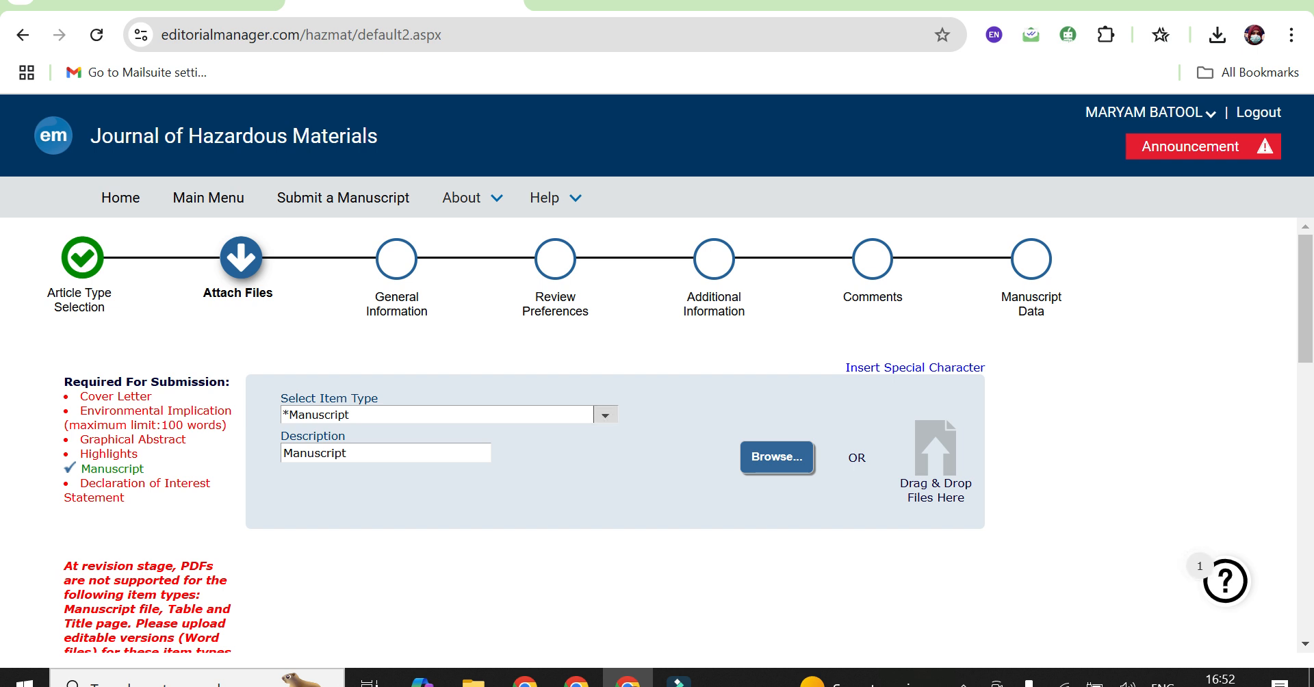
# - Change the item type for the next attached file from the required items to Highlights
pyautogui.click(605, 415)
pyautogui.press('Up')
pyautogui.press('Up')
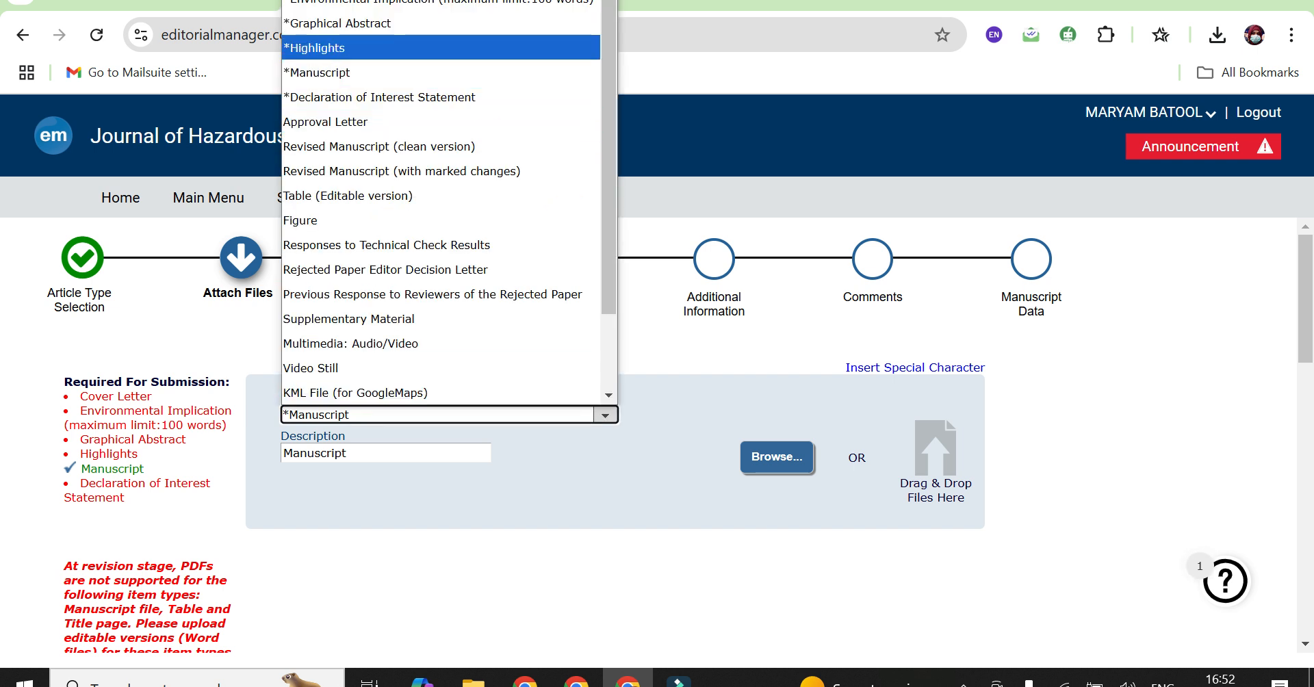
pyautogui.press('Return')
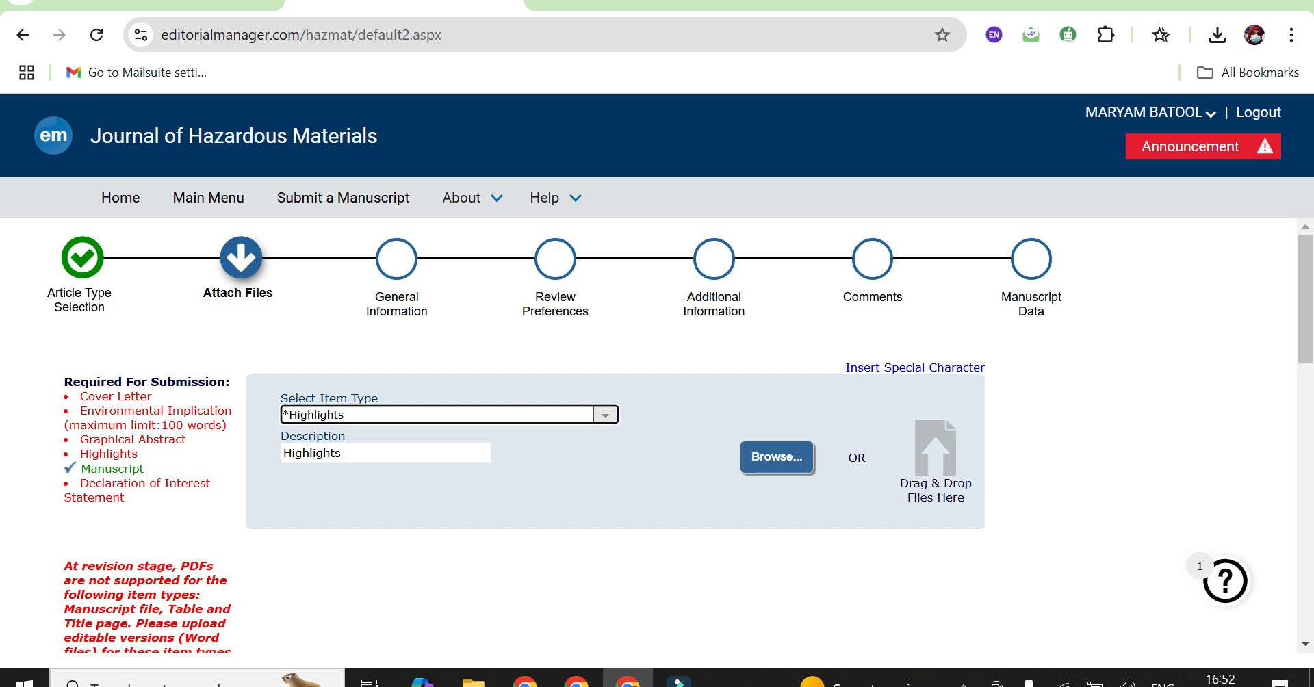
# - Try to attach Rev_IRJPAC_131007 from the Desktop folder as the highlights file and dismiss its entry in the attached items list
pyautogui.click(776, 457)
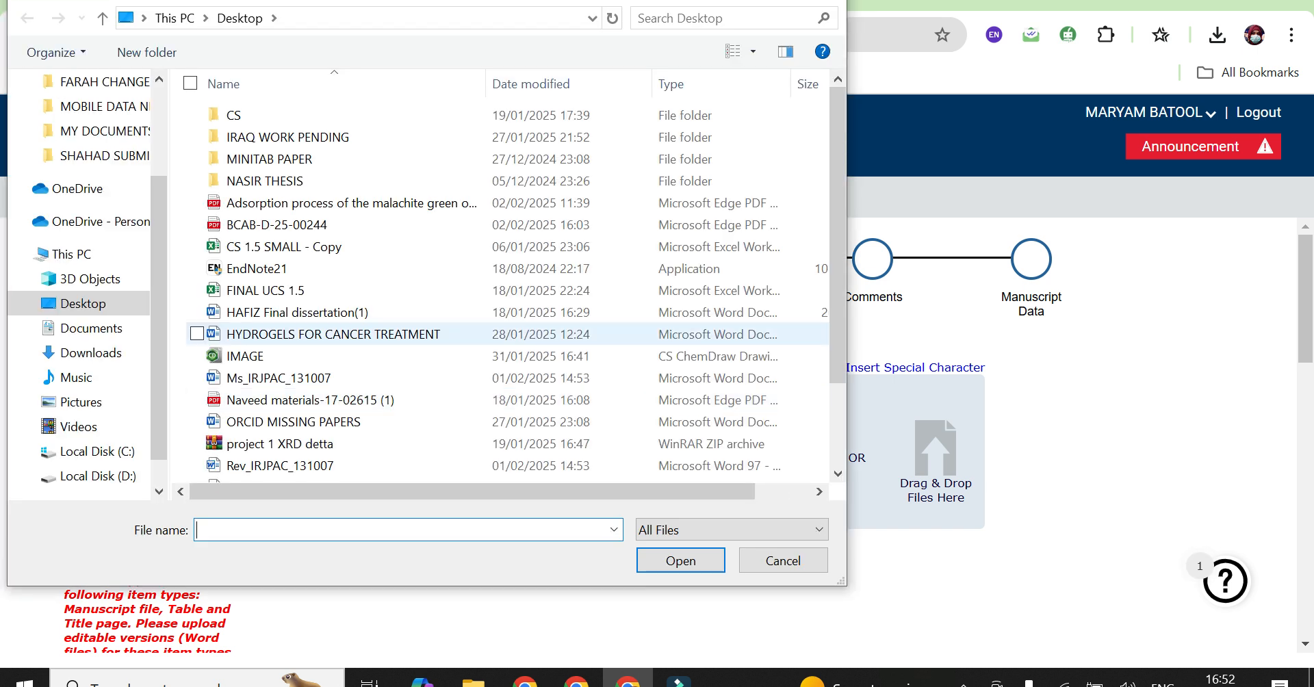
pyautogui.scroll(-2, 500, 288)
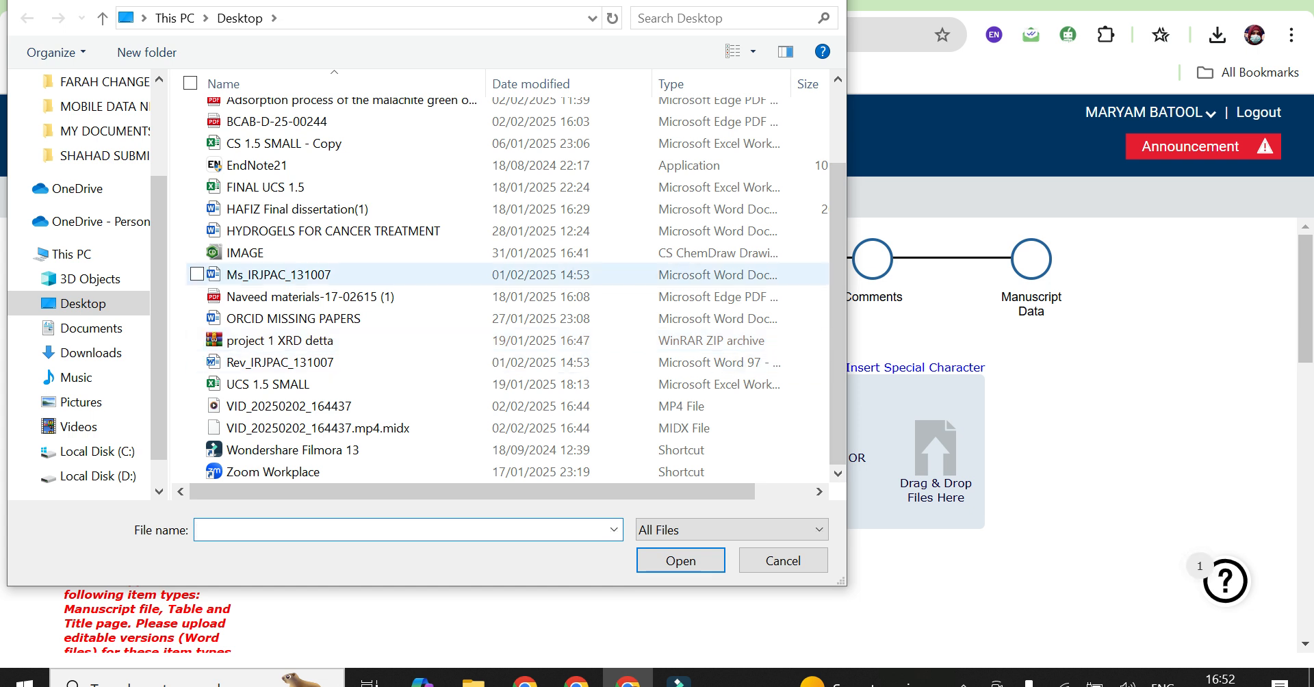
pyautogui.click(280, 362)
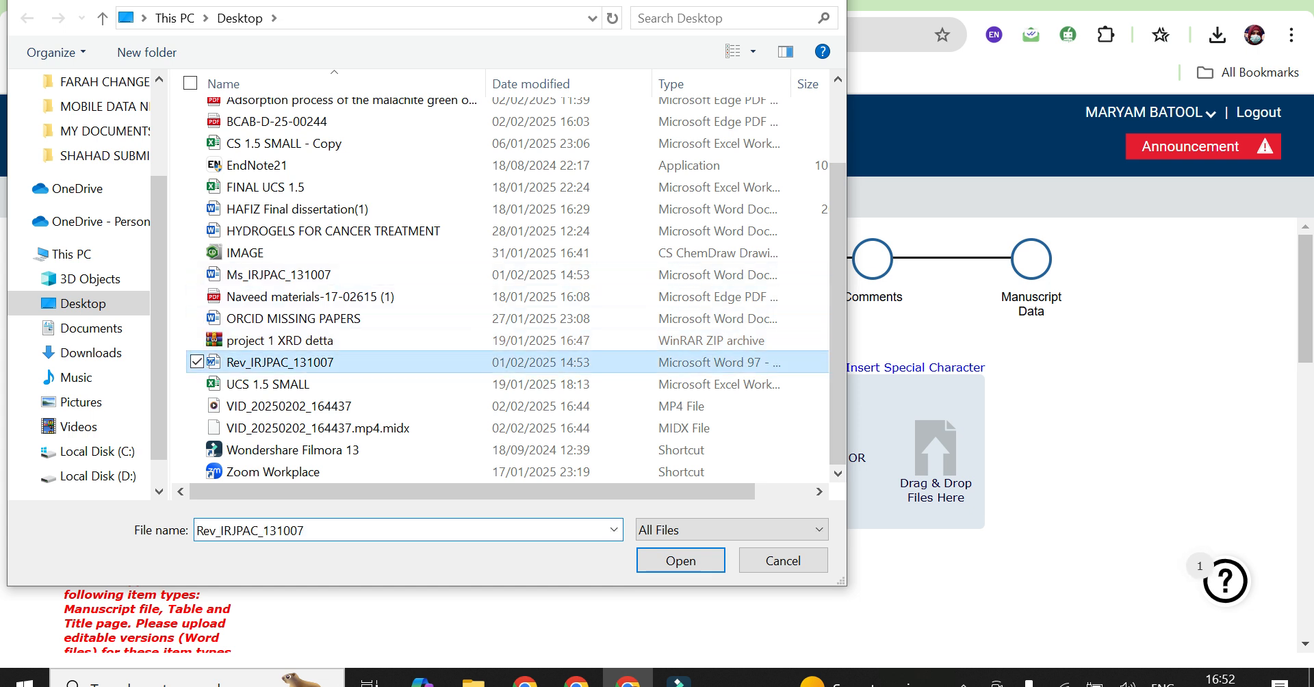
pyautogui.click(681, 561)
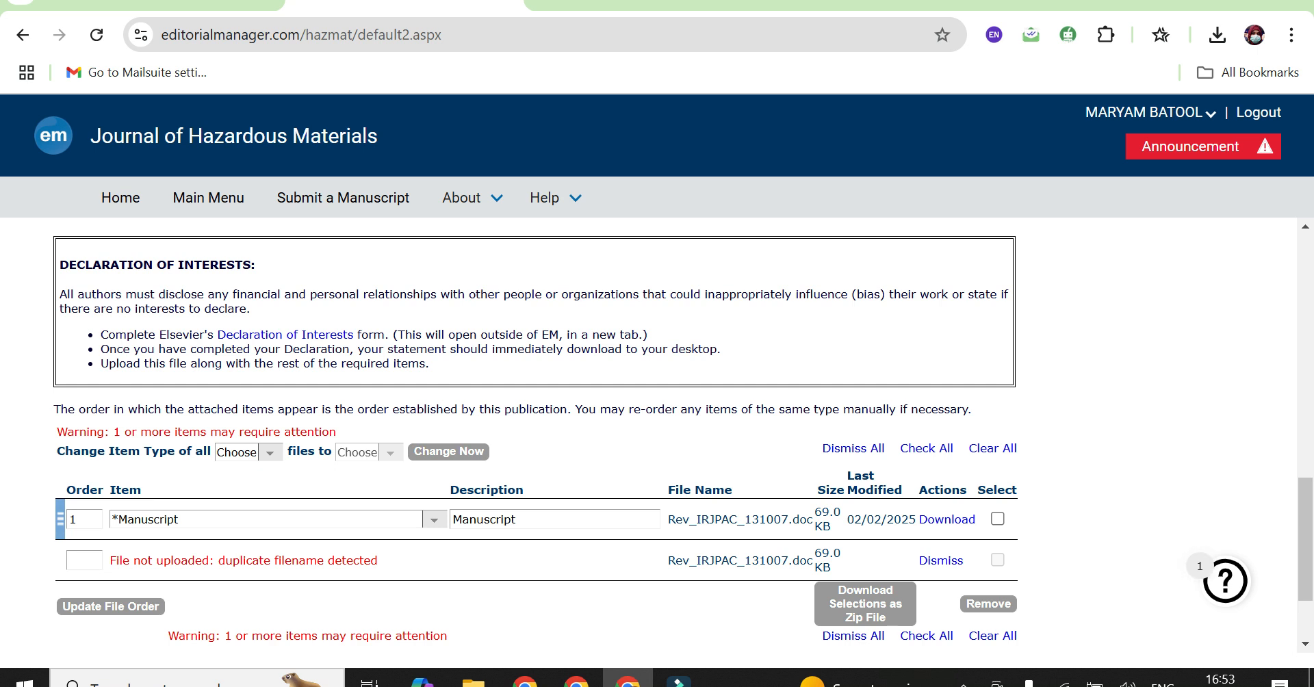
pyautogui.click(941, 560)
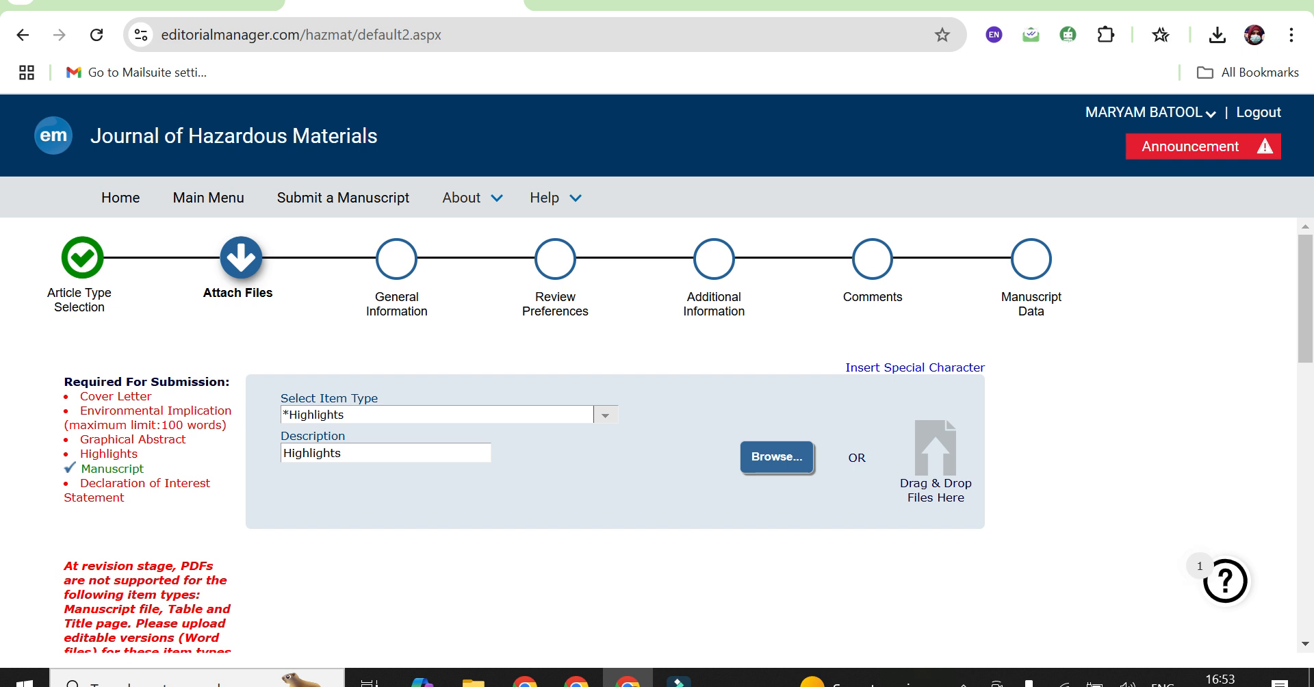
# - Attach the Word file ORCID MISSING PAPERS from the Desktop folder as the highlights and check the attached items list
pyautogui.click(776, 457)
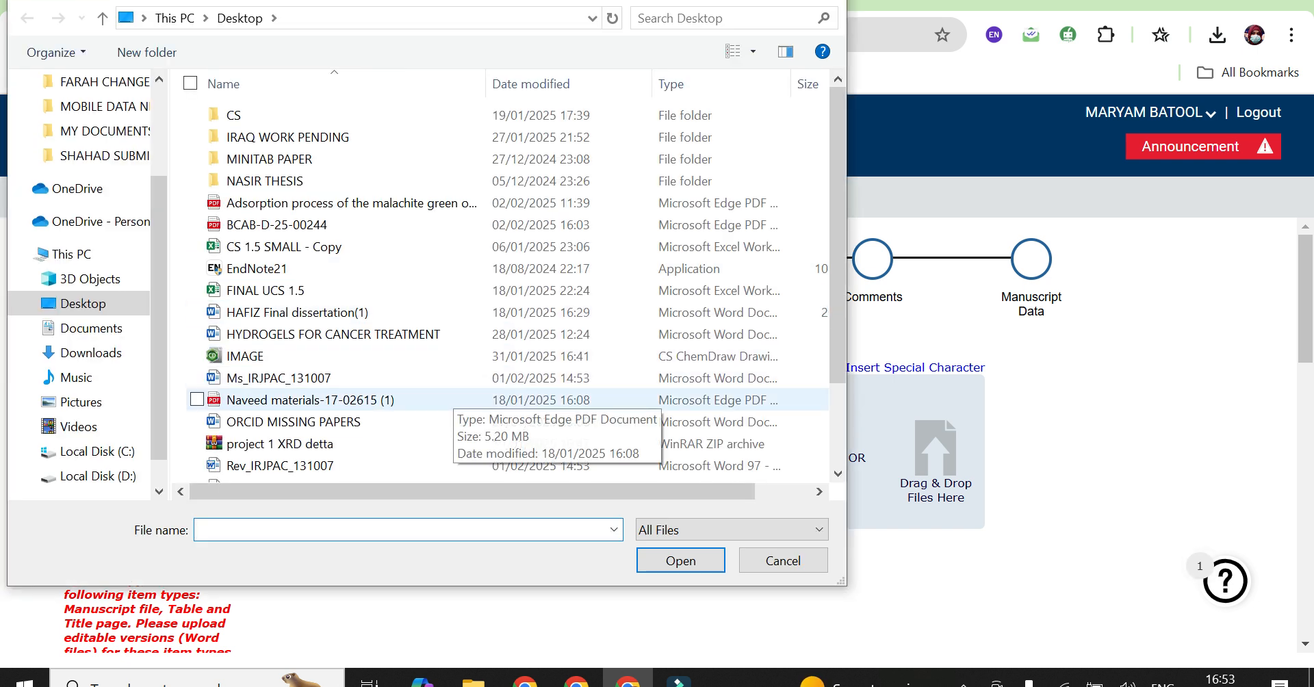
pyautogui.doubleClick(294, 421)
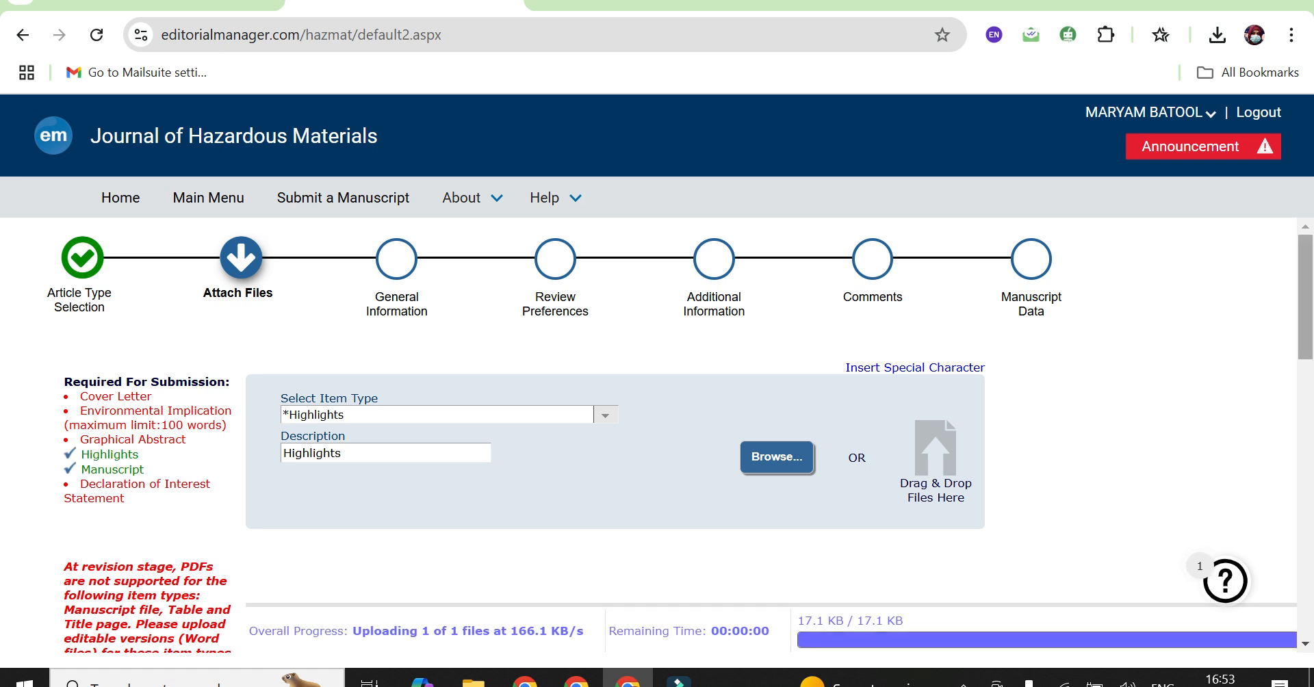
pyautogui.moveTo(1304, 298); pyautogui.dragTo(1305, 576)
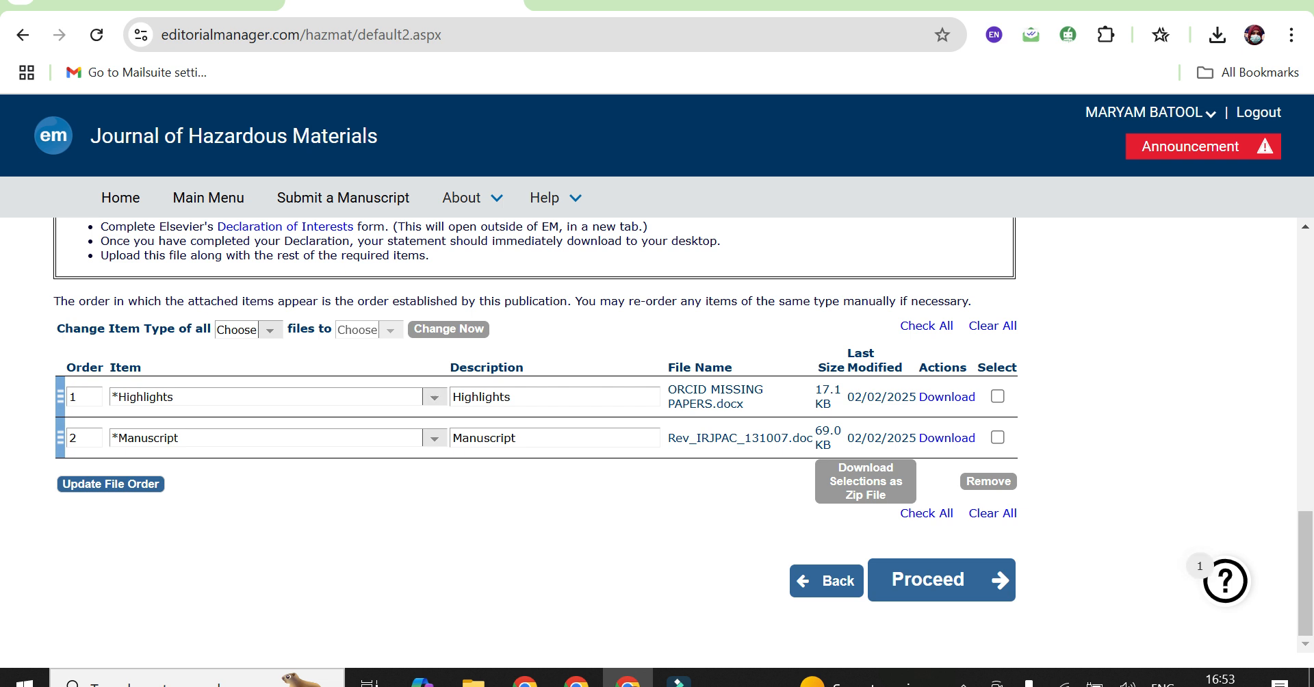
# - Set the item type to Graphical Abstract without attaching a file and proceed to General Information
pyautogui.moveTo(1305, 573); pyautogui.dragTo(1305, 298)
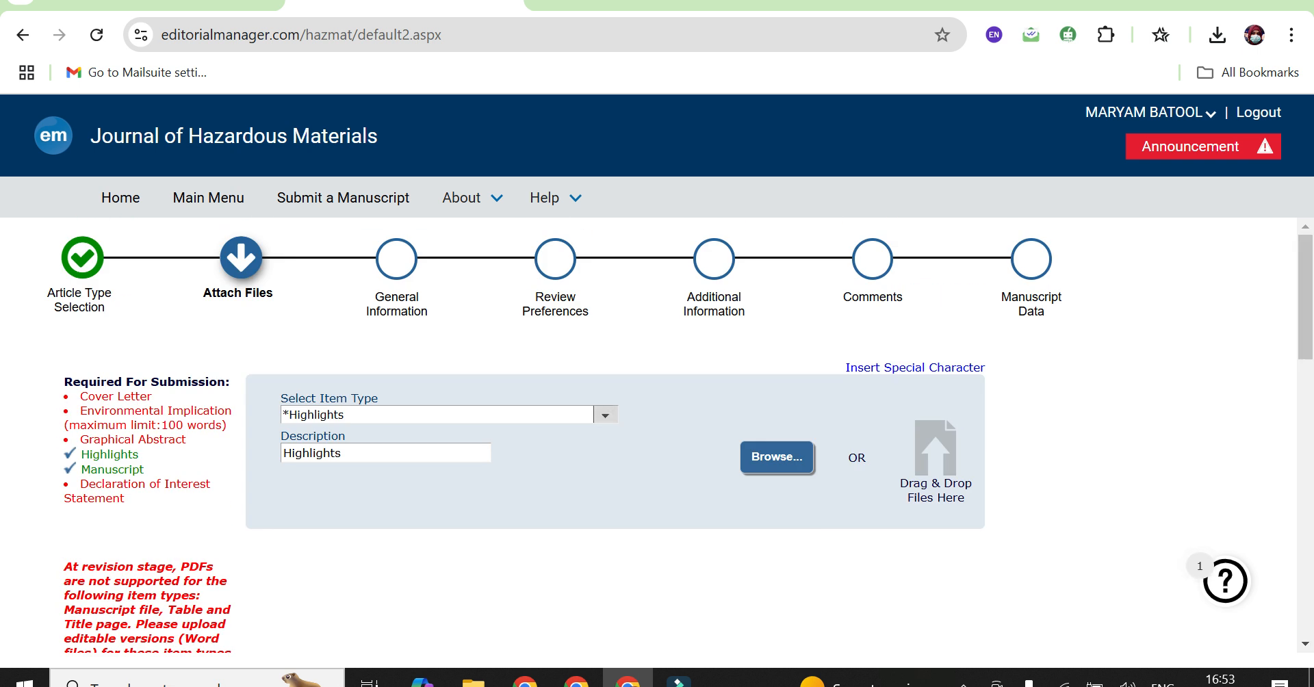
pyautogui.click(604, 415)
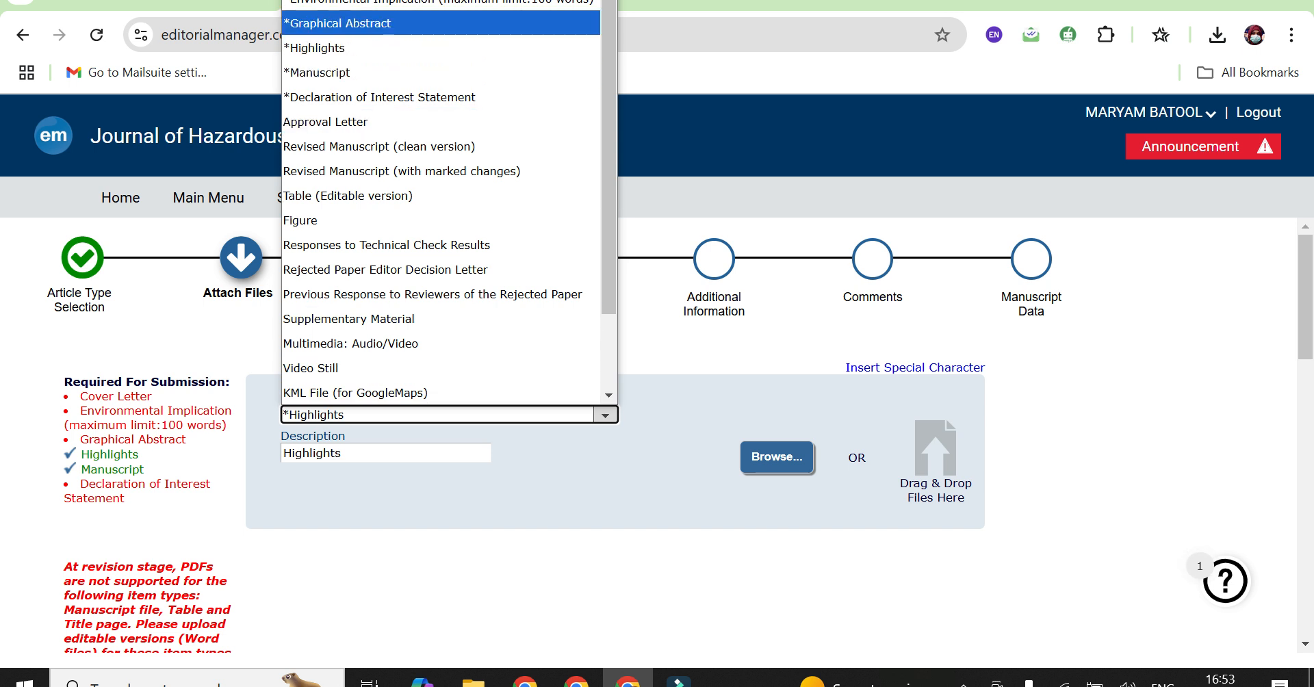
pyautogui.press('Return')
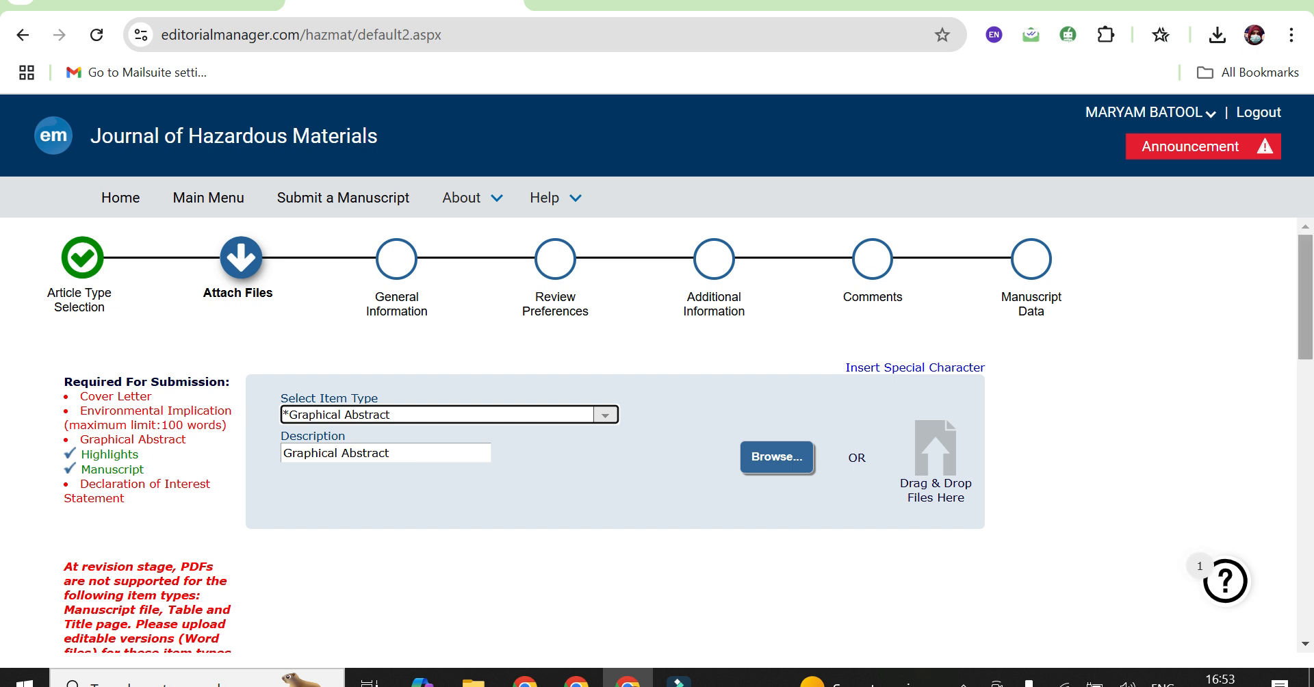
pyautogui.scroll(-1, 657, 438)
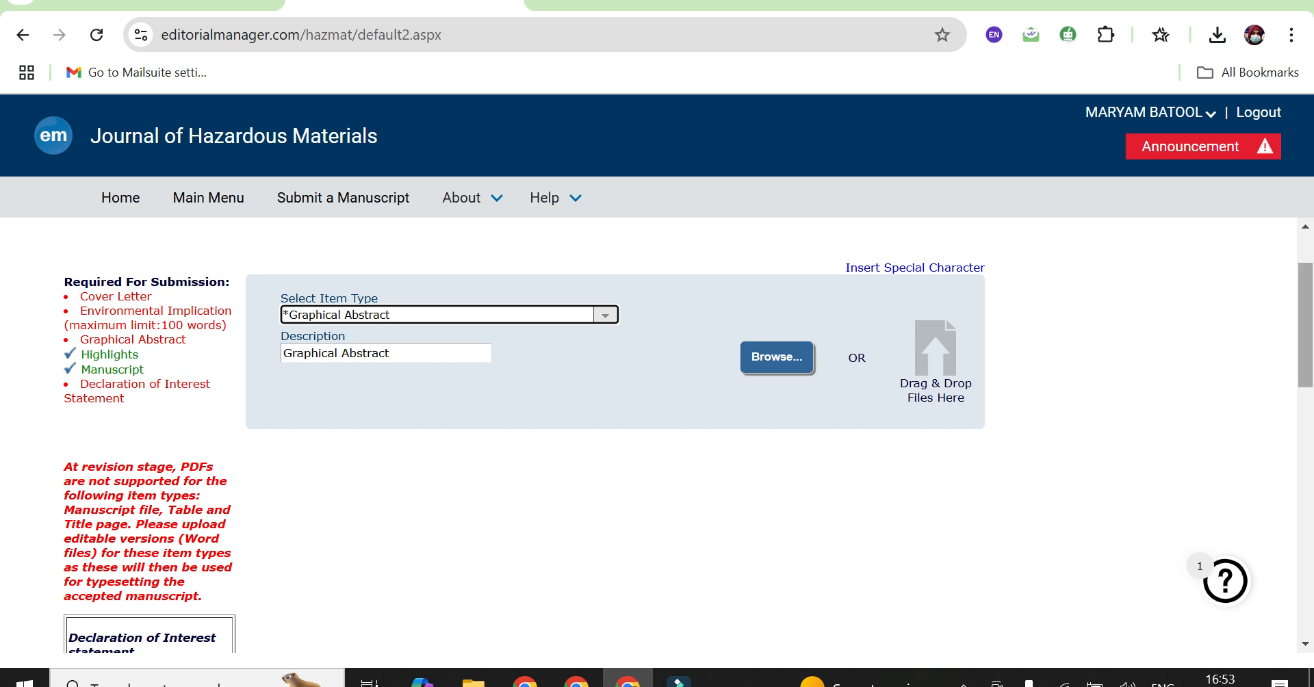
pyautogui.scroll(-7, 657, 438)
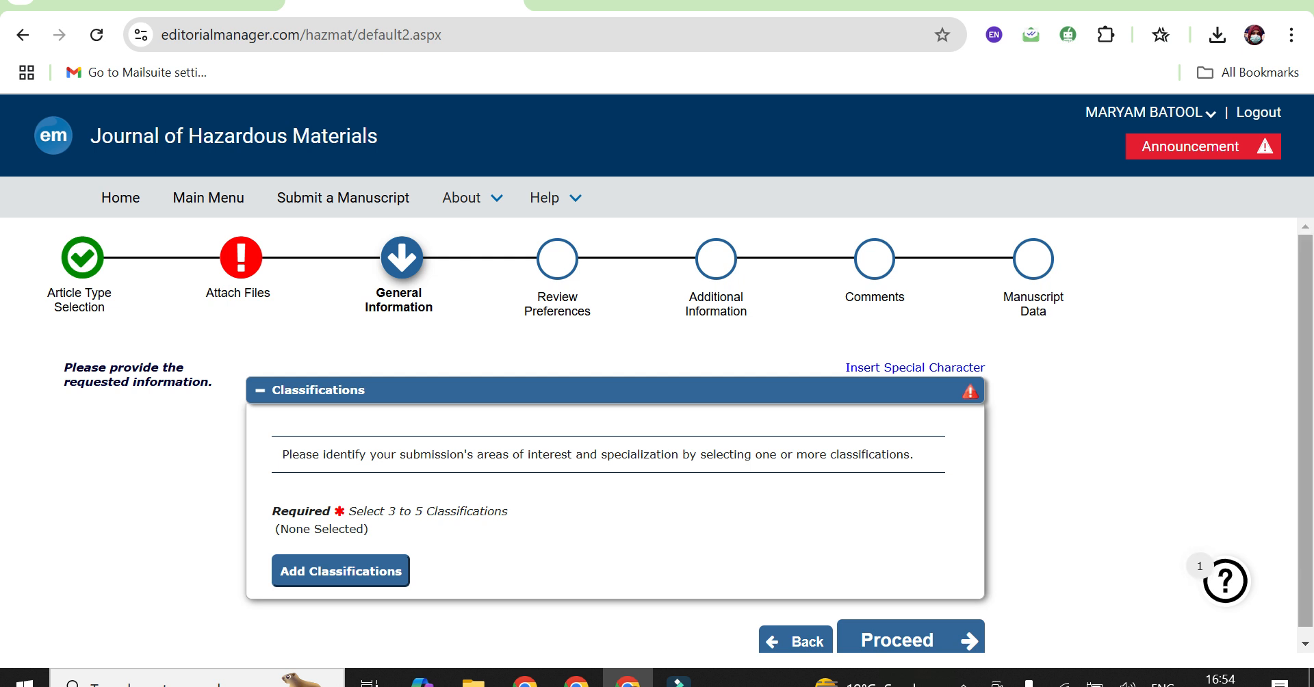
# - Add and submit the classifications 5001 Adsorption, 1000 Characterization of the harmful effects of chemicals and materials, and 6000 Biological Processes
pyautogui.scroll(-1, 1305, 438)
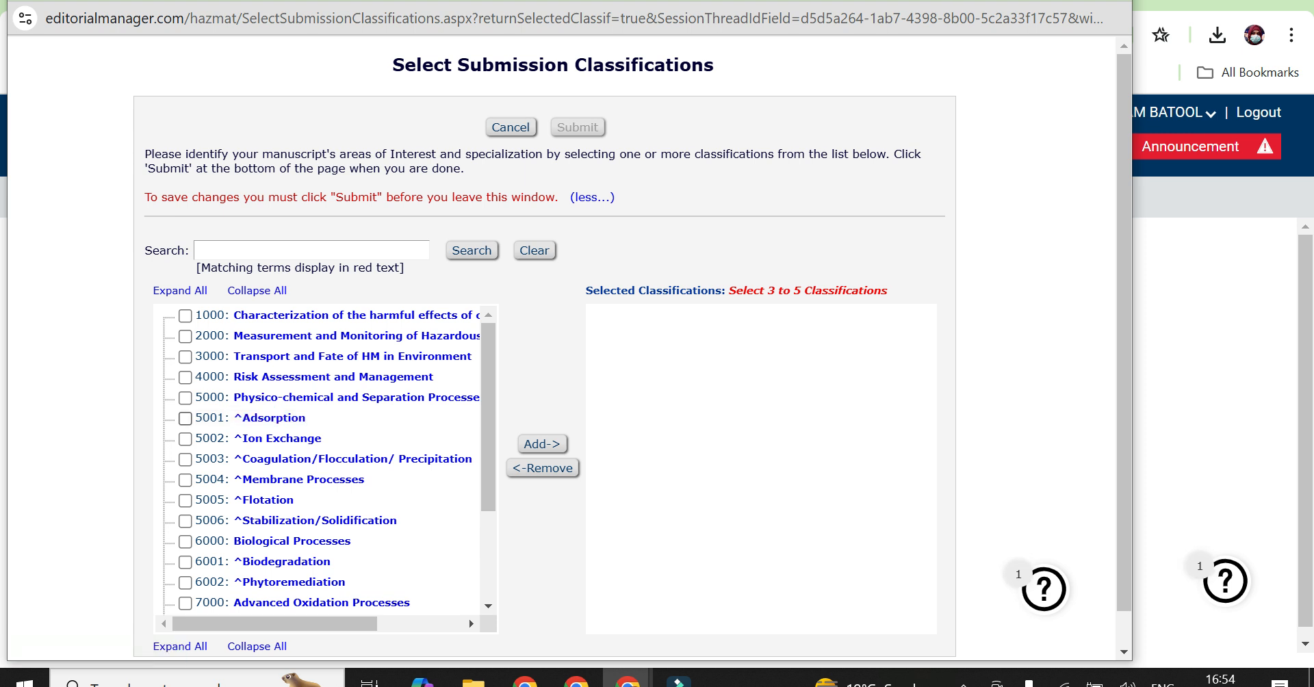
pyautogui.click(184, 418)
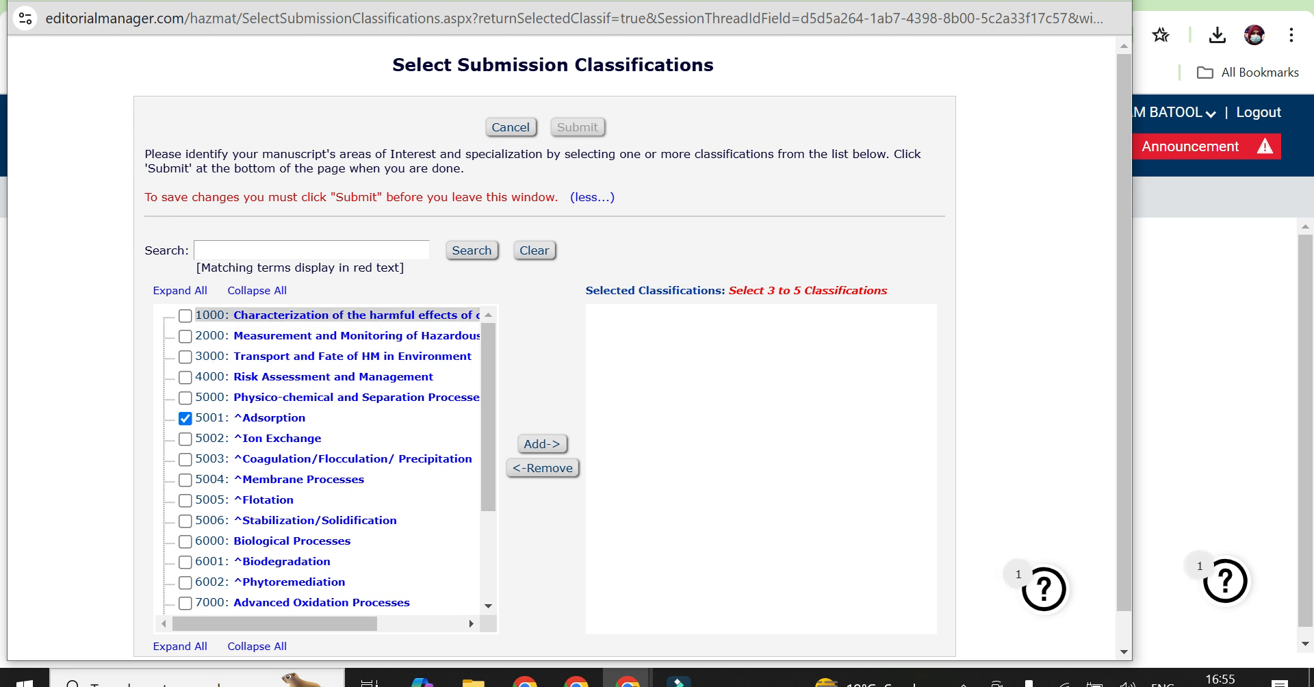
pyautogui.click(185, 316)
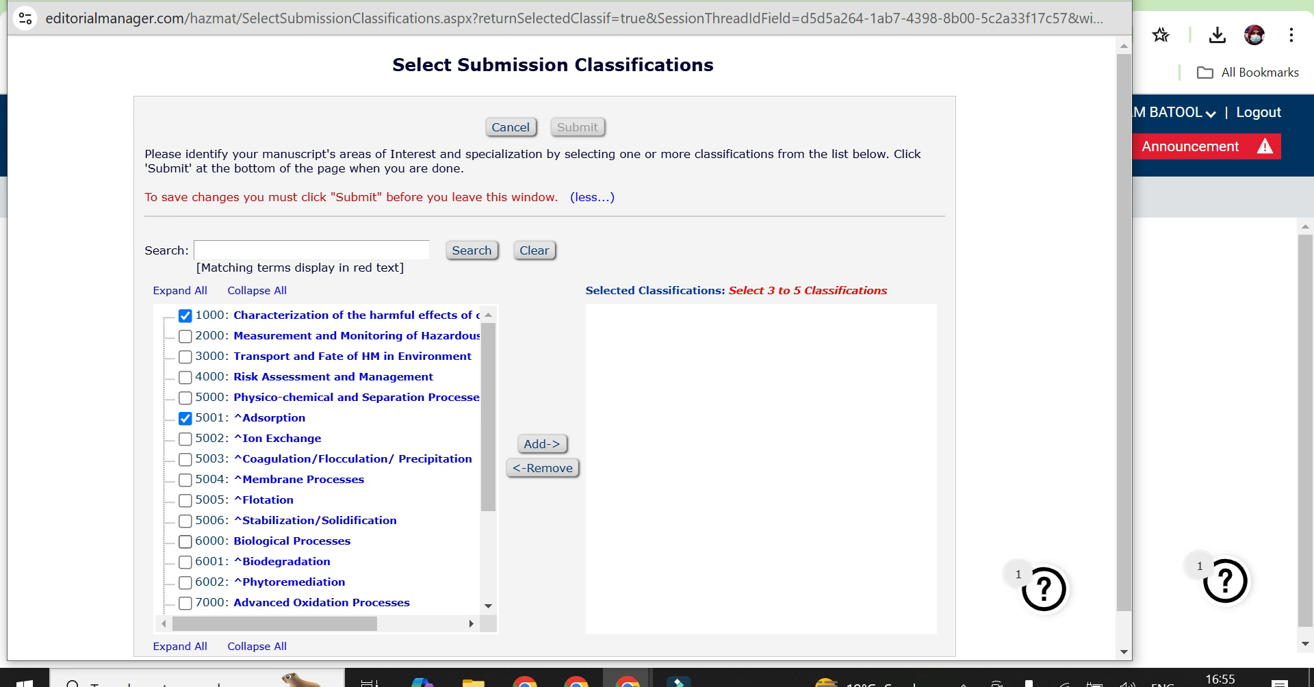
pyautogui.click(185, 541)
pyautogui.click(542, 444)
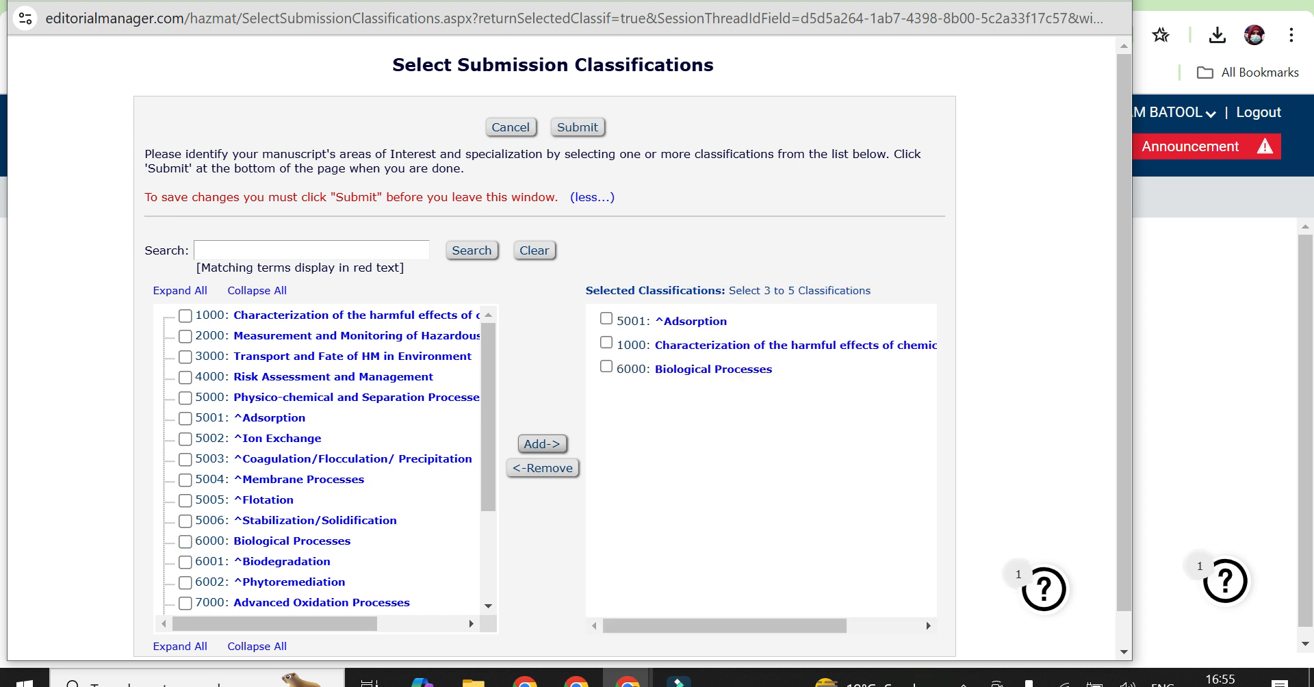
pyautogui.scroll(-1, 632, 356)
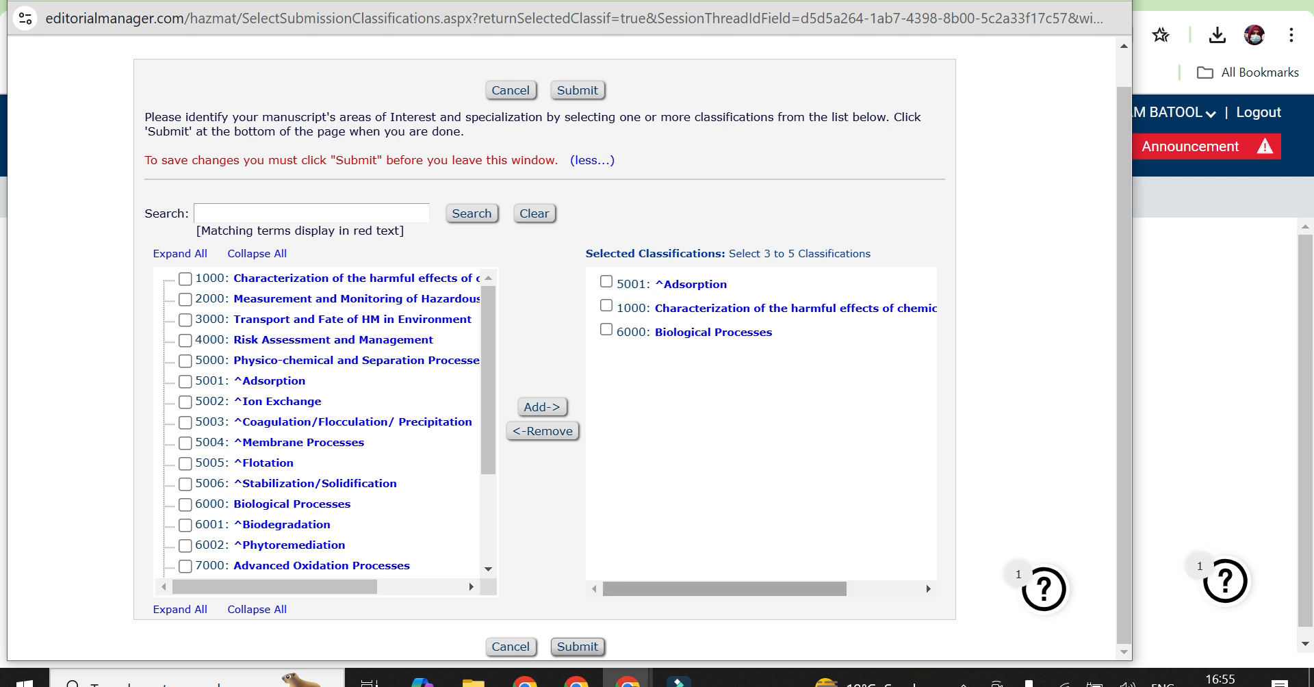
pyautogui.click(578, 646)
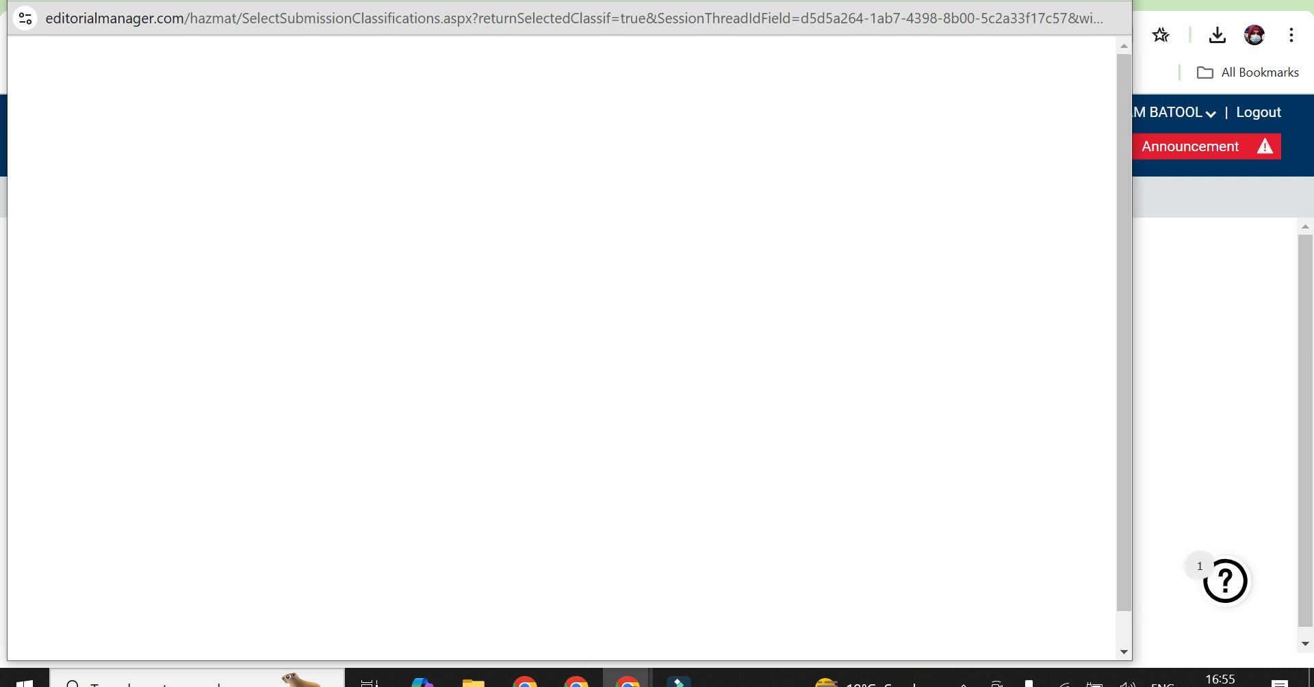
# - Review the selected classifications against the 3 to 5 requirement and proceed to Review Preferences
pyautogui.scroll(-1, 680, 435)
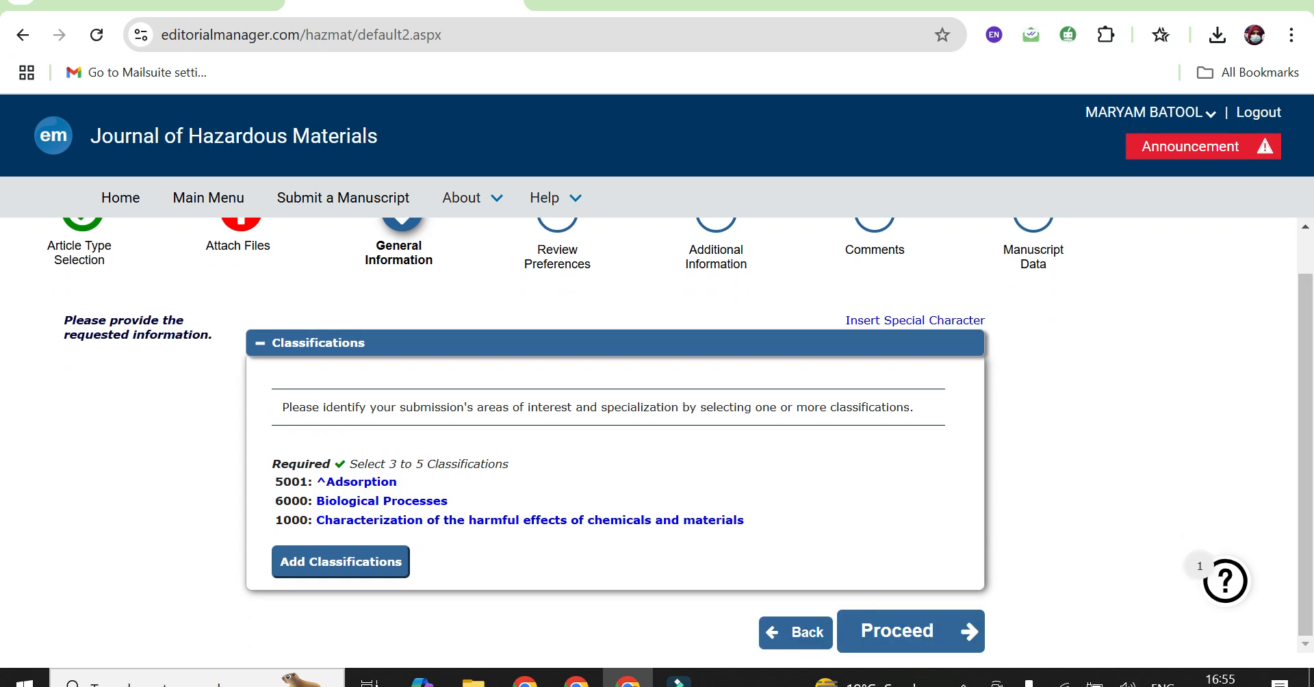
pyautogui.moveTo(350, 464); pyautogui.dragTo(508, 464)
pyautogui.click(509, 472)
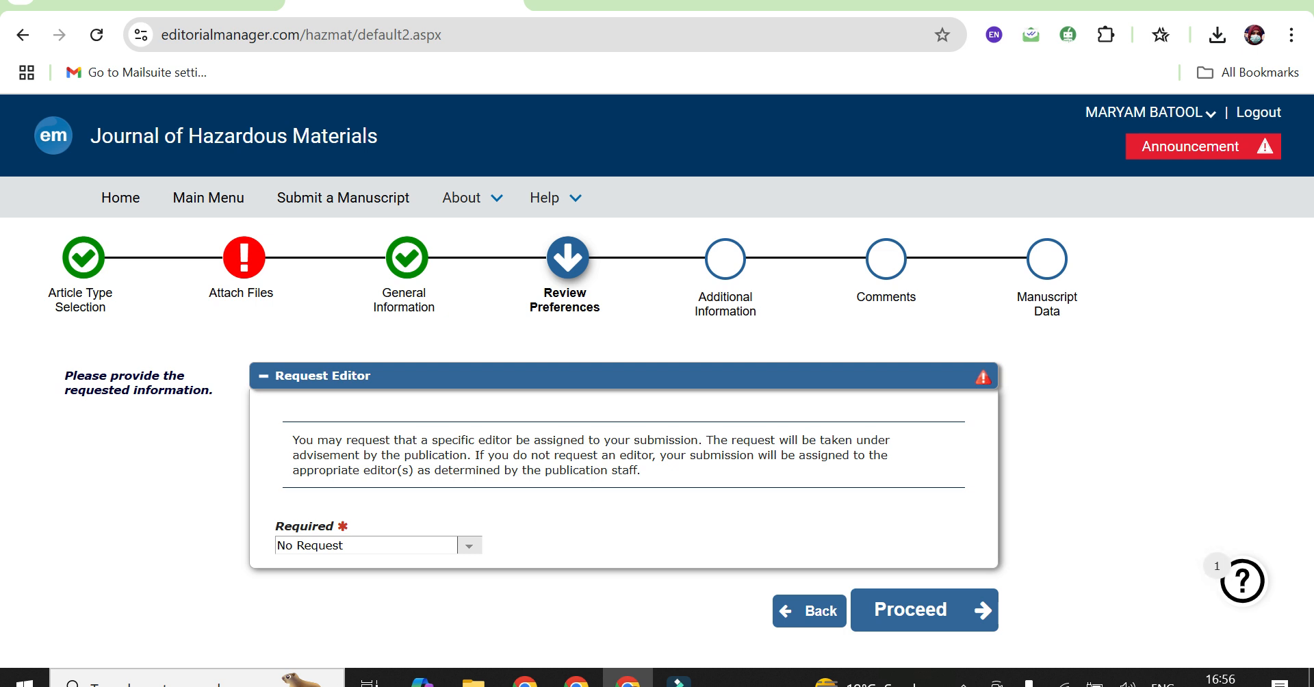
pyautogui.click(468, 545)
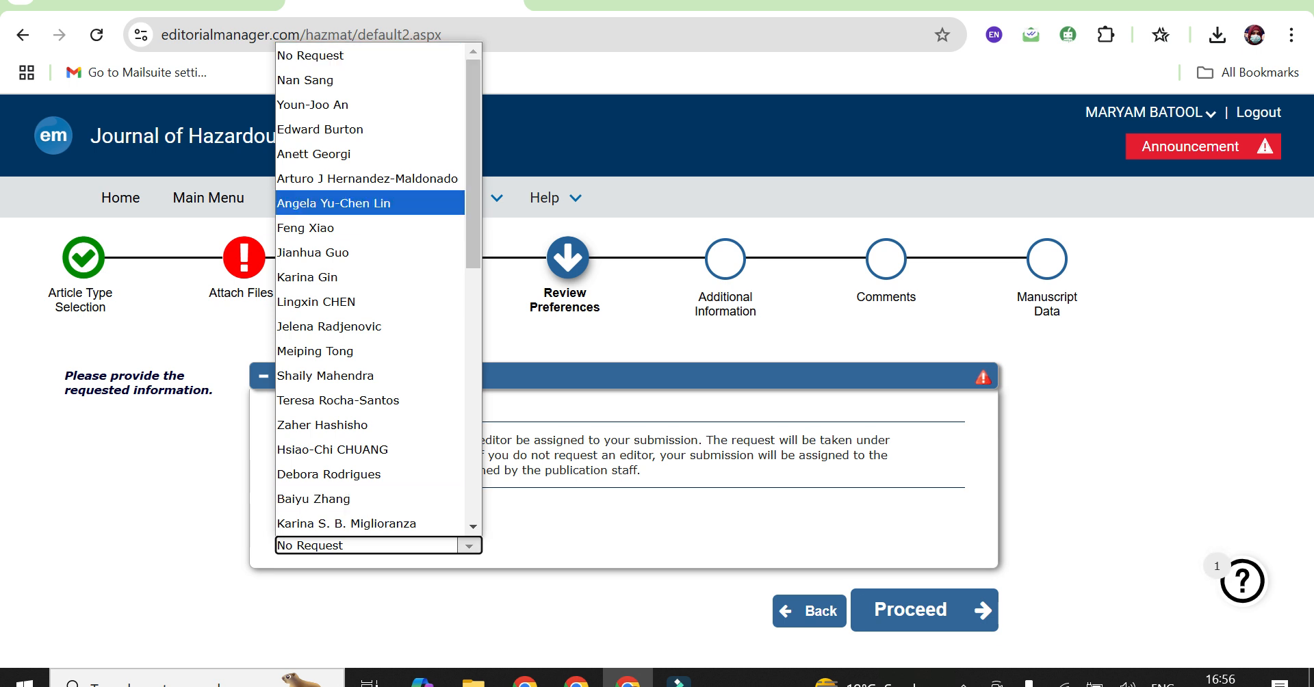
pyautogui.press('Escape')
pyautogui.press('F10')
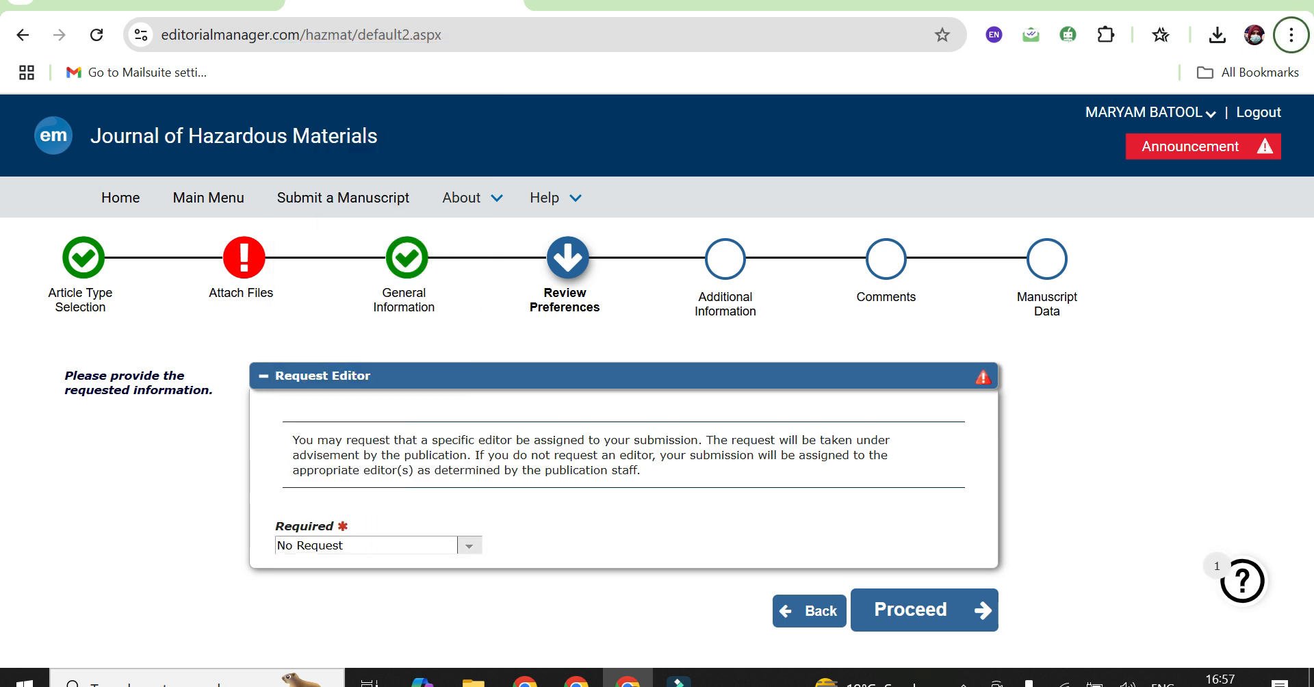
pyautogui.press('F10')
# - Look through the available editors, request a specific one for the submission and proceed to Additional Information
pyautogui.click(469, 546)
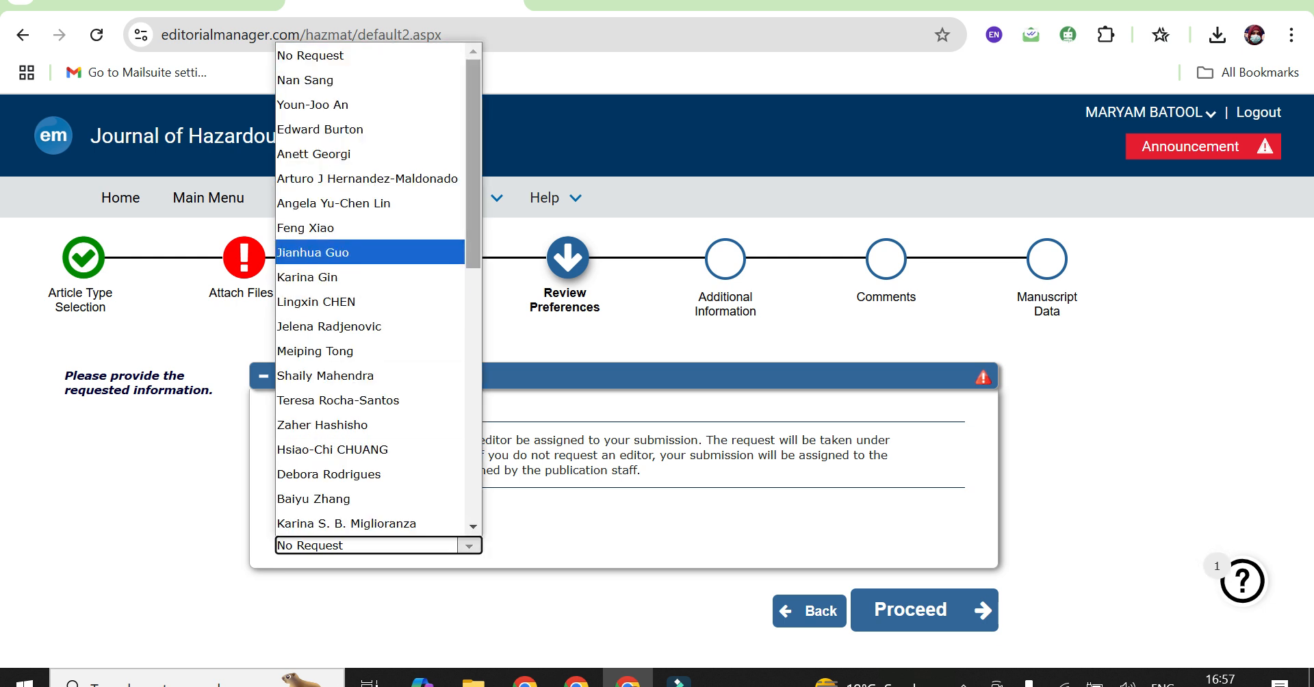
pyautogui.moveTo(472, 254); pyautogui.dragTo(472, 386)
pyautogui.scroll(-3, 370, 479)
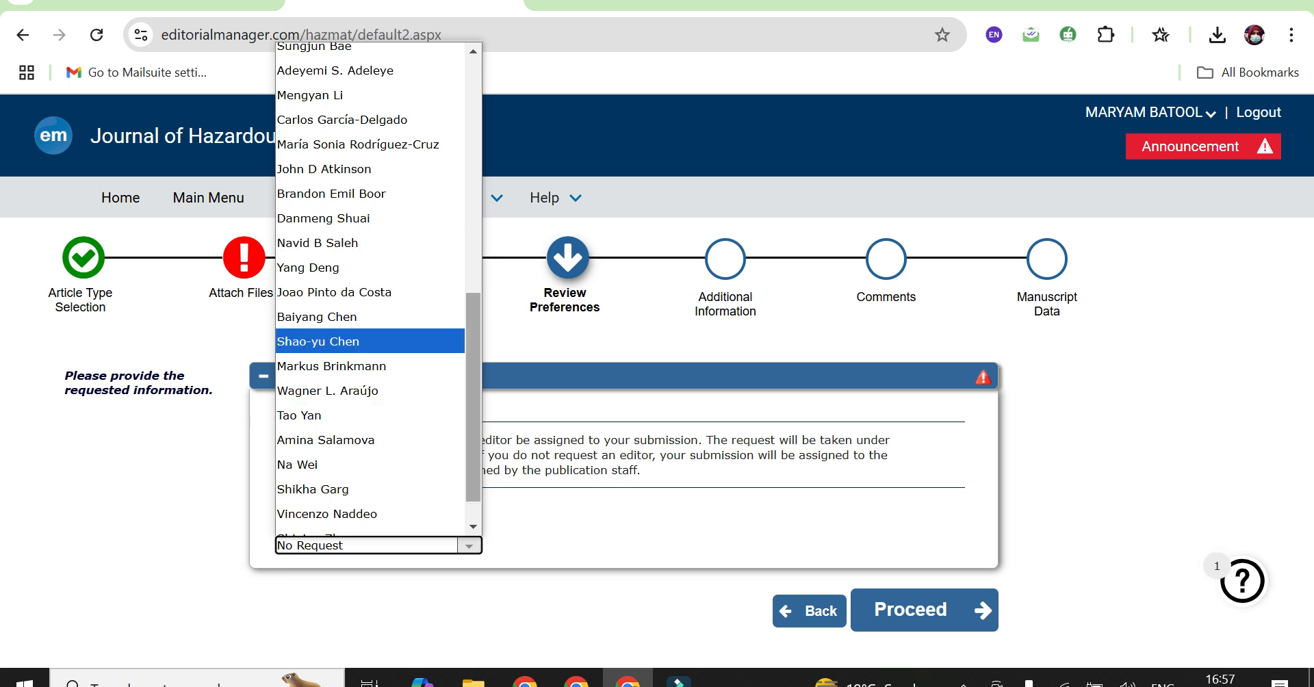
pyautogui.scroll(-5, 369, 288)
pyautogui.click(322, 317)
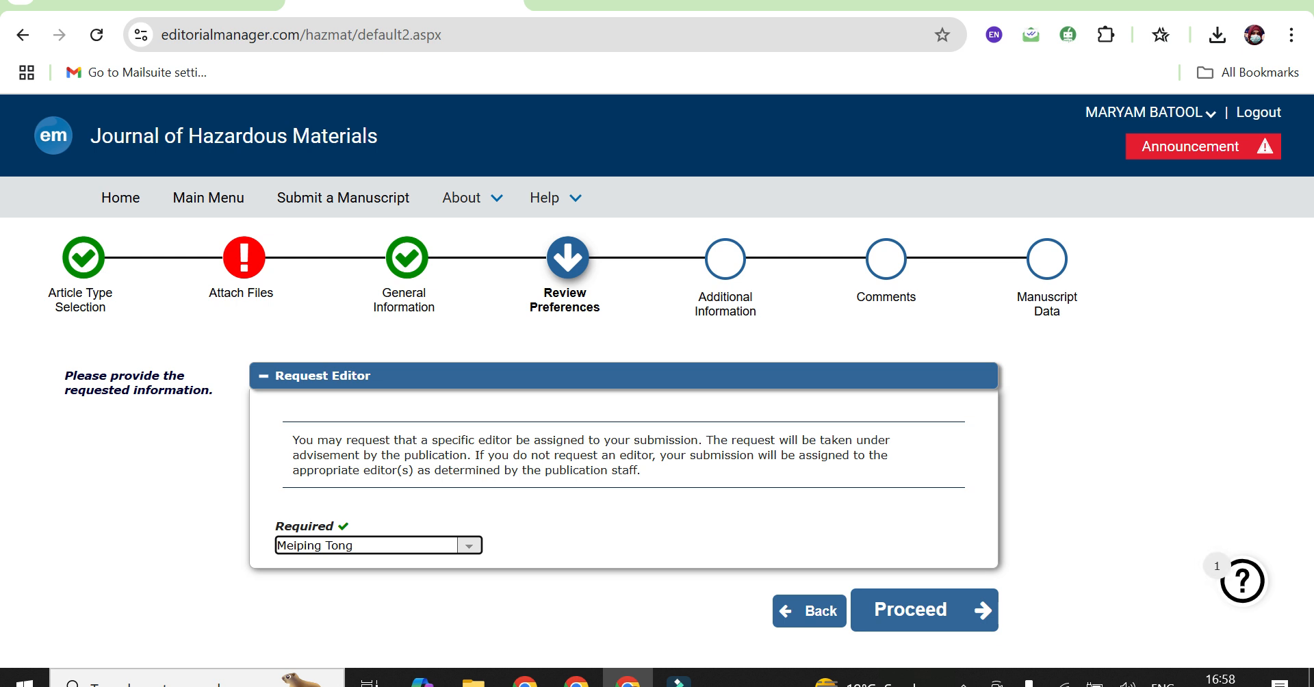
pyautogui.click(924, 610)
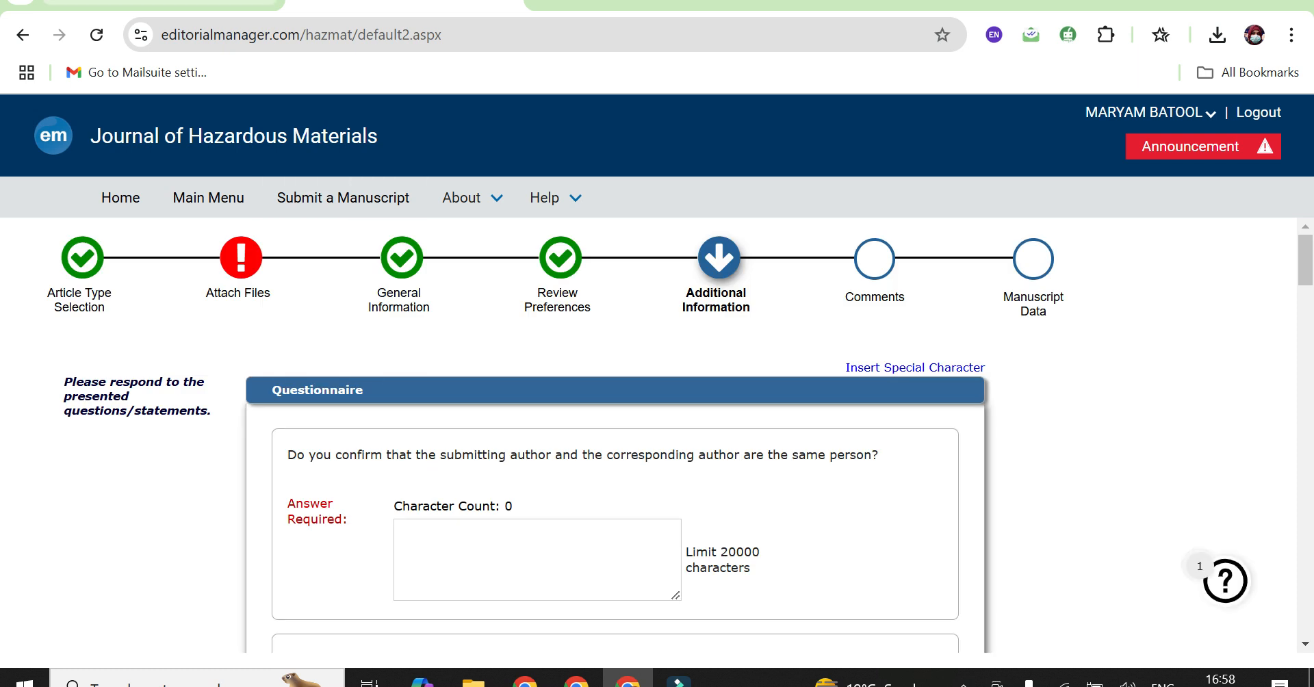
# - Switch to the journal's ScienceDirect page, dismiss the suggested journals overlay and open the editorial board page
pyautogui.hotkey('ctrl', 'shift', 'Tab')
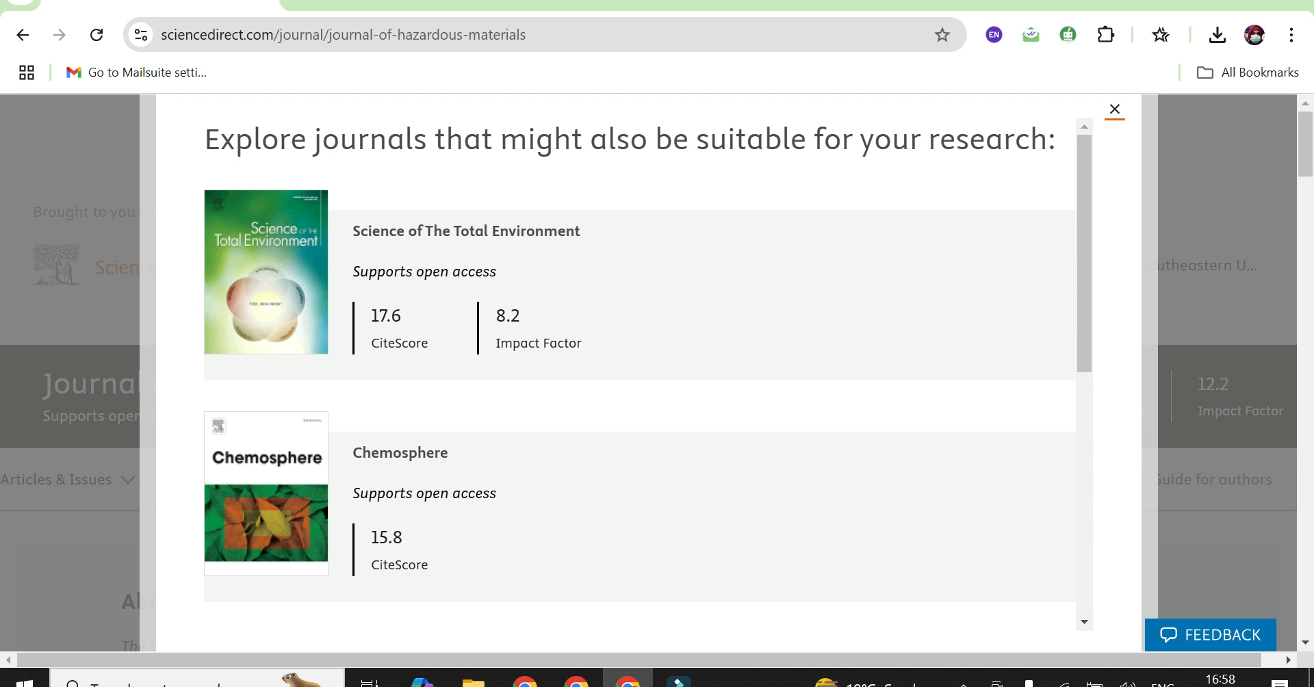
pyautogui.press('Escape')
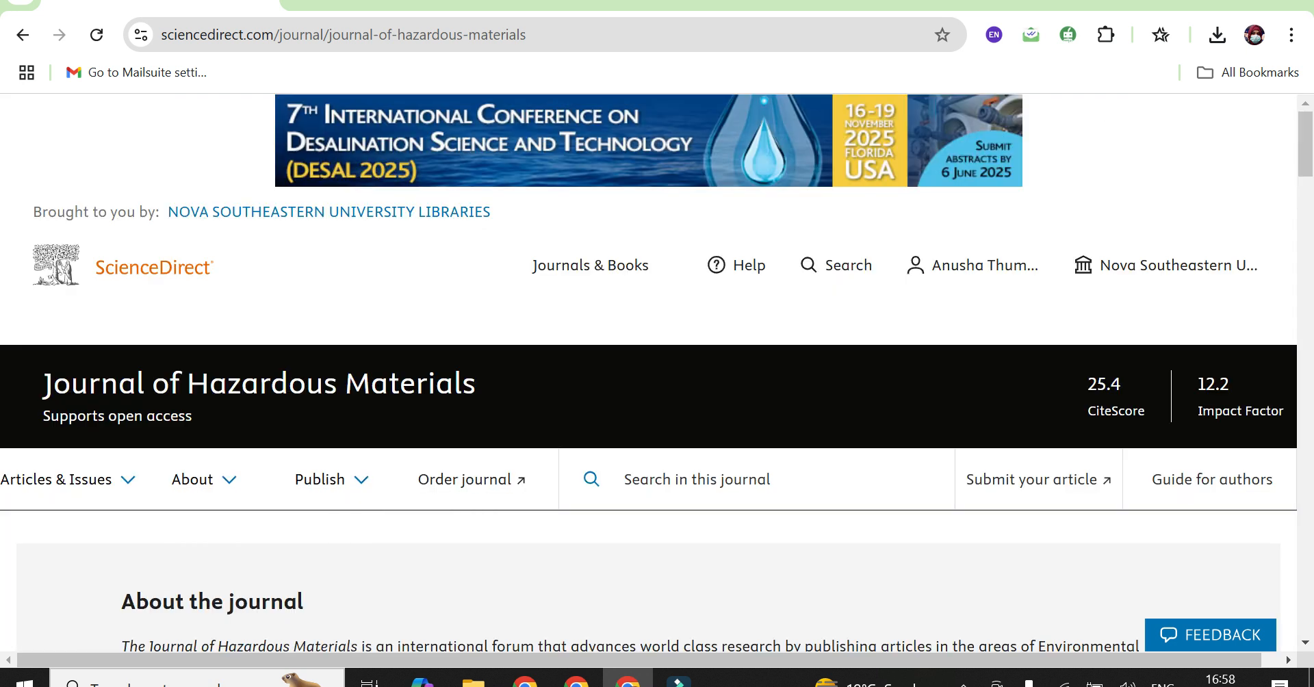
pyautogui.scroll(-3, 648, 373)
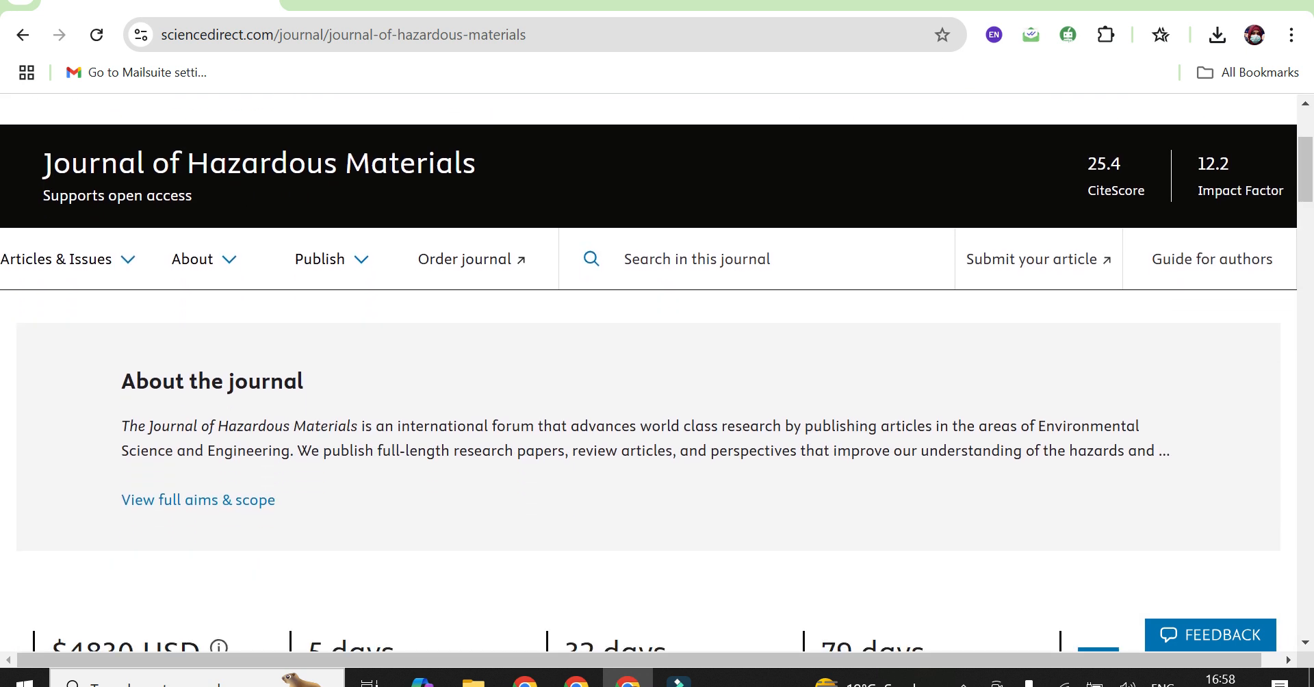
pyautogui.moveTo(204, 259)
pyautogui.click(243, 338)
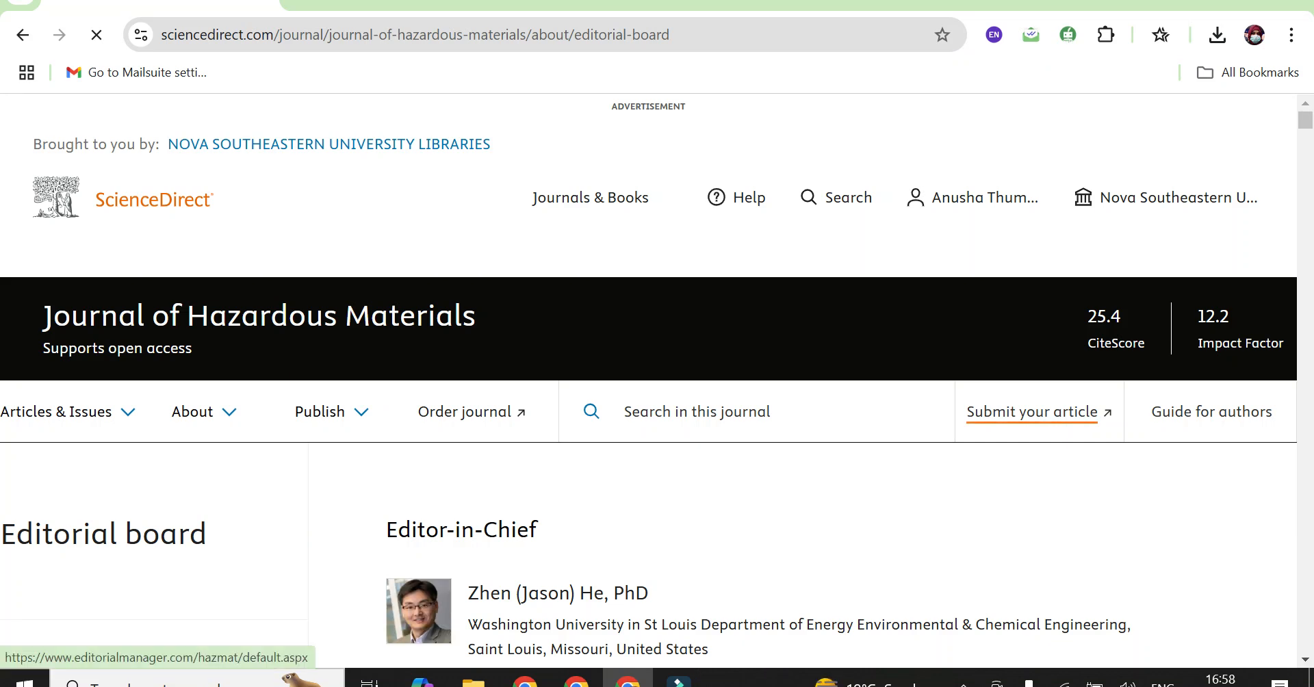
# - Examine the Editor-in-Chief's name, university affiliation and research areas on the editorial board page
pyautogui.scroll(-1, 1032, 410)
pyautogui.scroll(-3, 1032, 411)
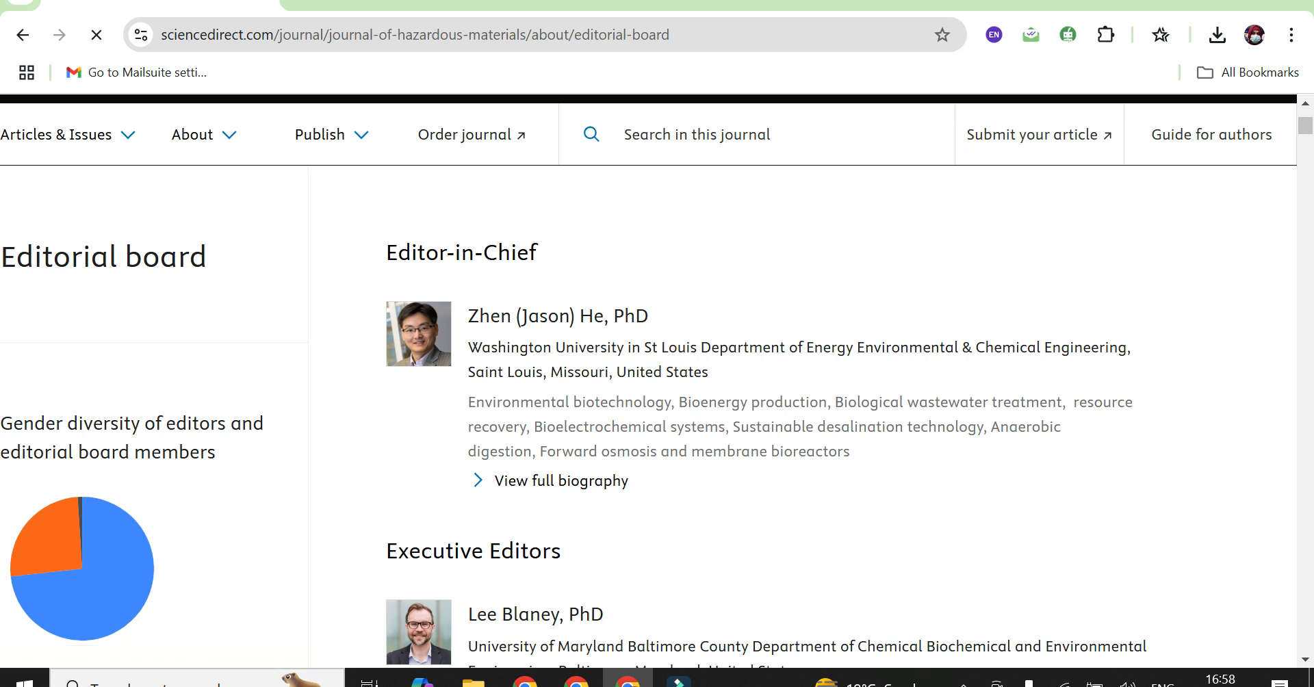
pyautogui.moveTo(479, 316); pyautogui.dragTo(677, 347)
pyautogui.moveTo(468, 347); pyautogui.dragTo(1136, 347)
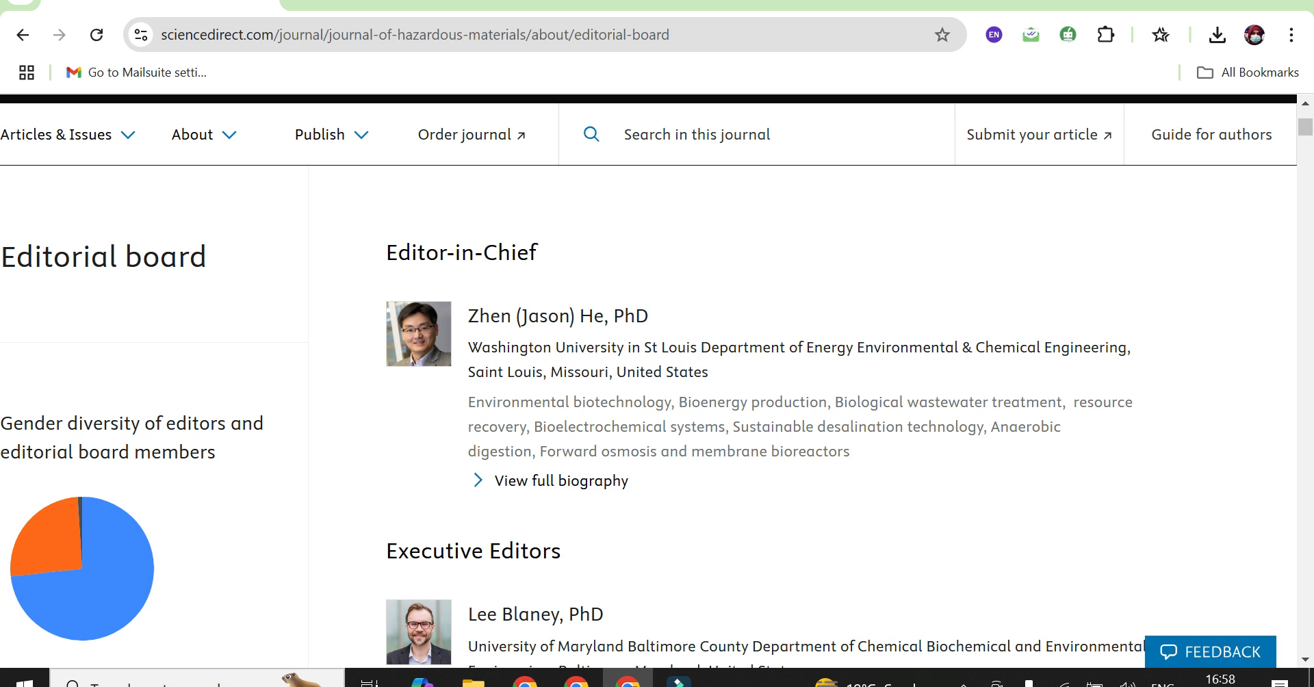
# - Examine the listed editors' affiliations and research areas on the editorial board page, highlighting the adsorption and remediation topics of one editor
pyautogui.scroll(-6, 438, 335)
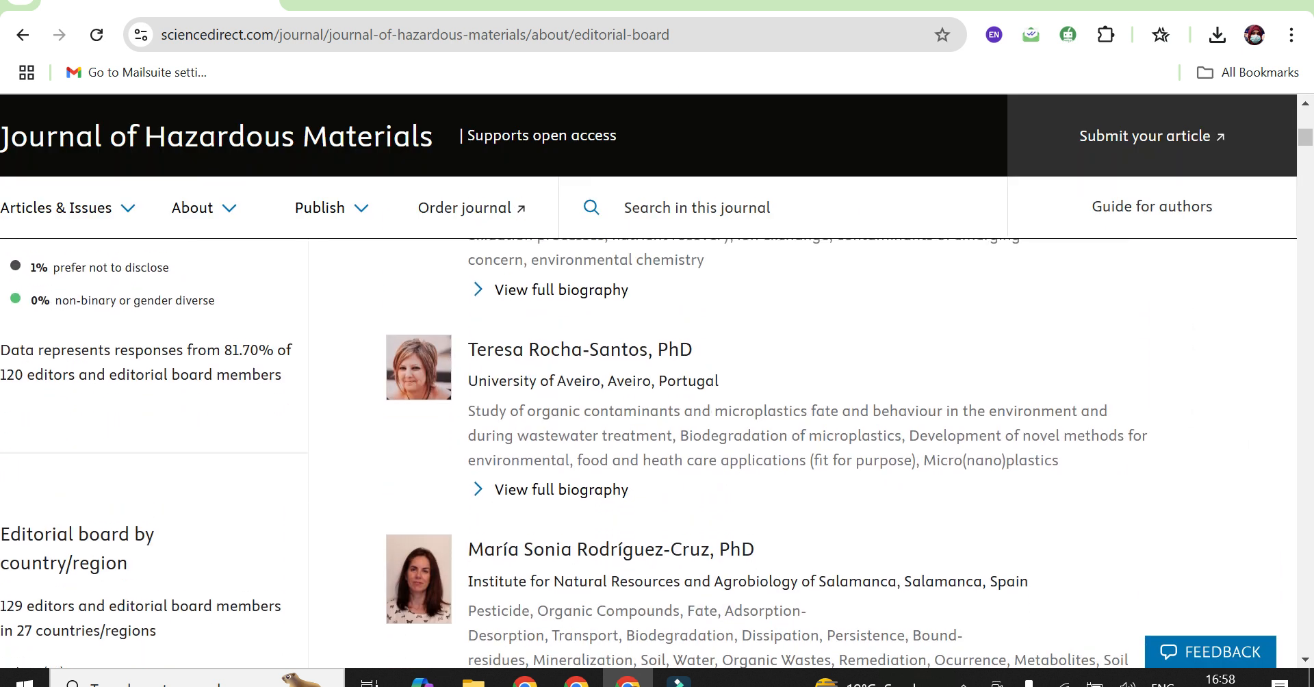
pyautogui.scroll(-4, 646, 454)
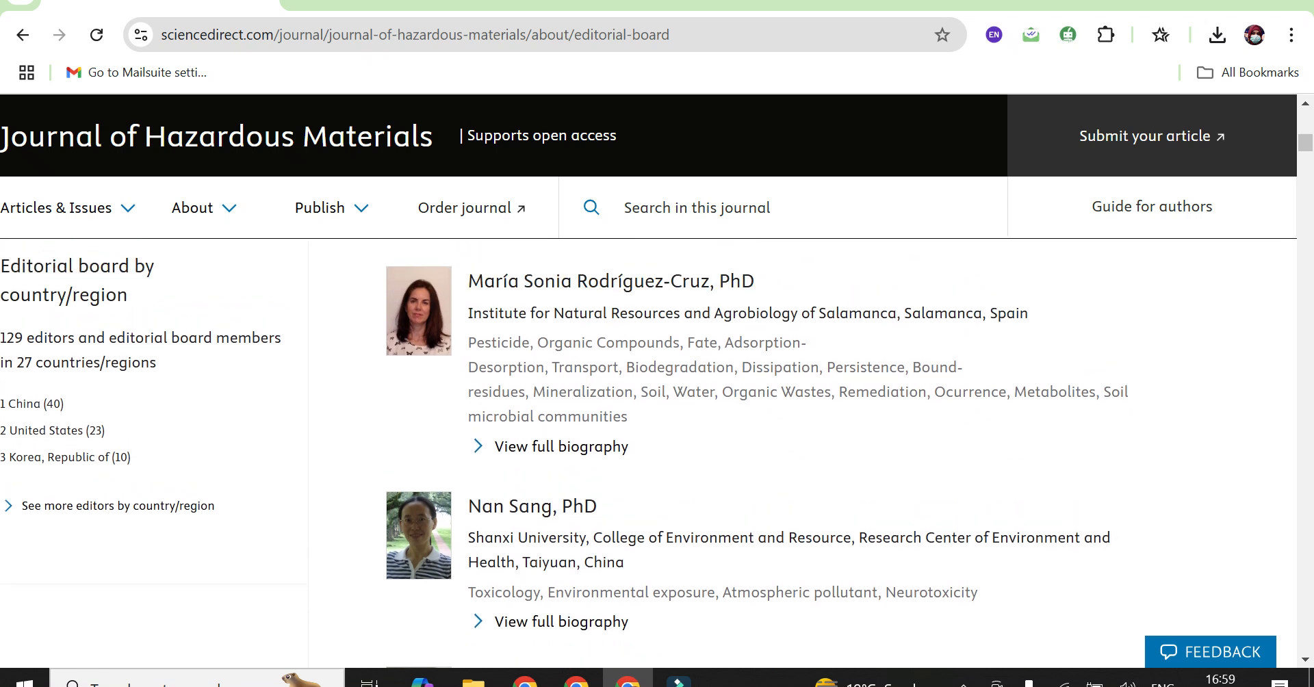
pyautogui.doubleClick(763, 342)
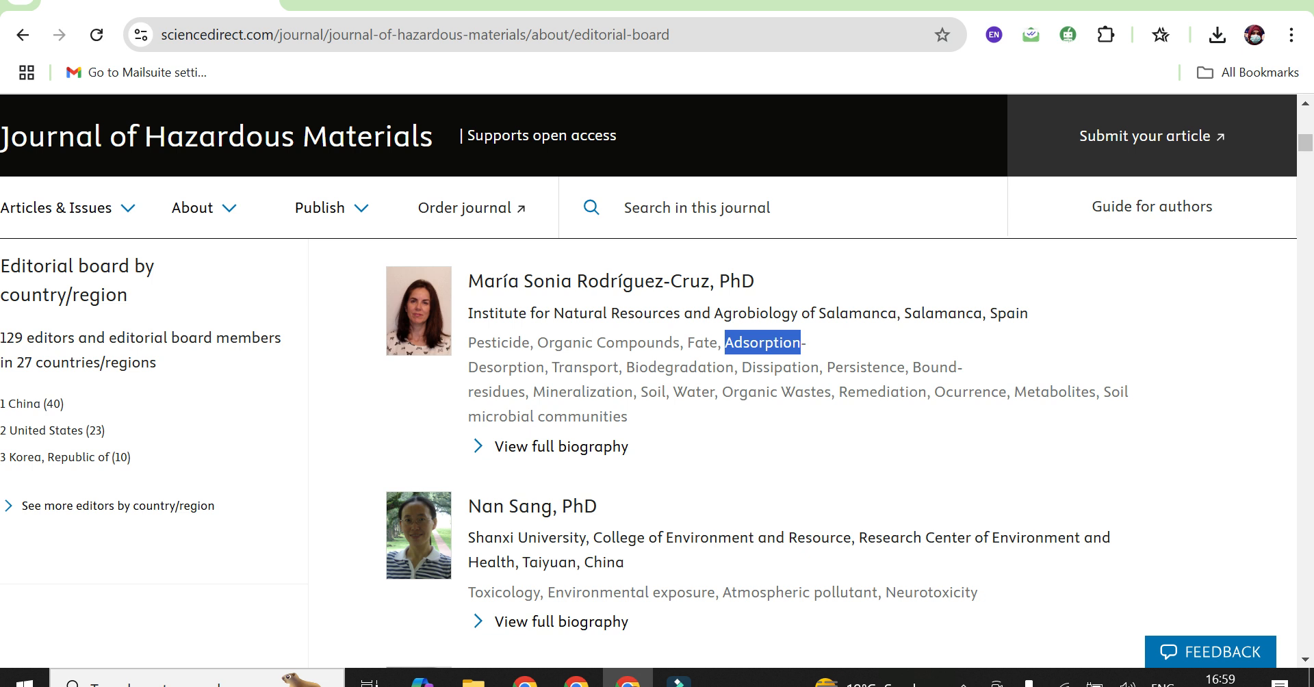
pyautogui.moveTo(548, 342); pyautogui.dragTo(839, 313)
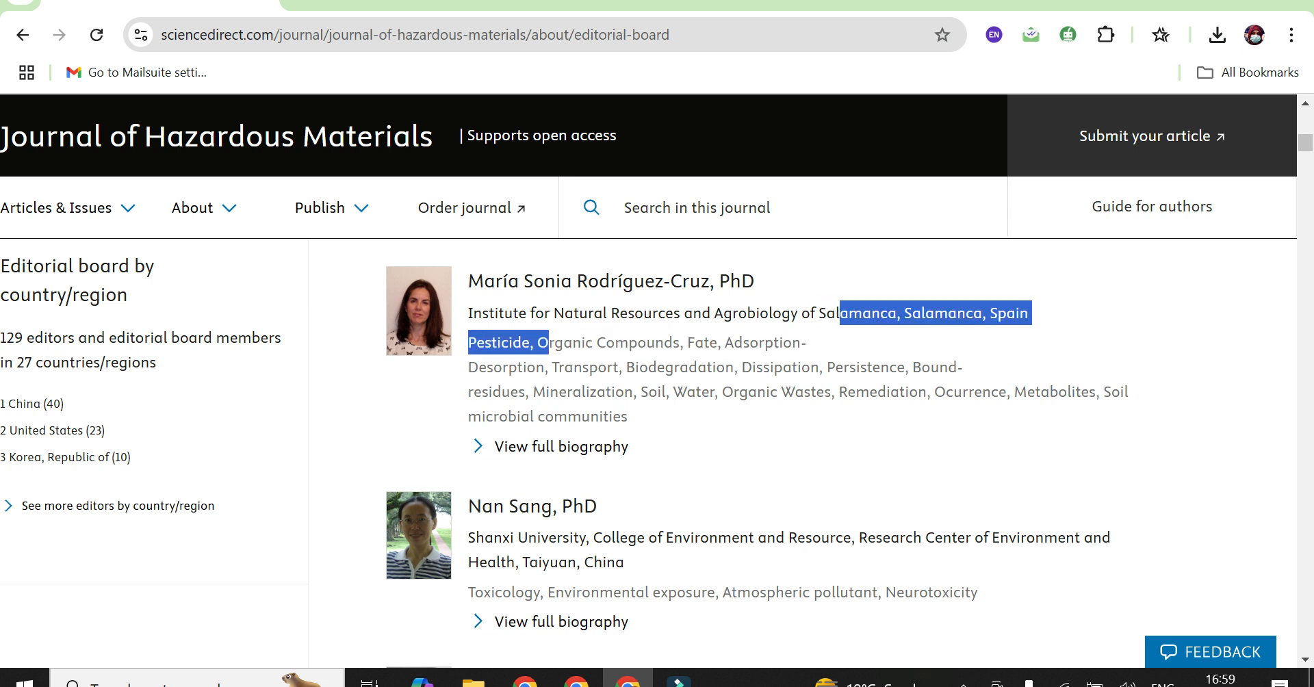
pyautogui.click(840, 314)
pyautogui.moveTo(554, 342); pyautogui.dragTo(905, 391)
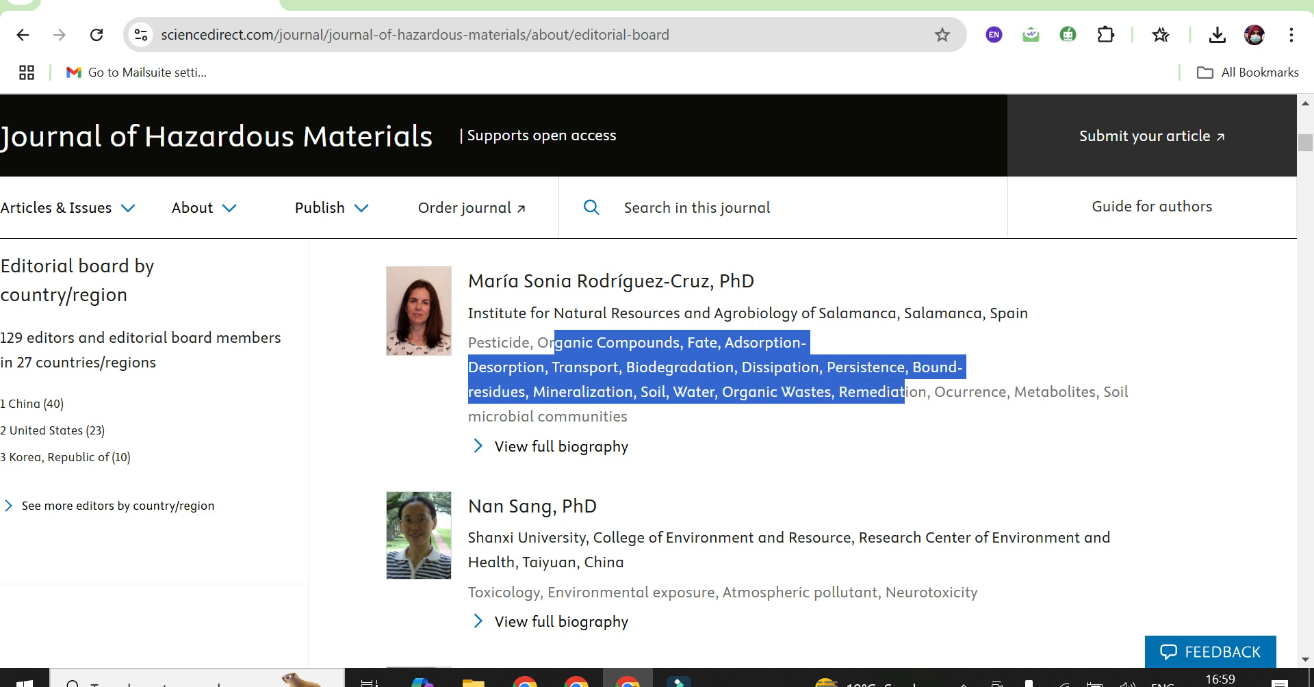
# - Switch back to the Editorial Manager submission, look through the selectable editors under Request Editor and return to Additional Information
pyautogui.hotkey('ctrl', 'Tab')
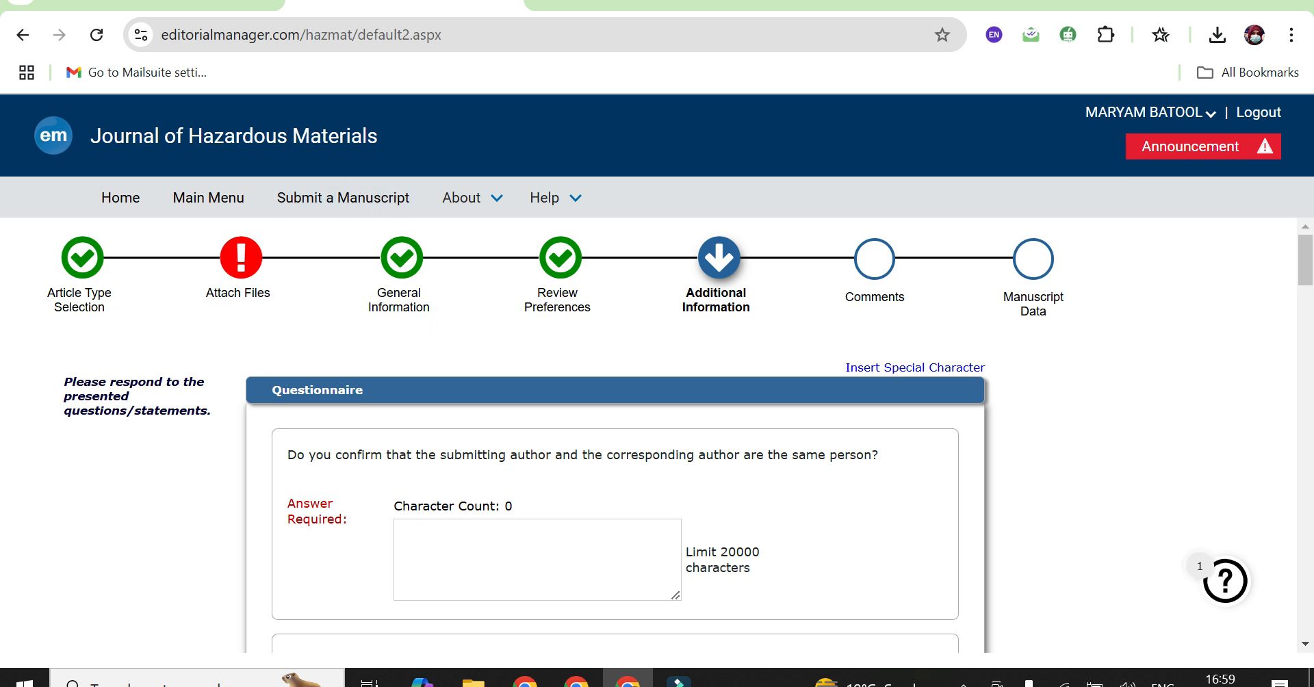
pyautogui.hotkey('ctrl', 'shift', 'Tab')
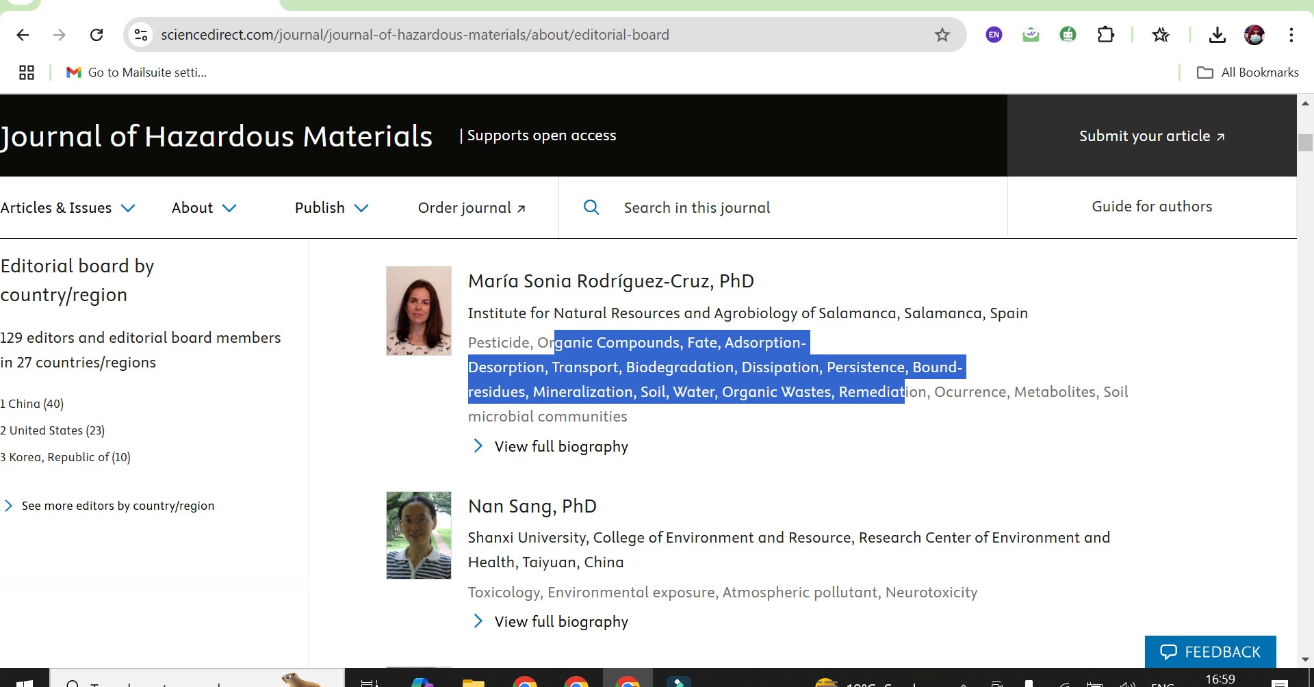
pyautogui.hotkey('ctrl', 'Tab')
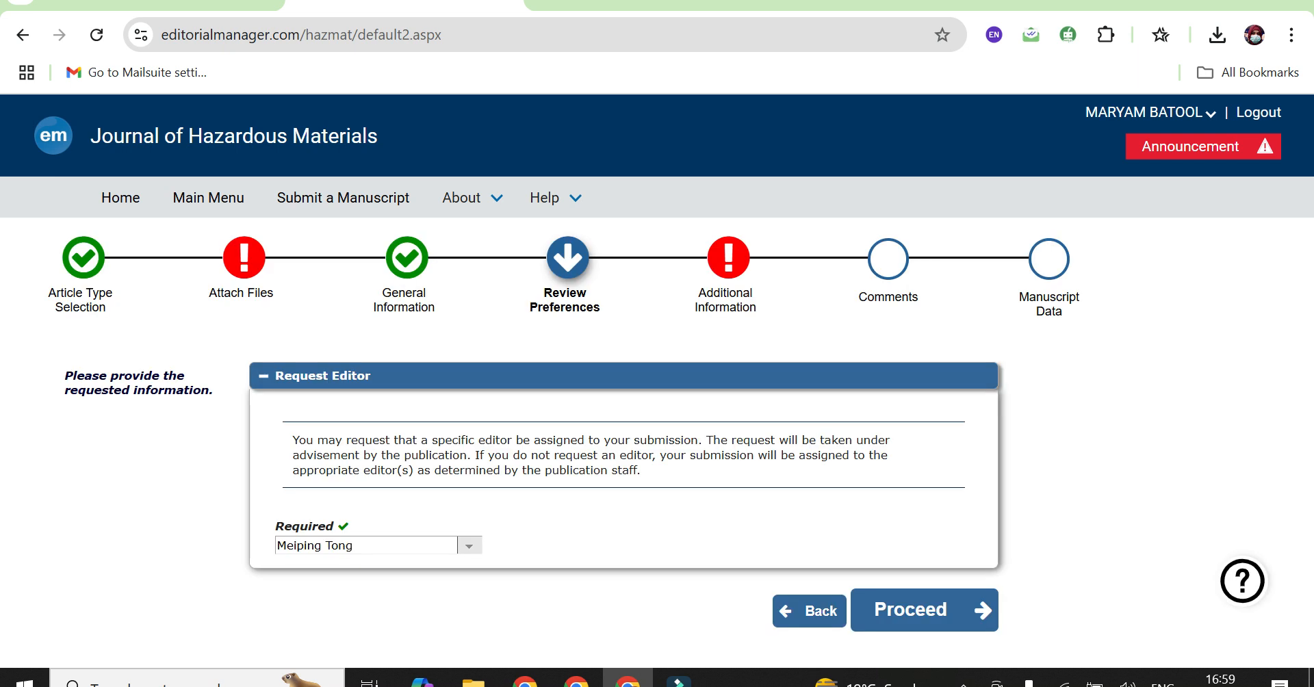
pyautogui.click(469, 545)
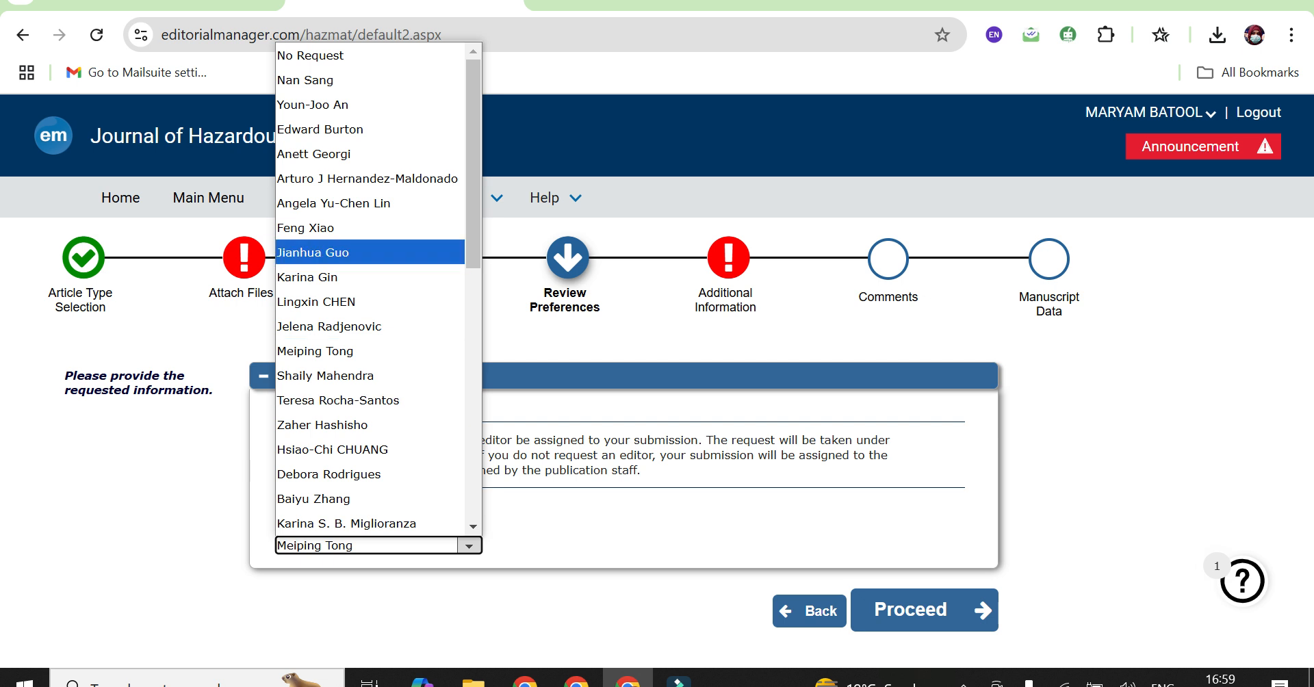
pyautogui.press('Escape')
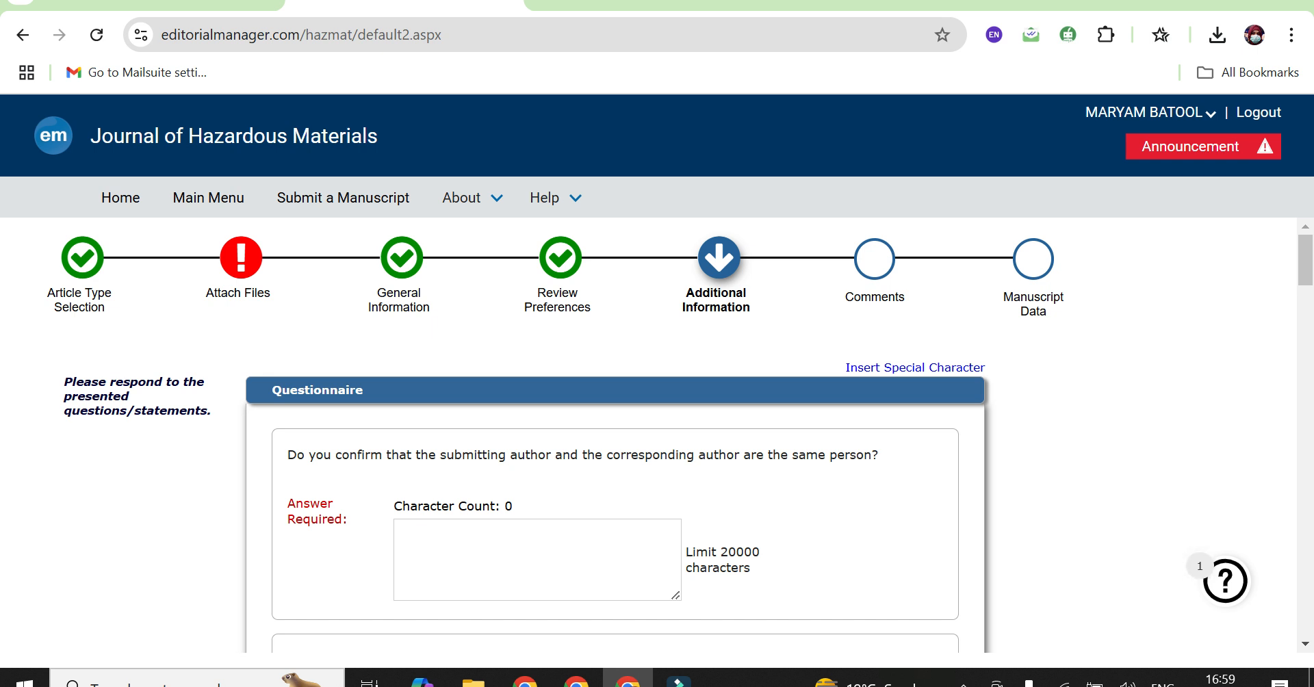
# - Answer YES to the question whether the submitting author and the corresponding author are the same person
pyautogui.click(410, 530)
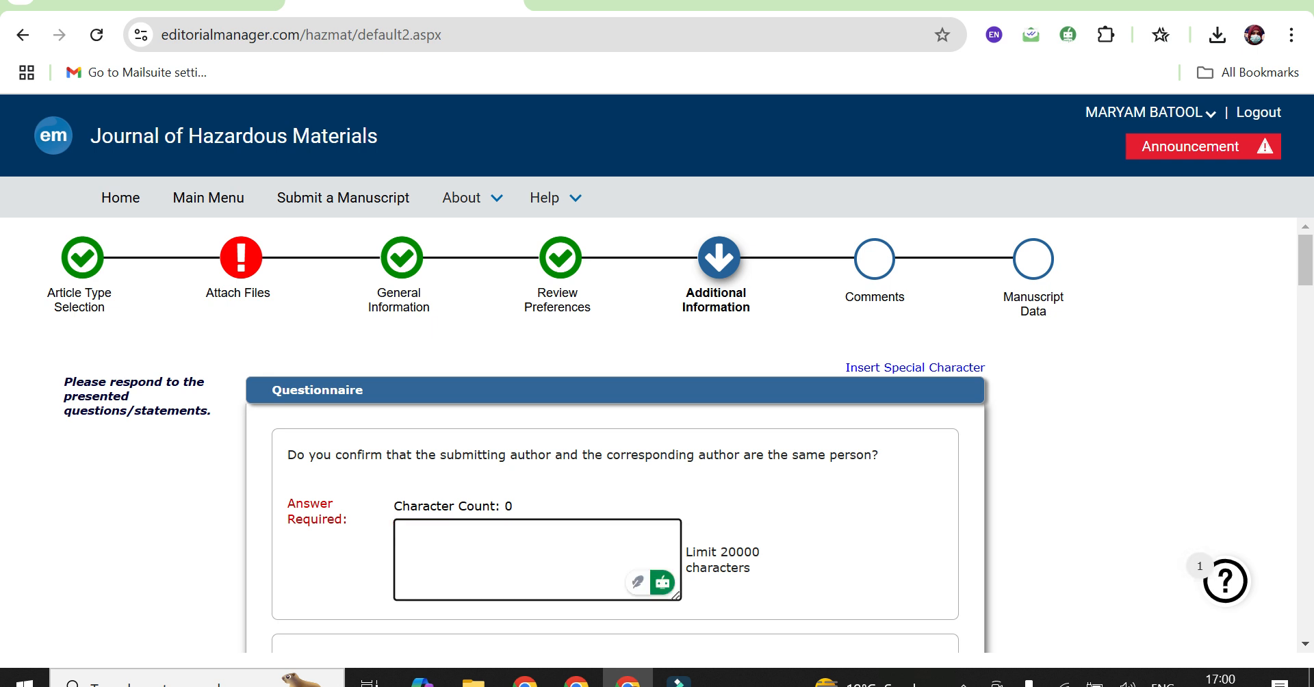
pyautogui.write('YES')
pyautogui.press('Tab')
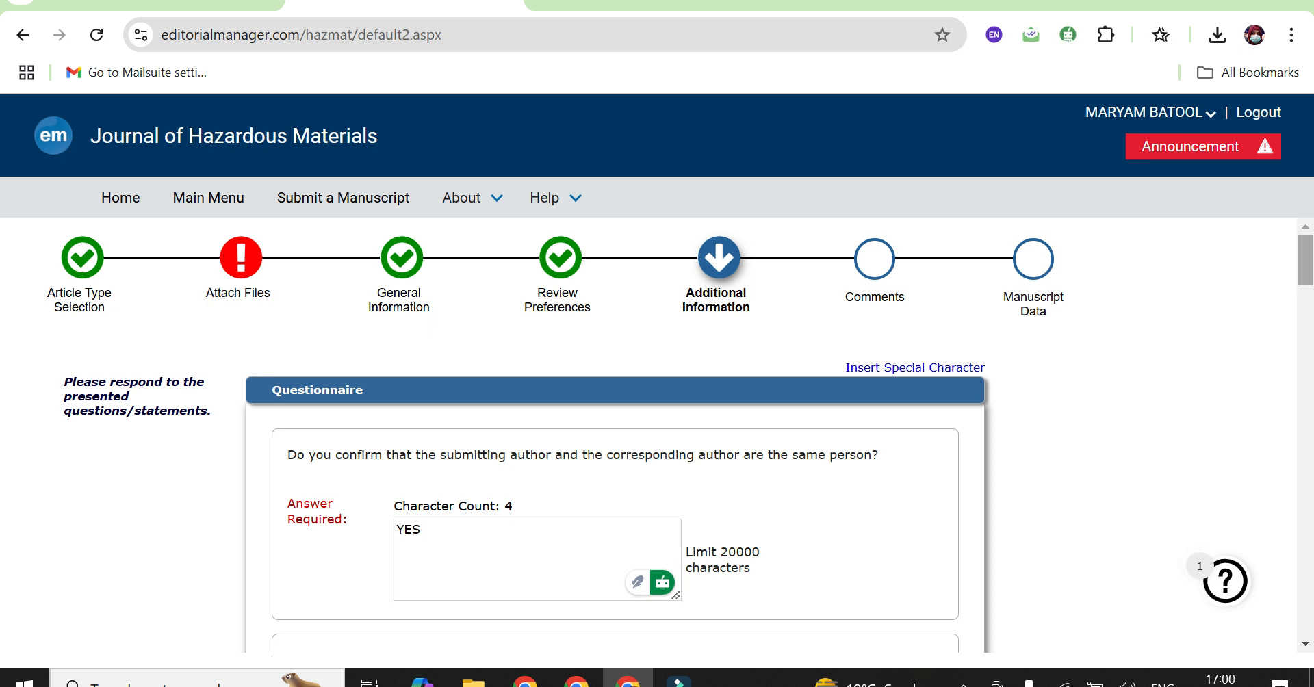
# - Read the corresponding author questions and answer NO to whether the submission contains more than one corresponding author
pyautogui.scroll(-2, 616, 431)
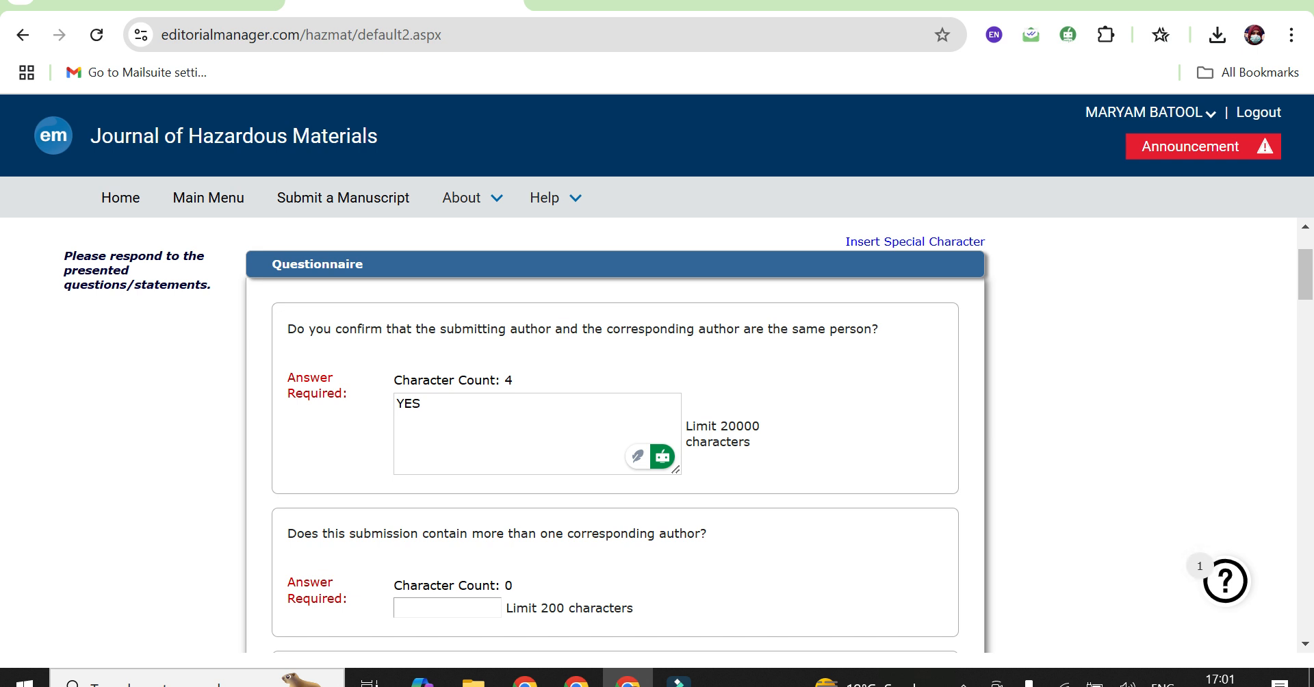
pyautogui.scroll(-2, 688, 435)
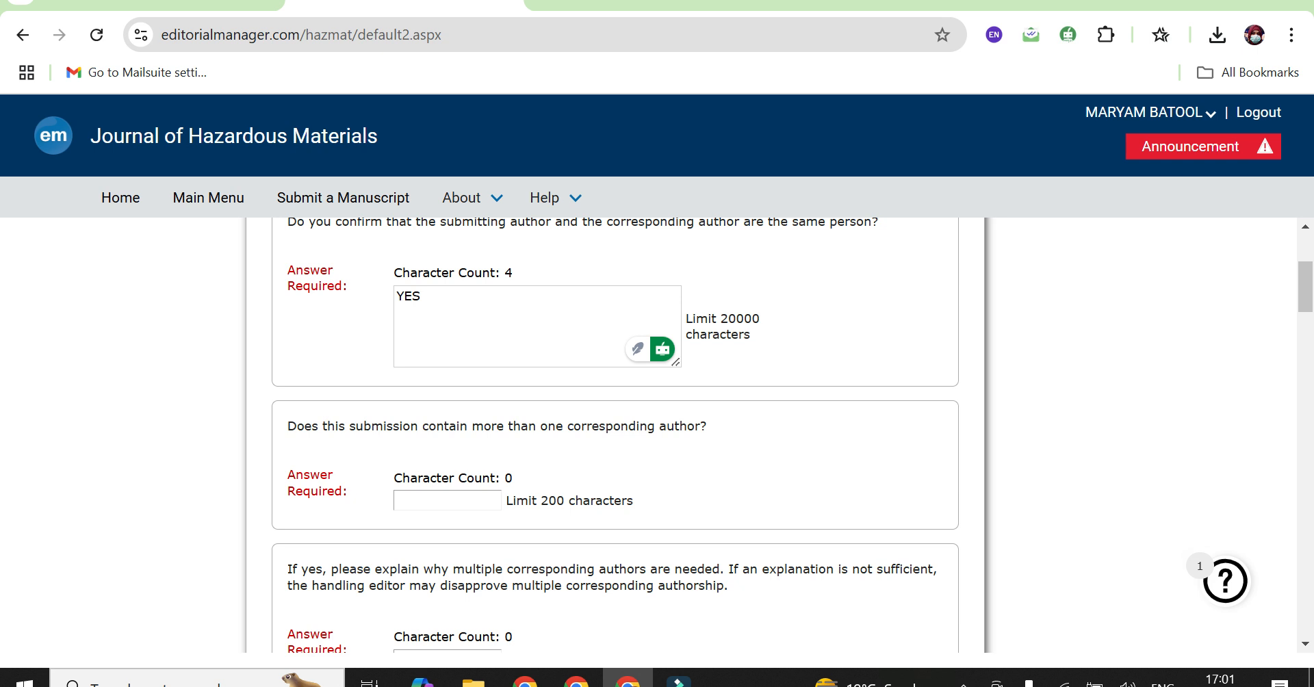
pyautogui.scroll(-2, 688, 436)
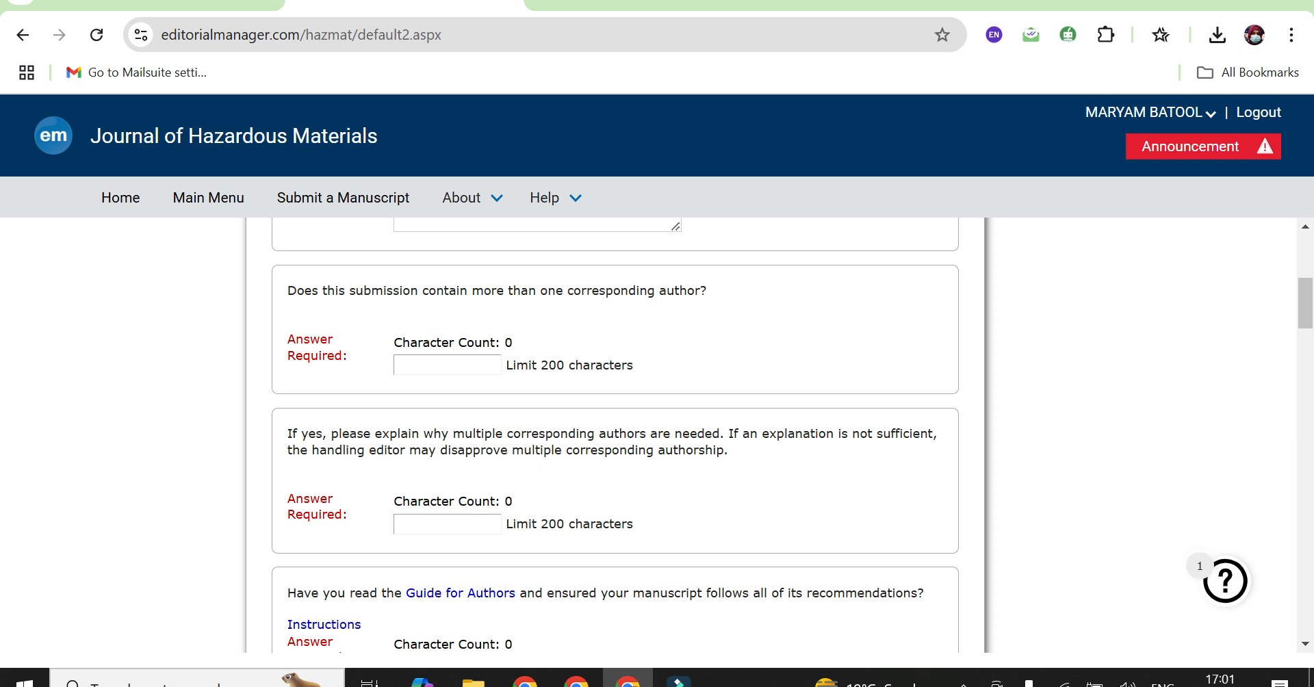
pyautogui.click(447, 365)
pyautogui.scroll(-3, 616, 435)
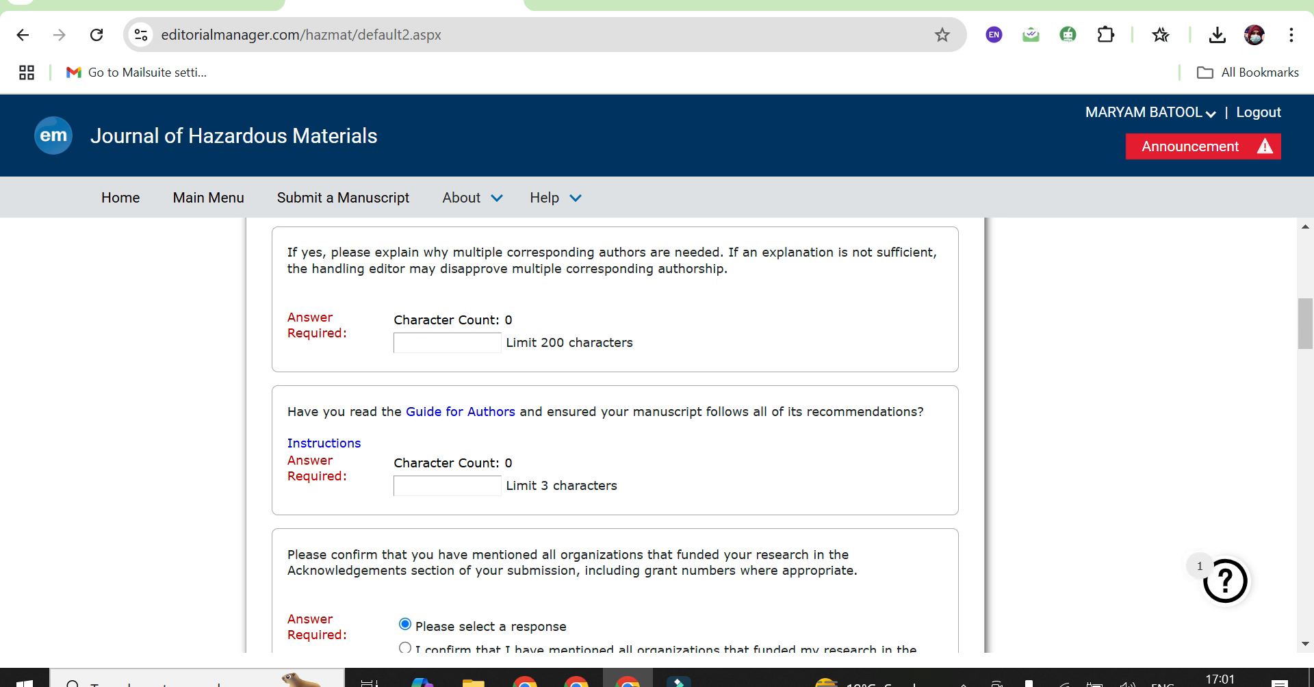
pyautogui.scroll(3, 616, 438)
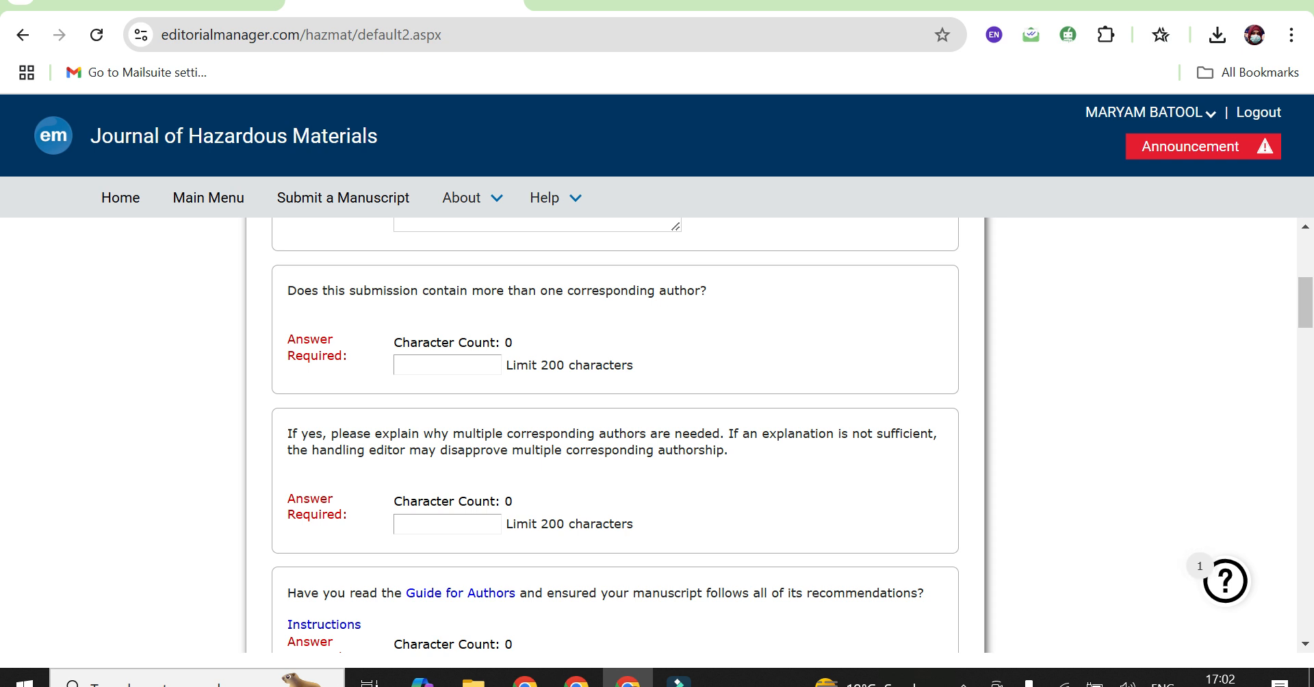
pyautogui.scroll(-3, 614, 438)
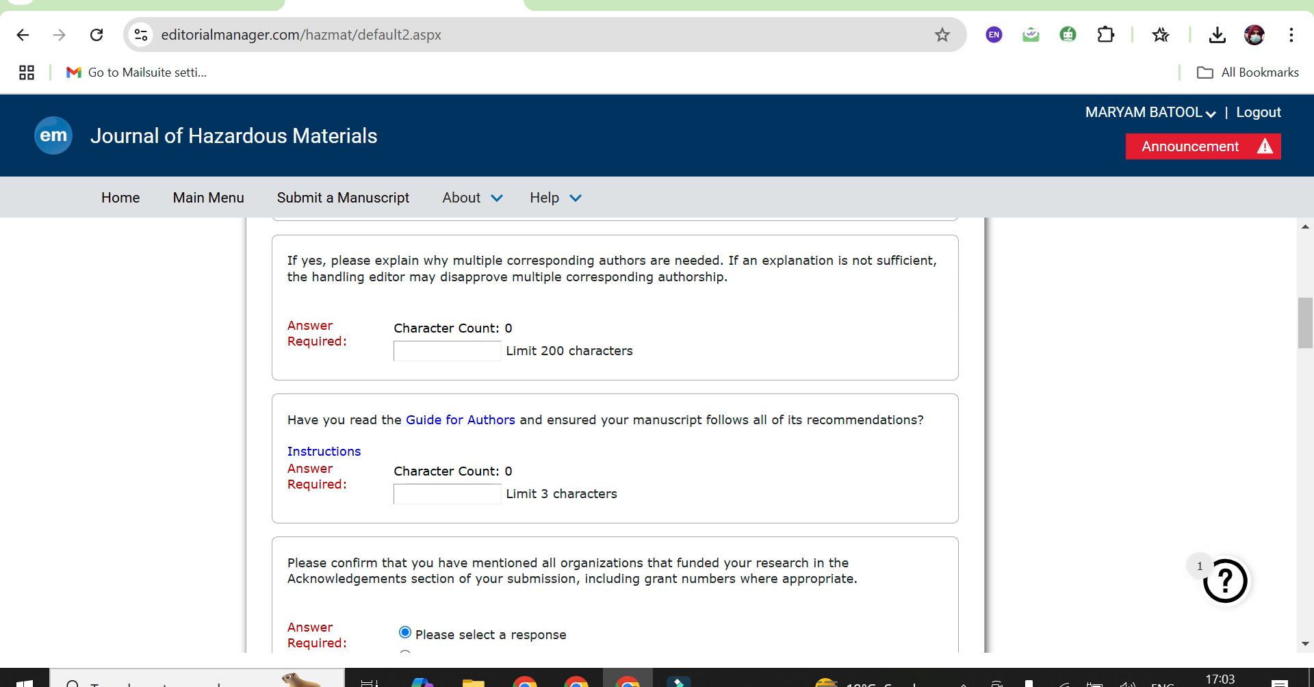
pyautogui.scroll(3, 615, 435)
pyautogui.click(447, 428)
pyautogui.write('NO')
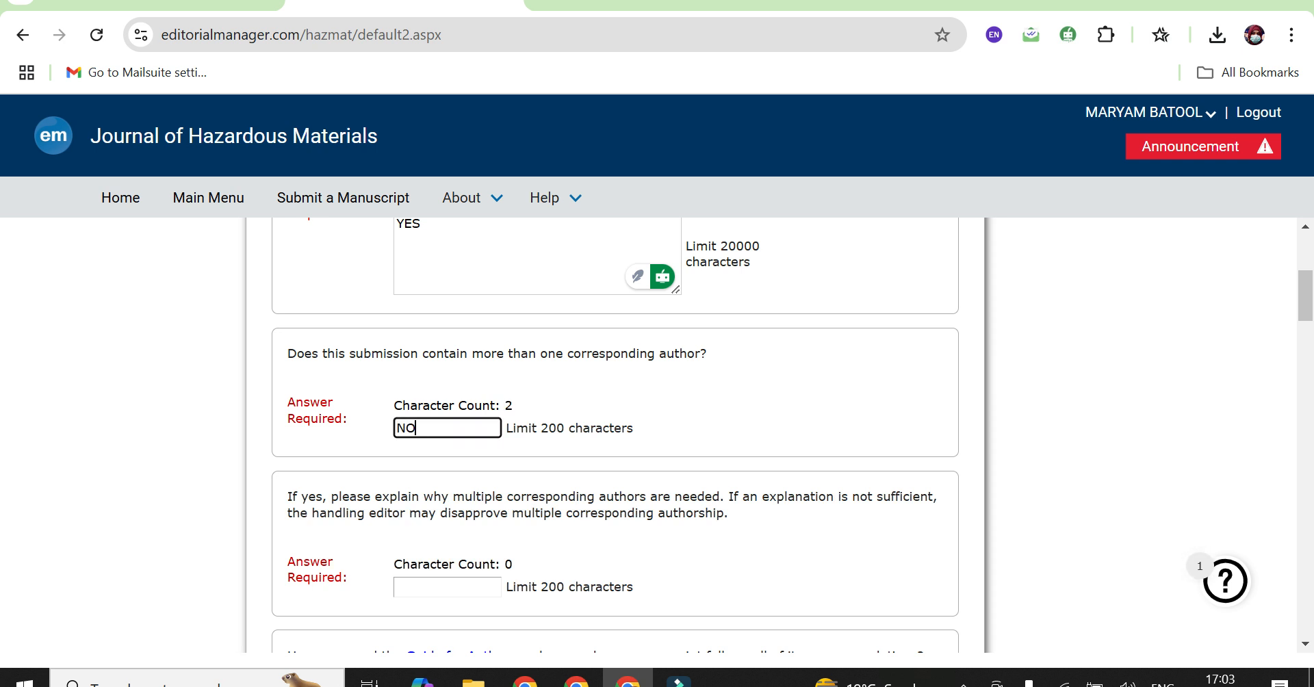
pyautogui.click(773, 425)
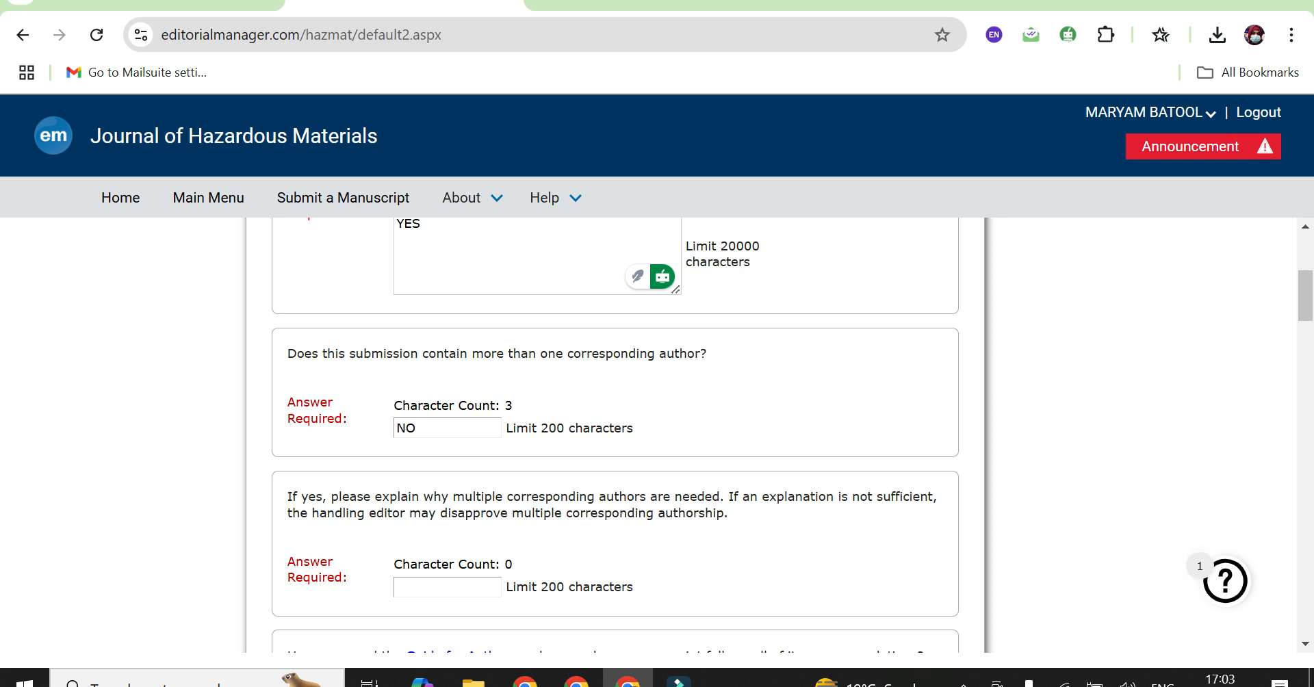
# - Enter NO as the explanation of why multiple corresponding authors are needed
pyautogui.click(447, 587)
pyautogui.write('M')
pyautogui.press('BackSpace')
pyautogui.write('NO')
# - Answer YES to having read the Guide for Authors, keeping the answer within the 3-character limit
pyautogui.scroll(-5, 615, 435)
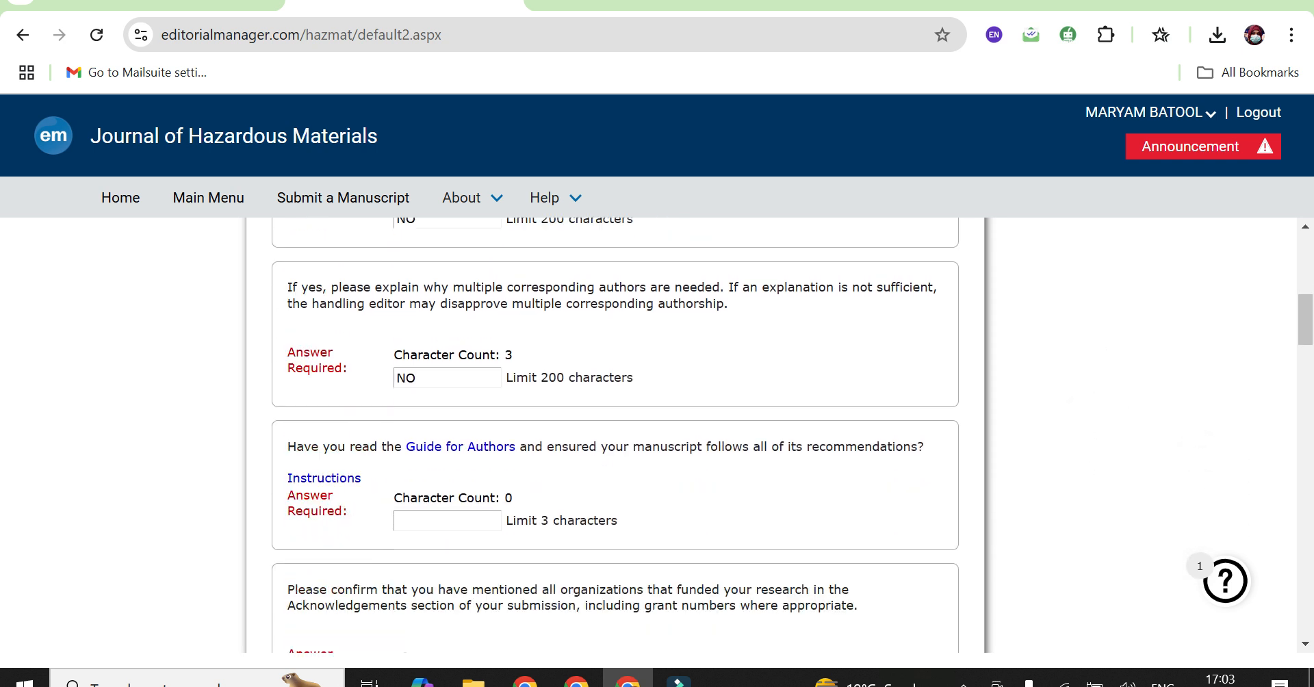
pyautogui.click(447, 390)
pyautogui.write('YES')
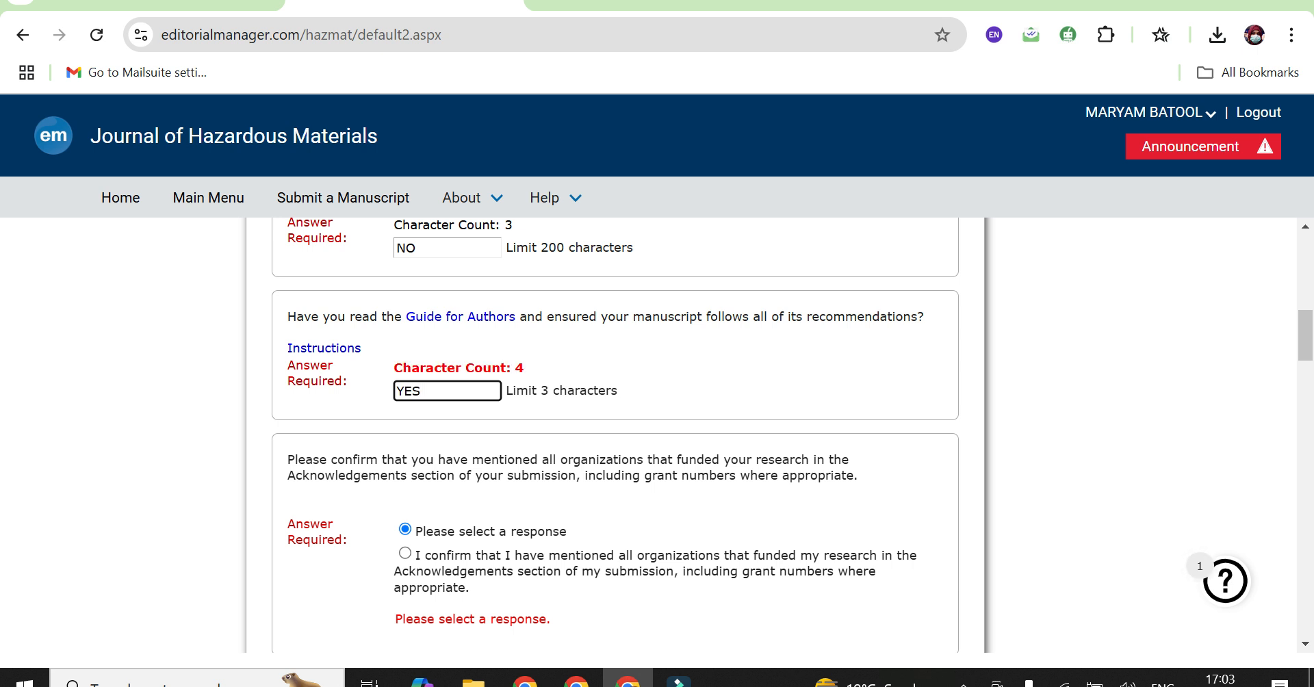
pyautogui.press('BackSpace')
# - Select the confirmation that all organizations that funded the research are mentioned in the Acknowledgements section
pyautogui.scroll(-1, 614, 435)
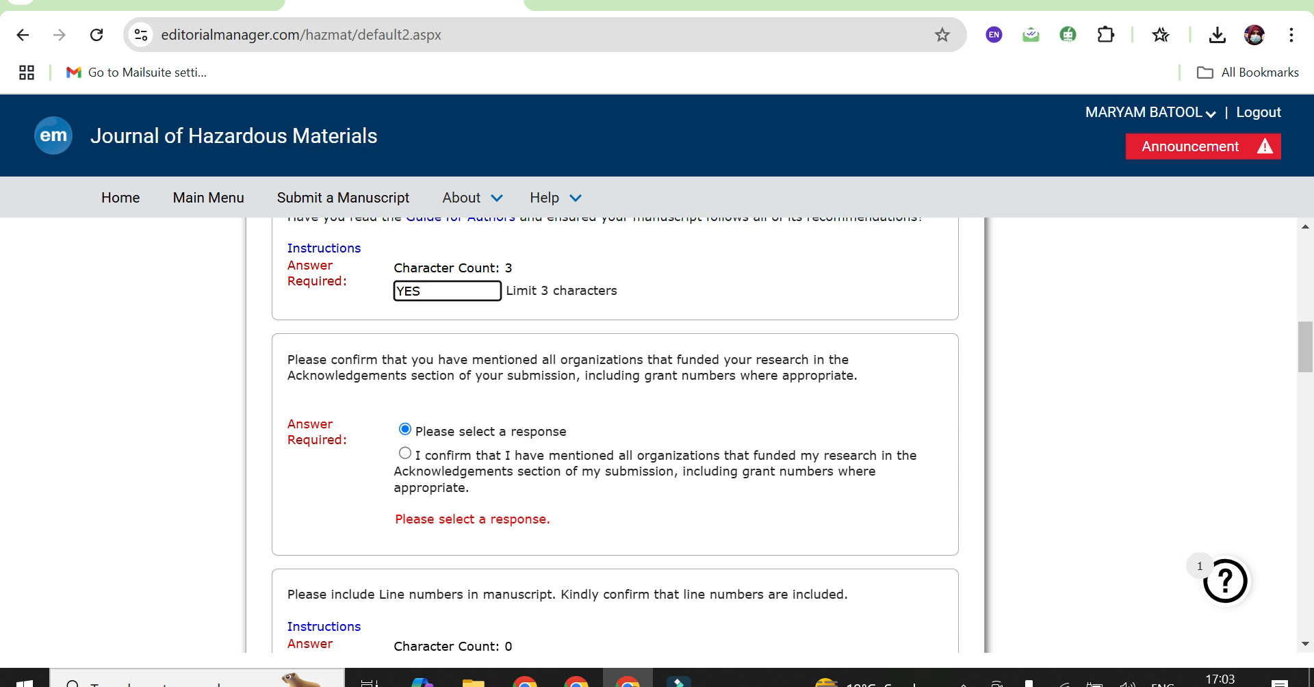
pyautogui.click(405, 453)
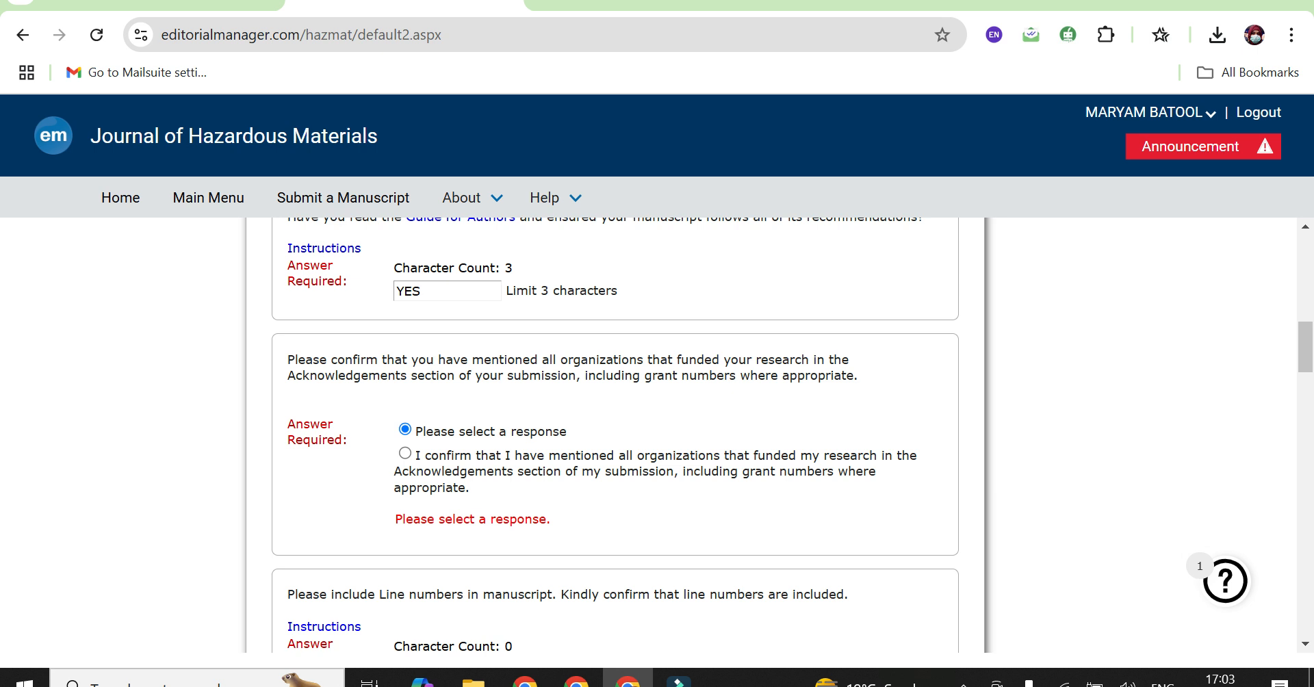
pyautogui.click(404, 453)
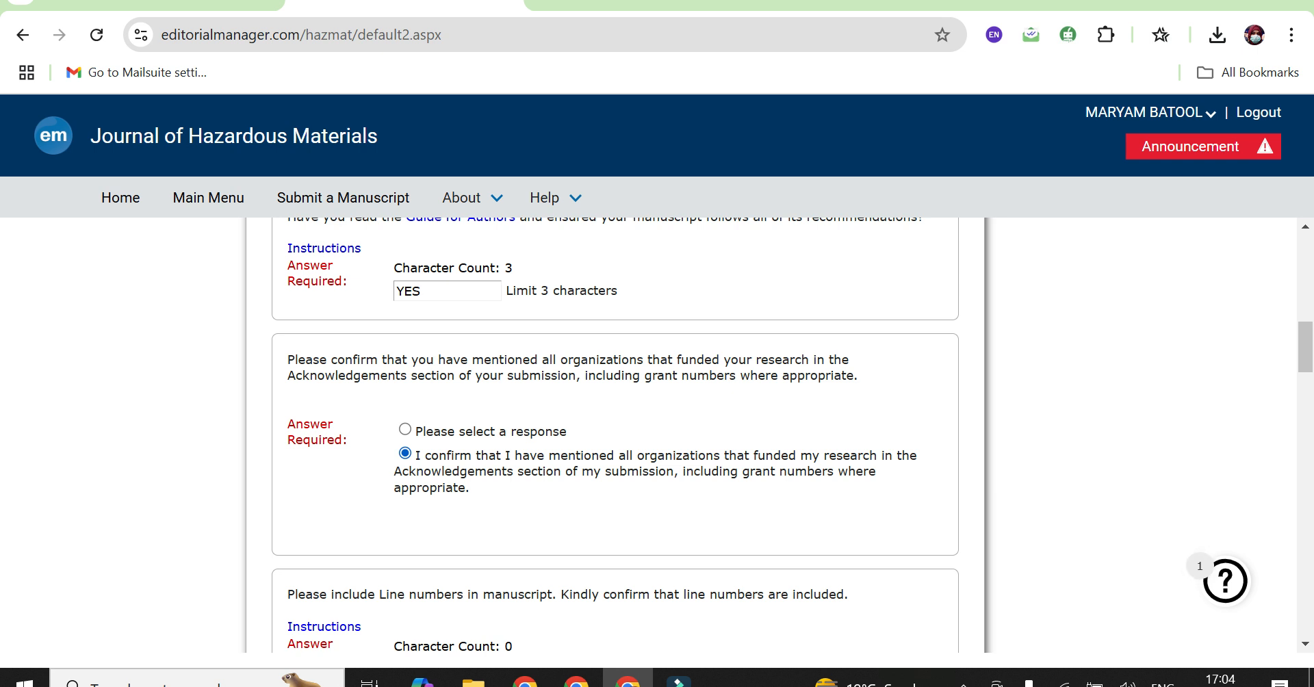
# - Enter YES to confirm that line numbers are included in the manuscript
pyautogui.scroll(-3, 614, 434)
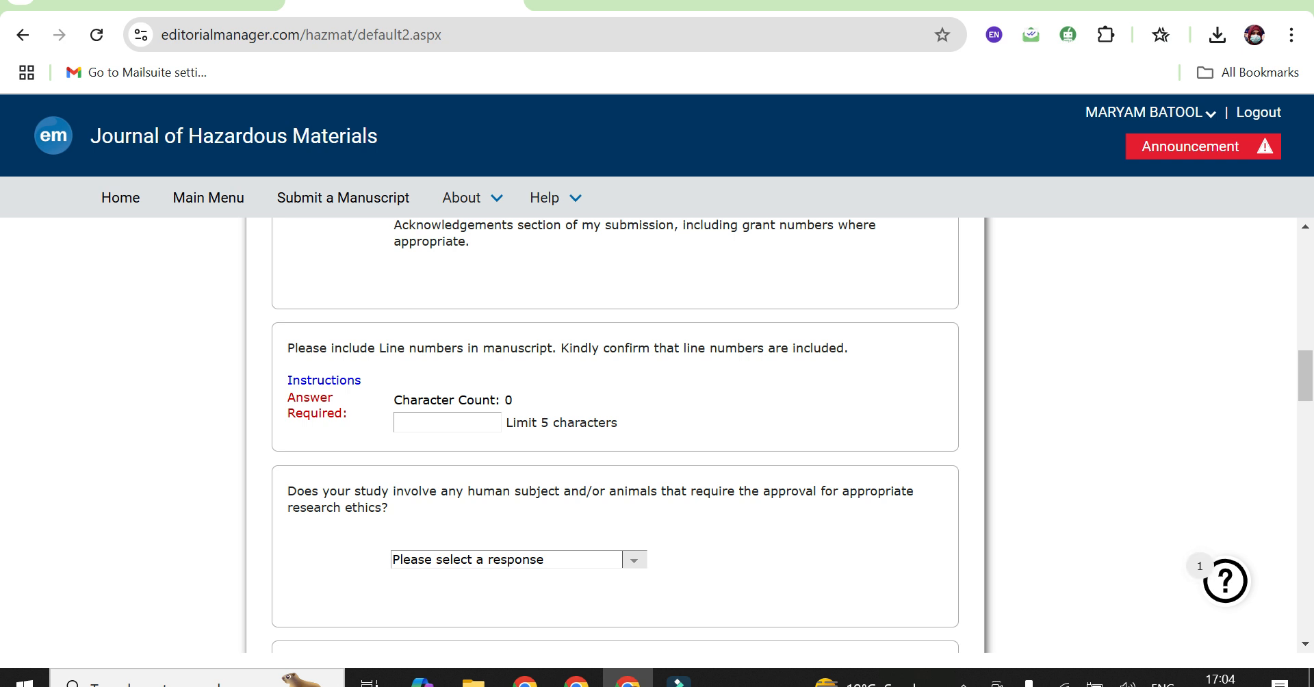
pyautogui.click(447, 422)
pyautogui.write('YES')
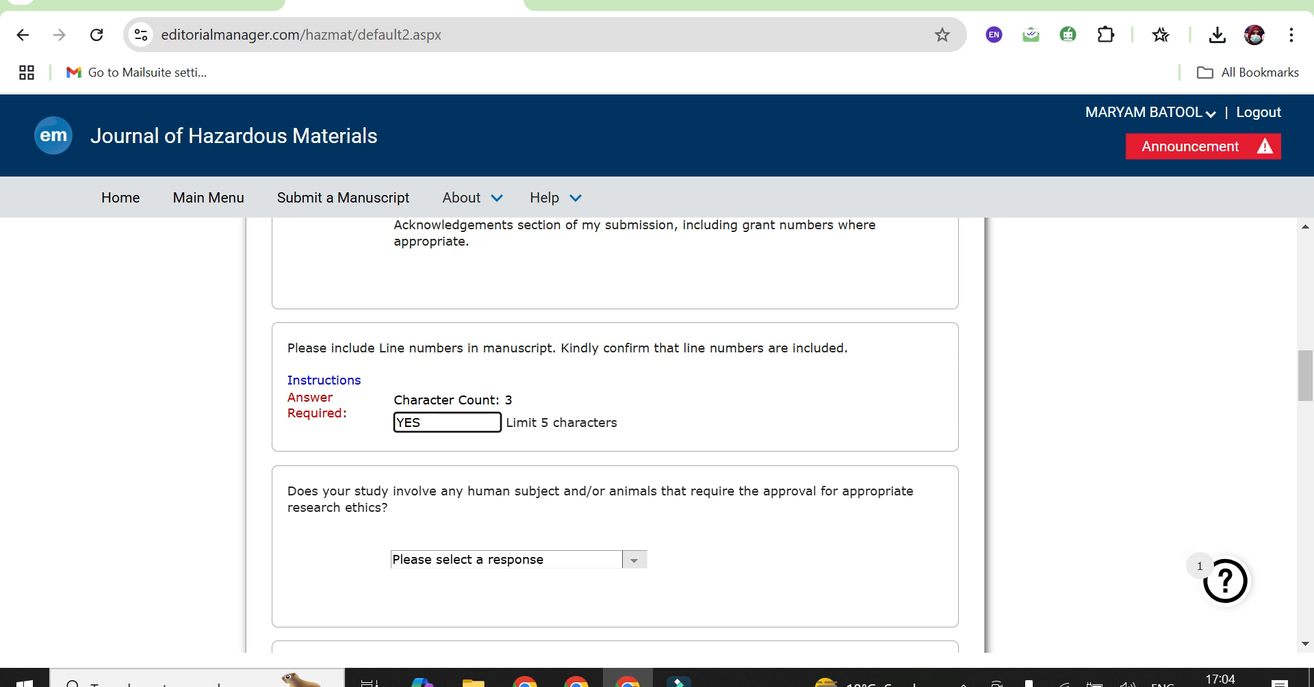
pyautogui.press('Tab')
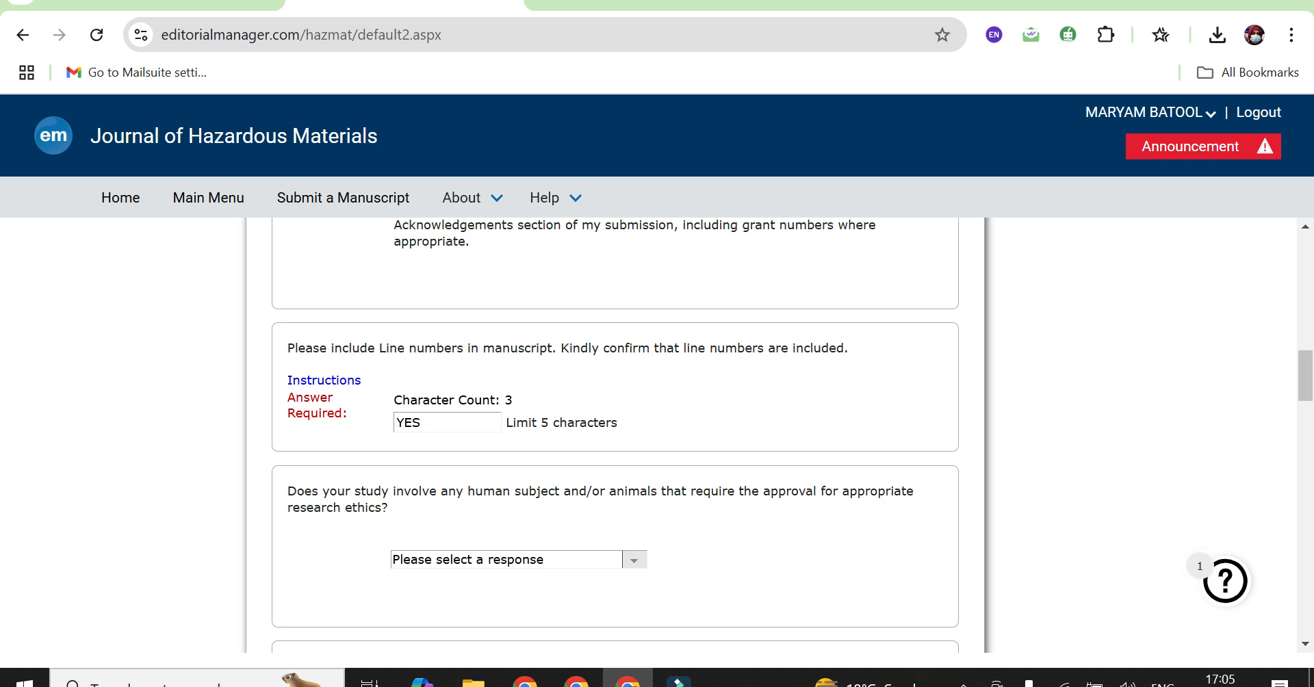
# - Answer No to whether the study involves human subjects or animals requiring research ethics approval
pyautogui.click(633, 560)
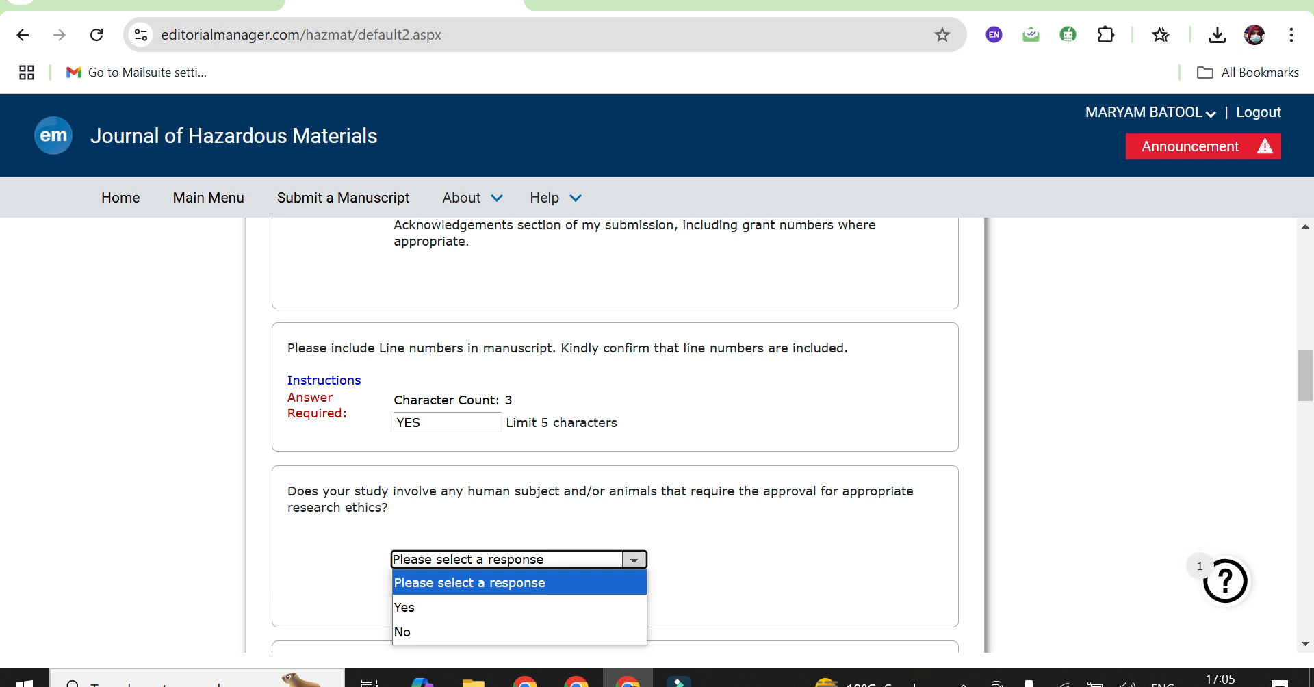
pyautogui.press('Down')
pyautogui.press('Down')
pyautogui.press('Return')
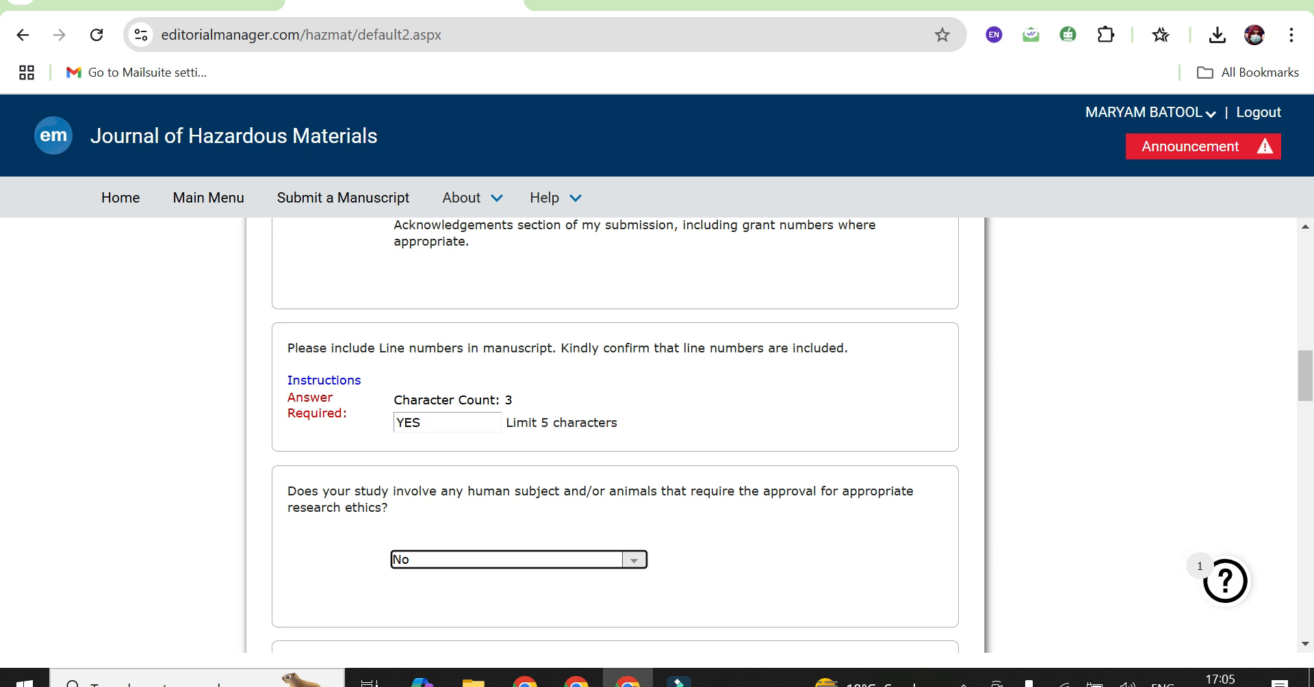
# - Answer No to the previously rejected manuscript question and check the confirmation that the manuscript contains line numbers
pyautogui.scroll(-4, 615, 434)
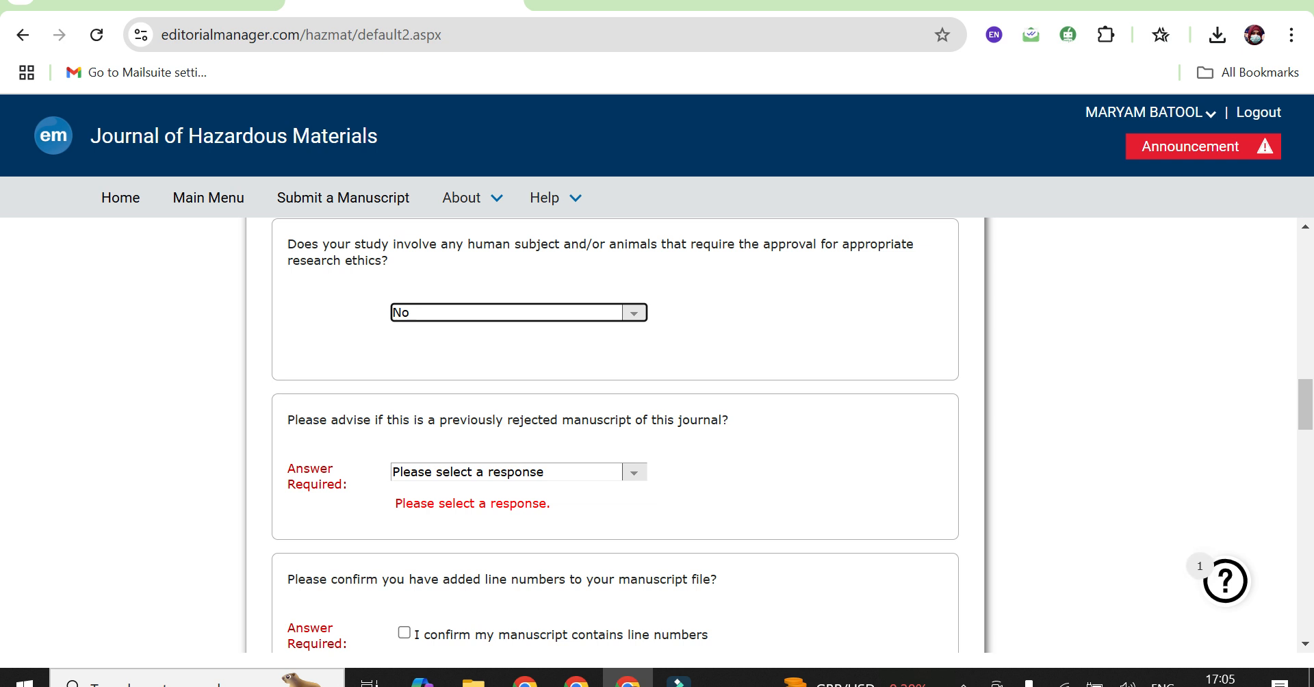
pyautogui.click(634, 472)
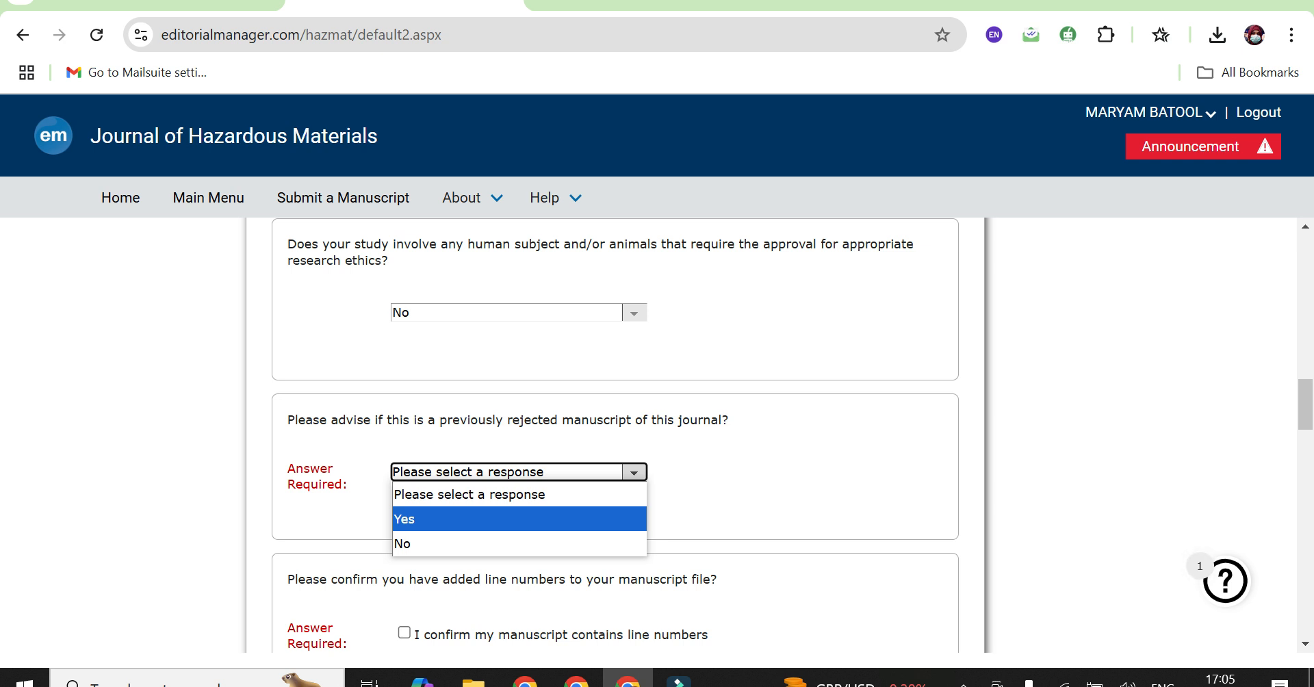
pyautogui.press('Down')
pyautogui.press('Return')
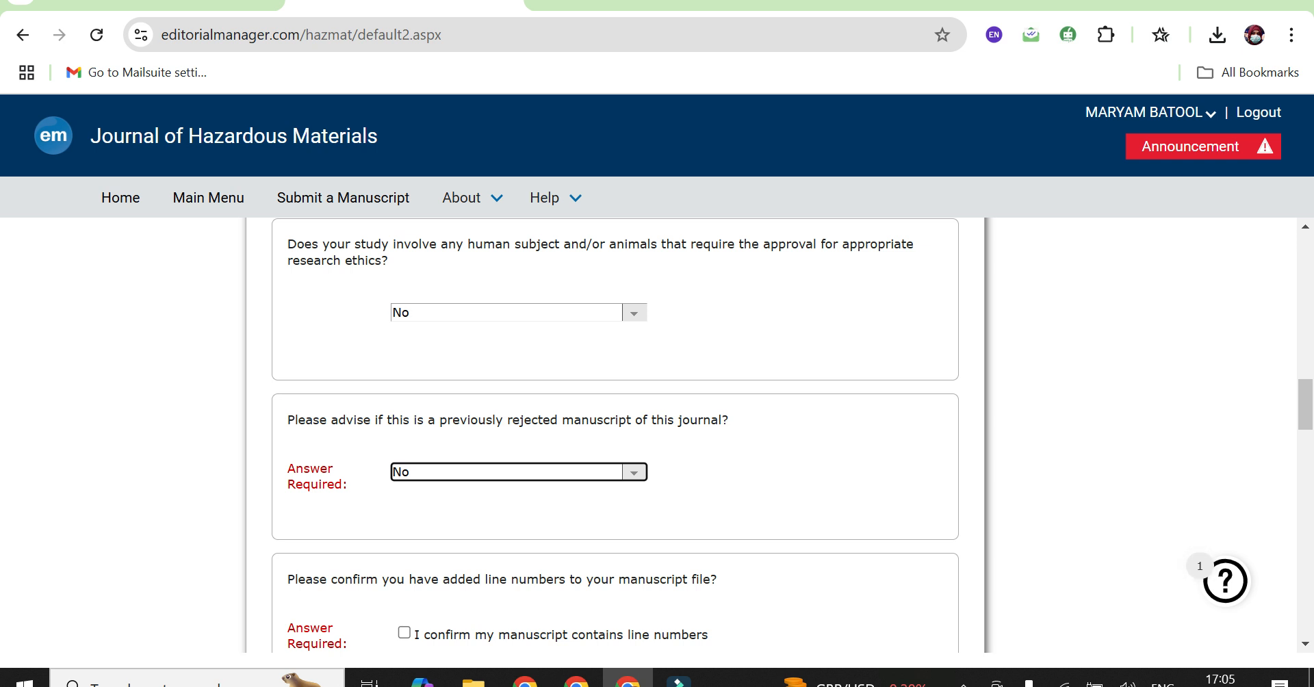
pyautogui.scroll(-3, 614, 435)
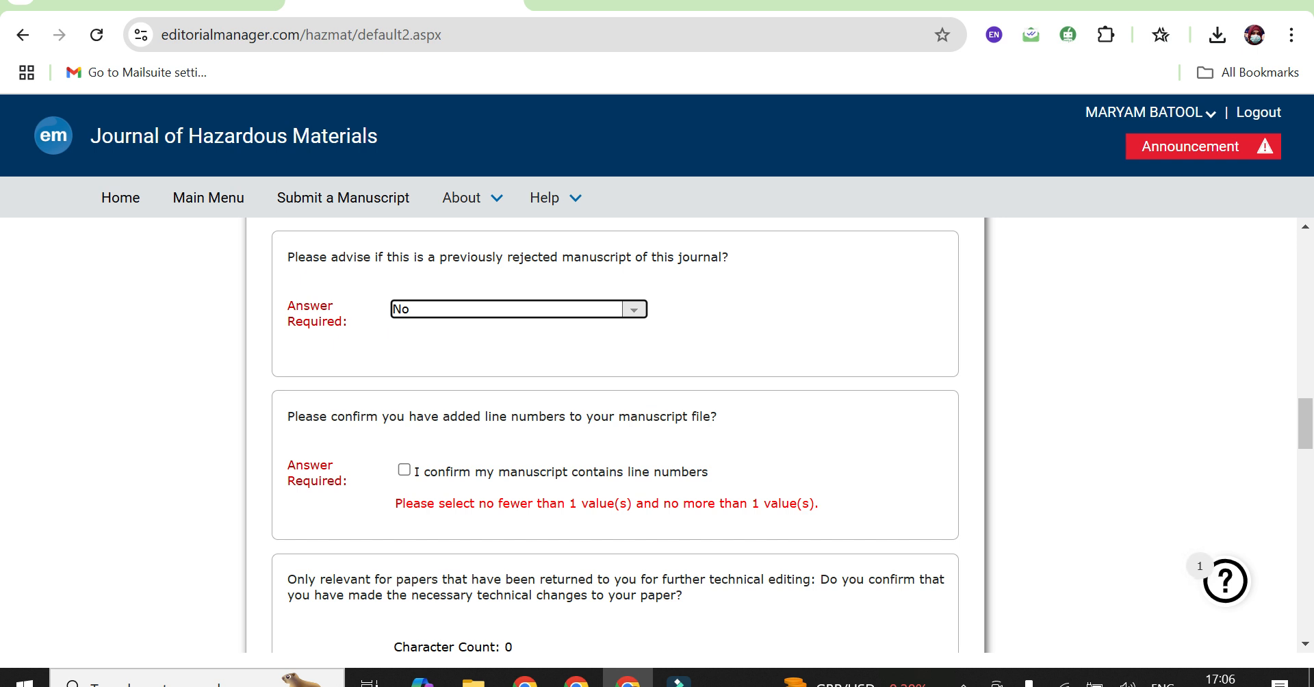
pyautogui.click(404, 470)
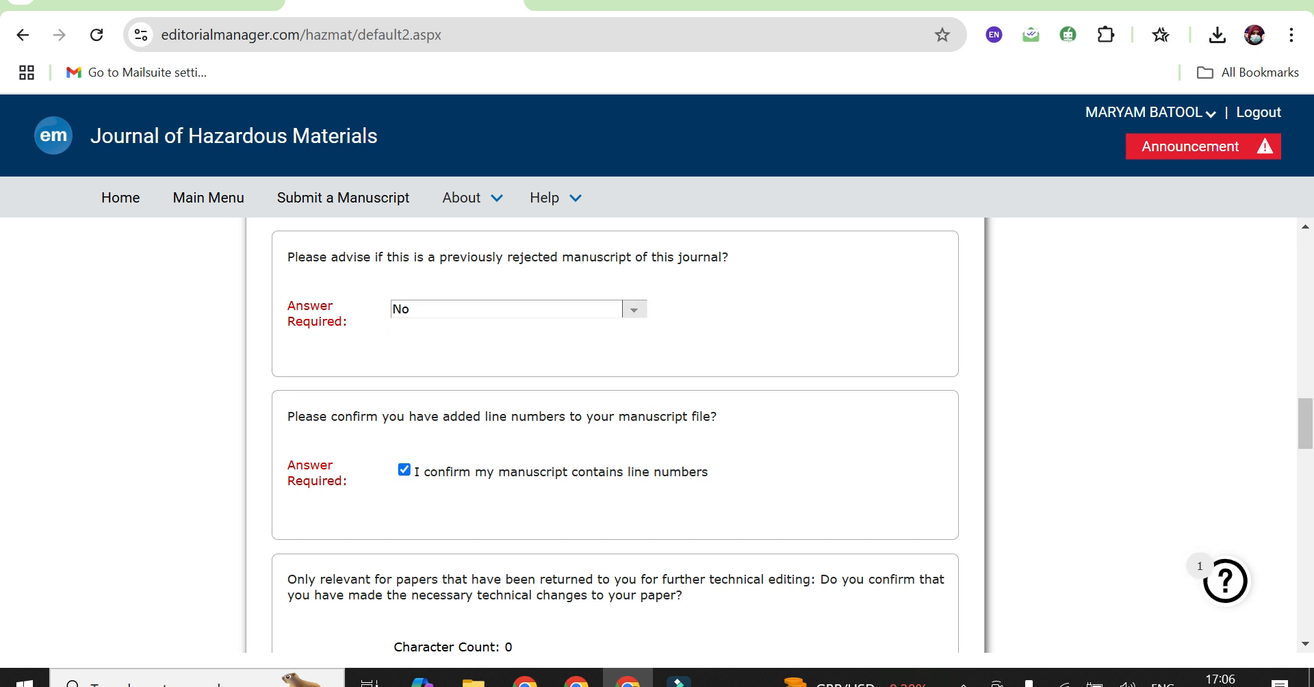
# - Skip the optional technical-editing question and answer NO to the question about uploading the DOCI form as a Word file
pyautogui.scroll(-4, 614, 434)
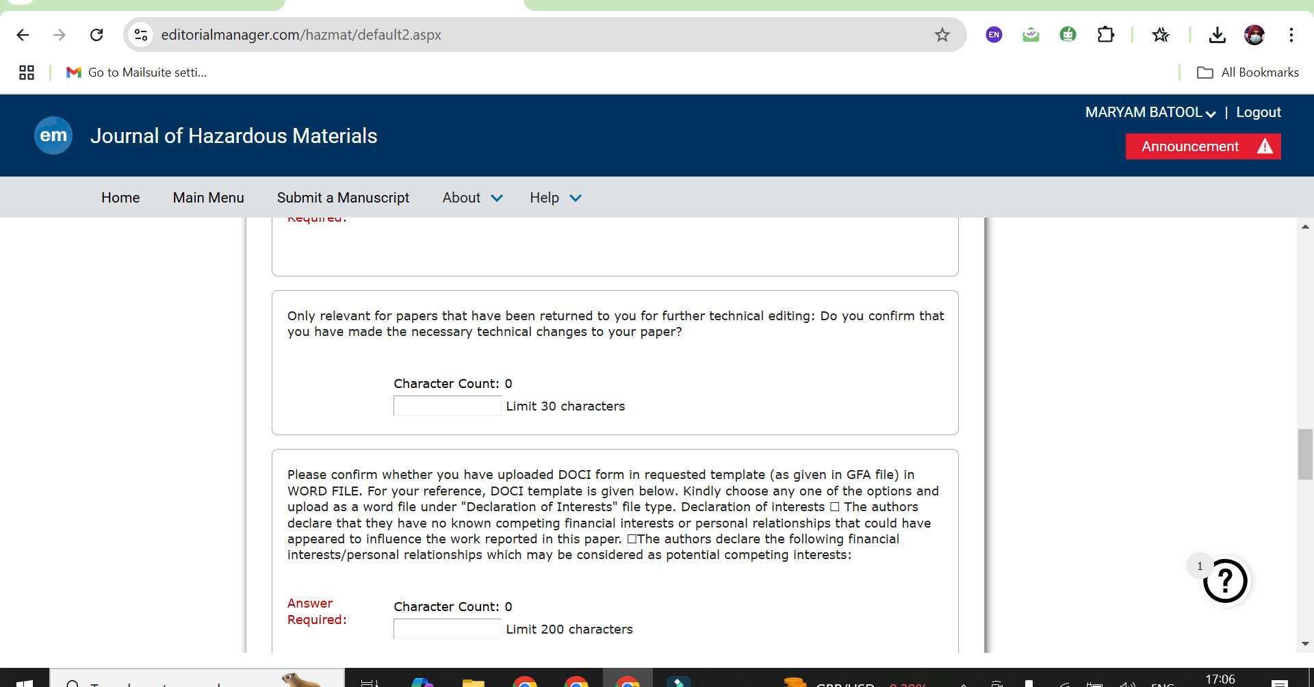
pyautogui.click(446, 406)
pyautogui.scroll(-2, 615, 438)
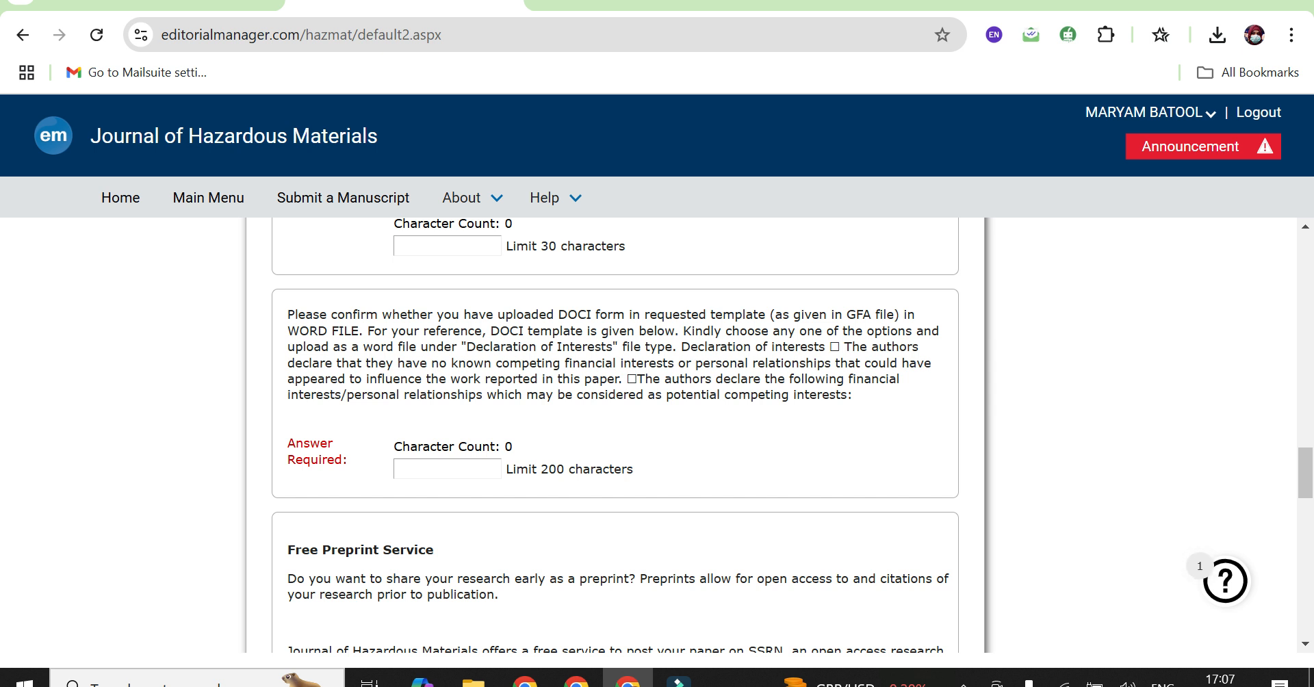
pyautogui.click(447, 468)
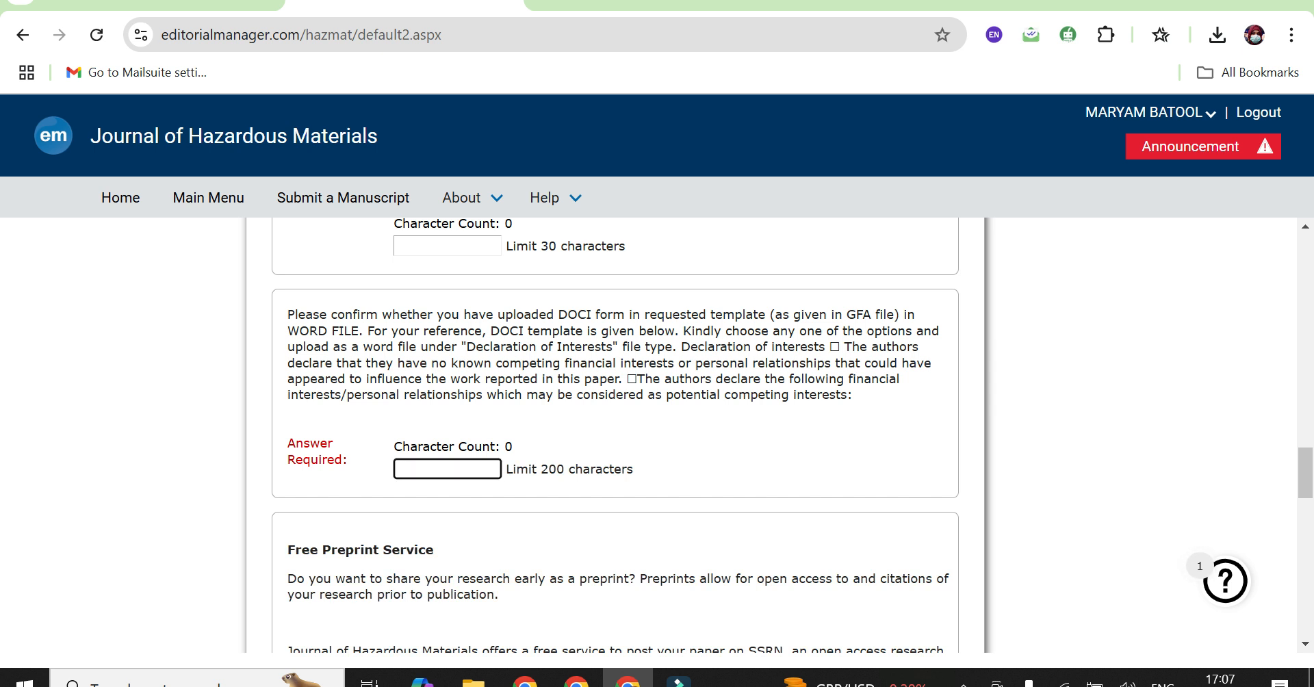
pyautogui.write('NO')
pyautogui.press('Tab')
# - Decline sharing the research early as a preprint and confirm that the Environmental Implication statement is included below the Abstract
pyautogui.scroll(-3, 615, 435)
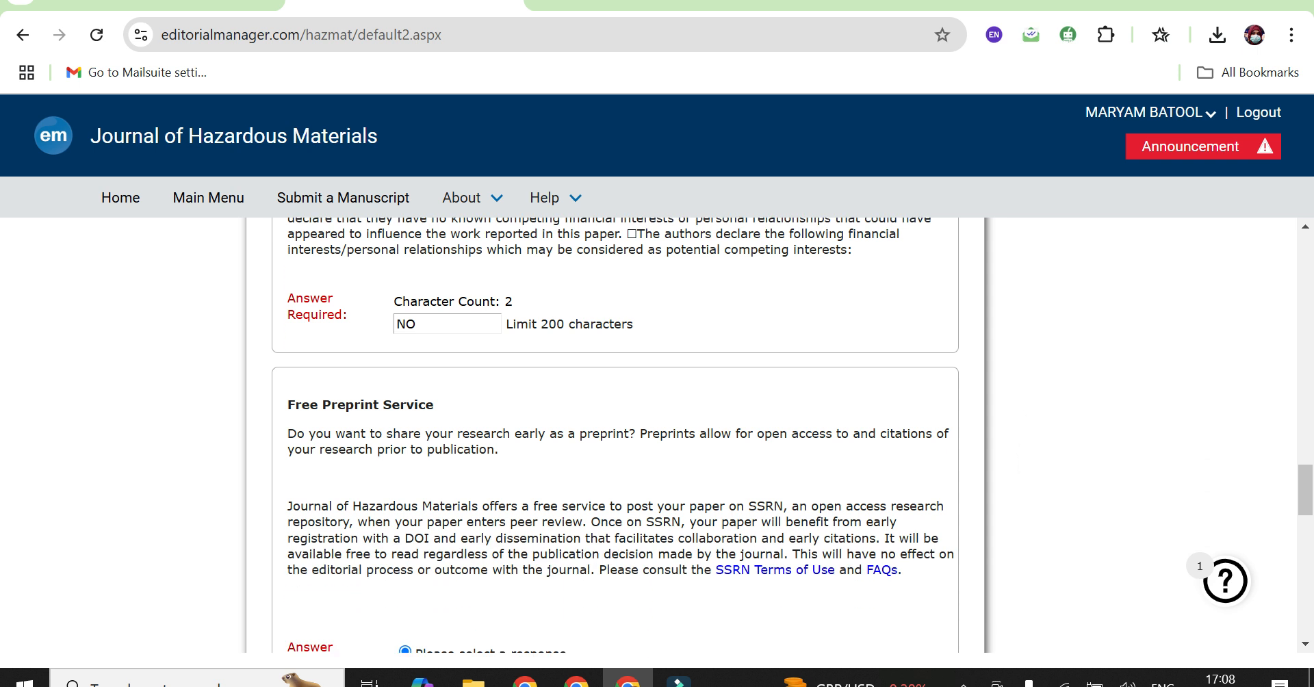
pyautogui.scroll(-1, 615, 435)
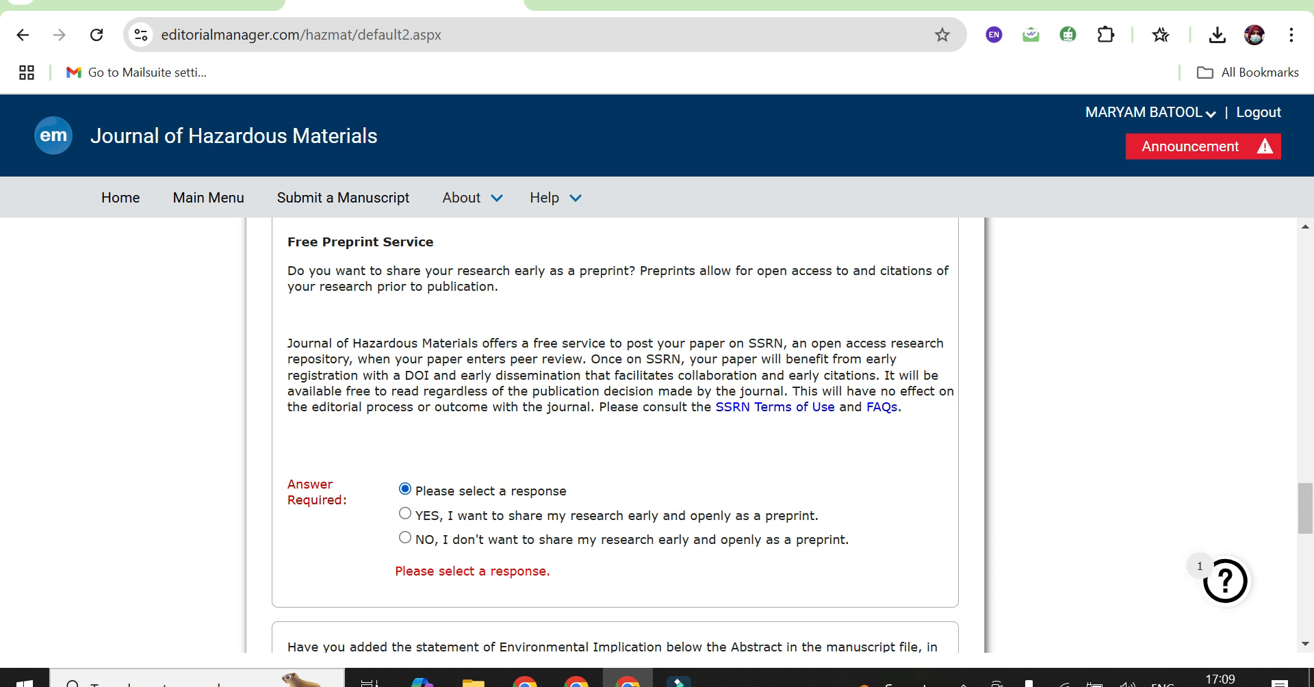
pyautogui.click(405, 537)
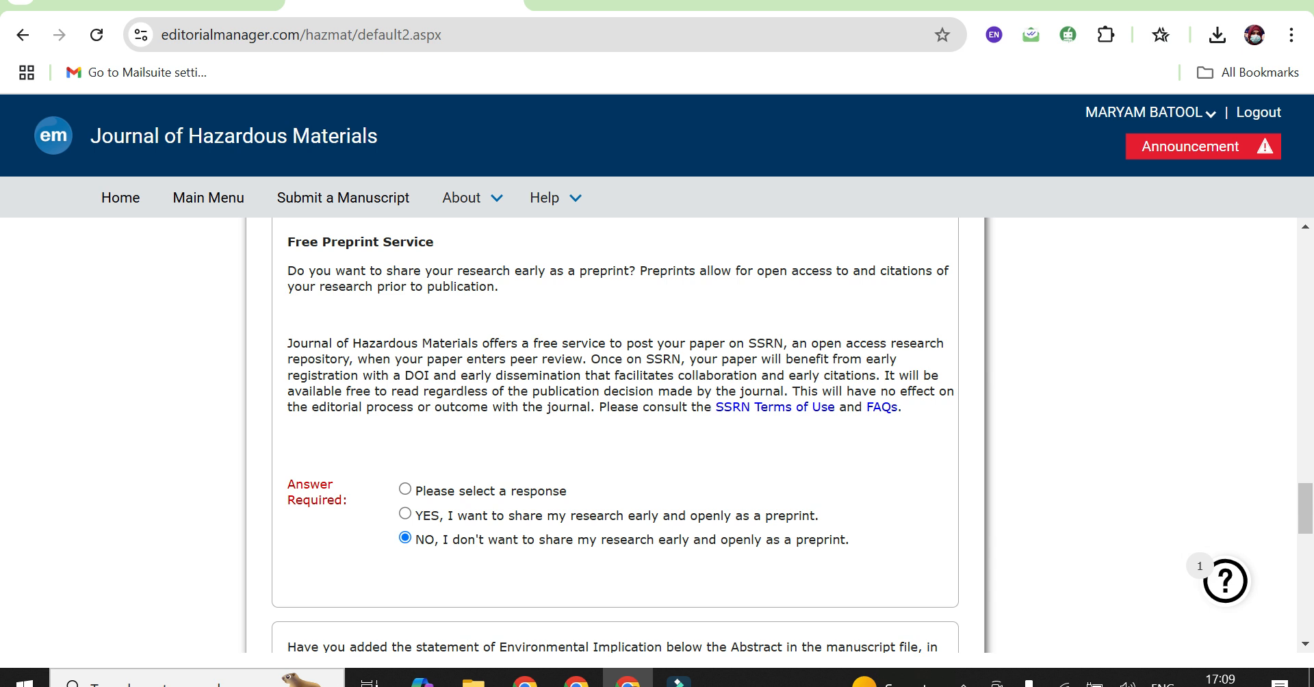
pyautogui.scroll(-3, 615, 438)
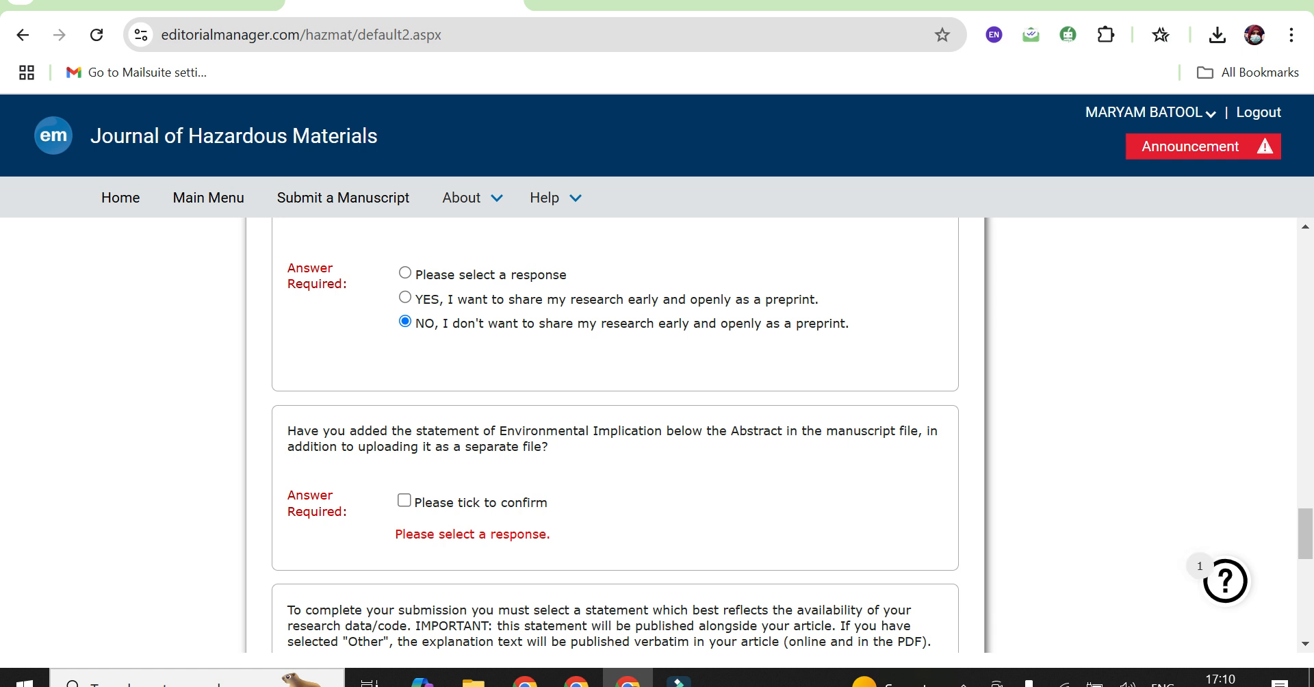
pyautogui.press('alt')
pyautogui.press('Escape')
pyautogui.click(404, 500)
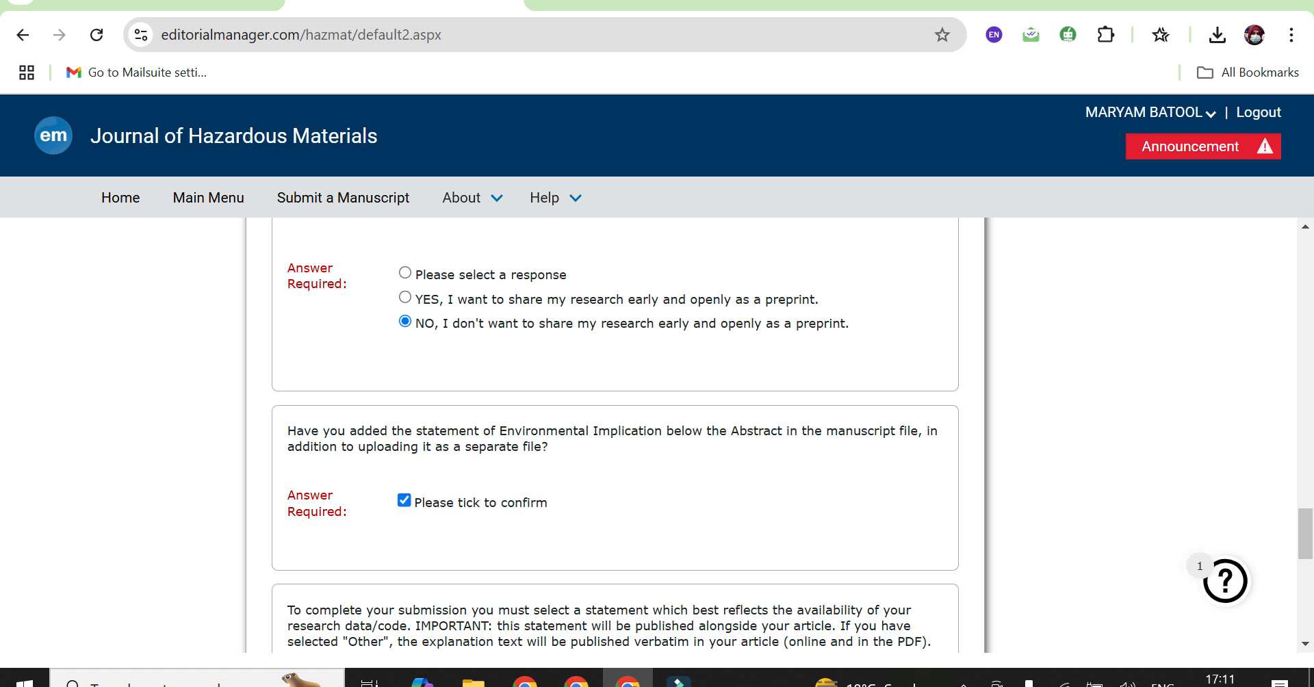
# - Choose Other (please explain) as the statement on the availability of the research data/code
pyautogui.scroll(-4, 614, 438)
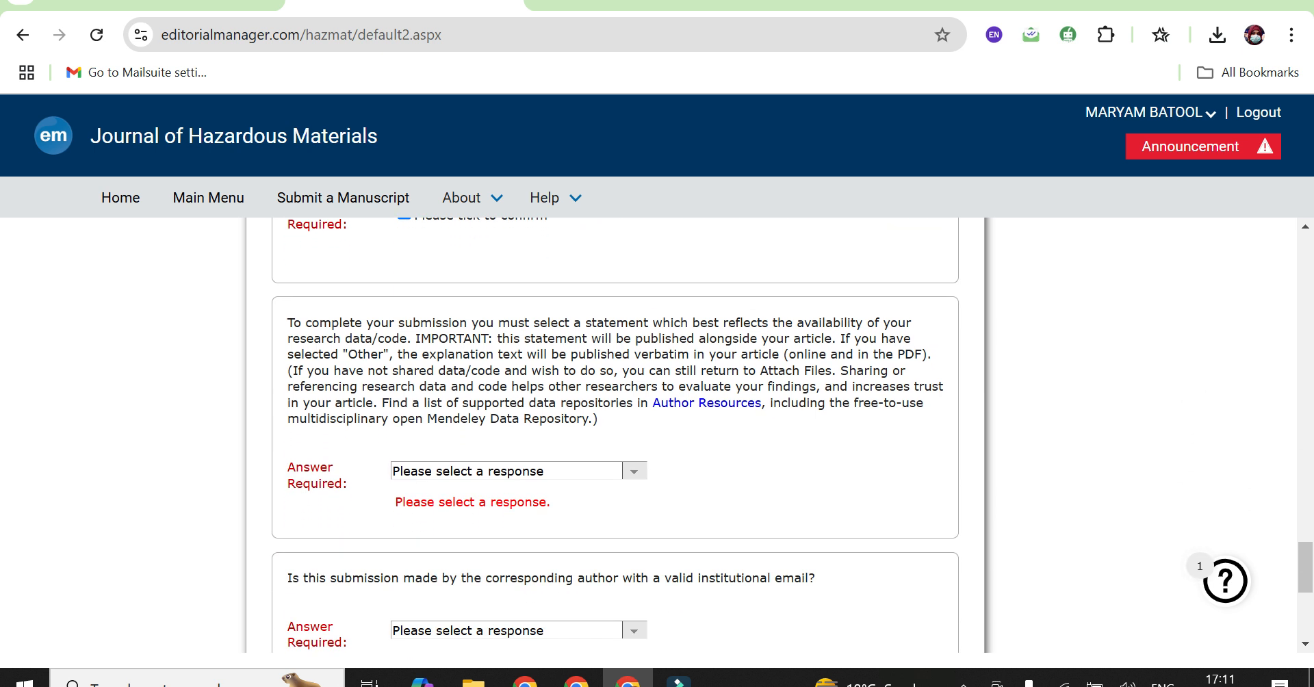
pyautogui.scroll(-1, 615, 438)
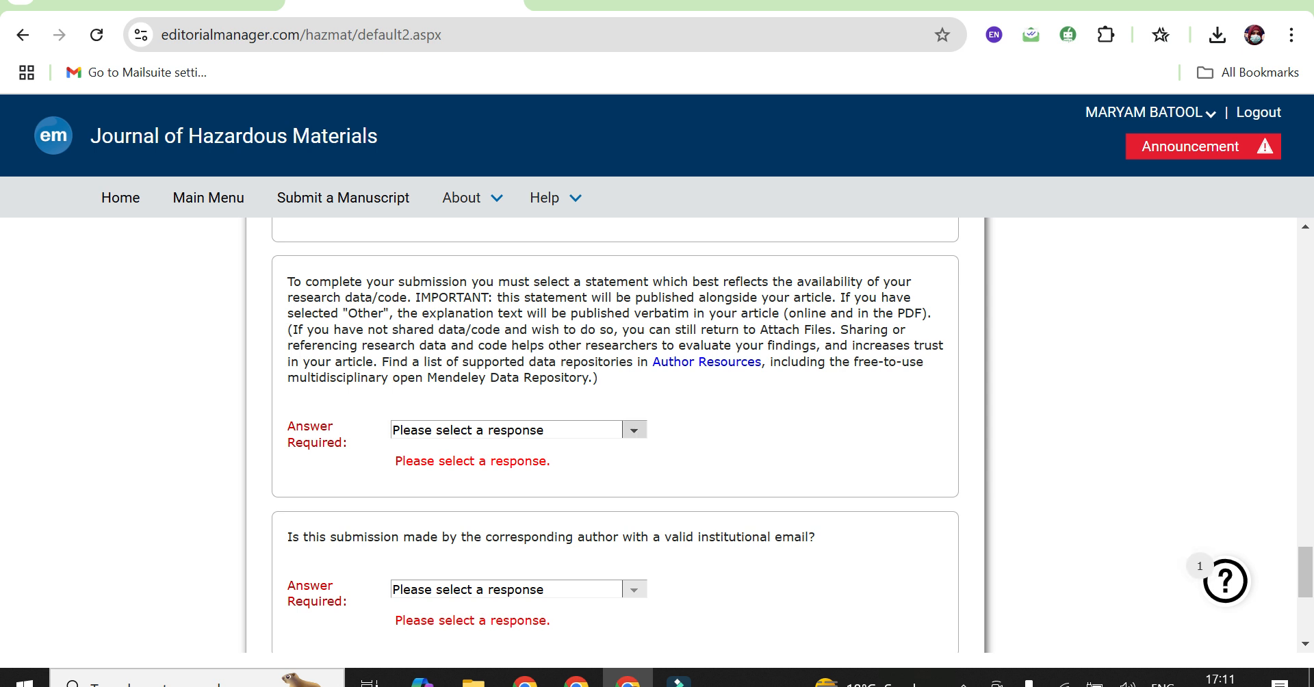
pyautogui.click(634, 430)
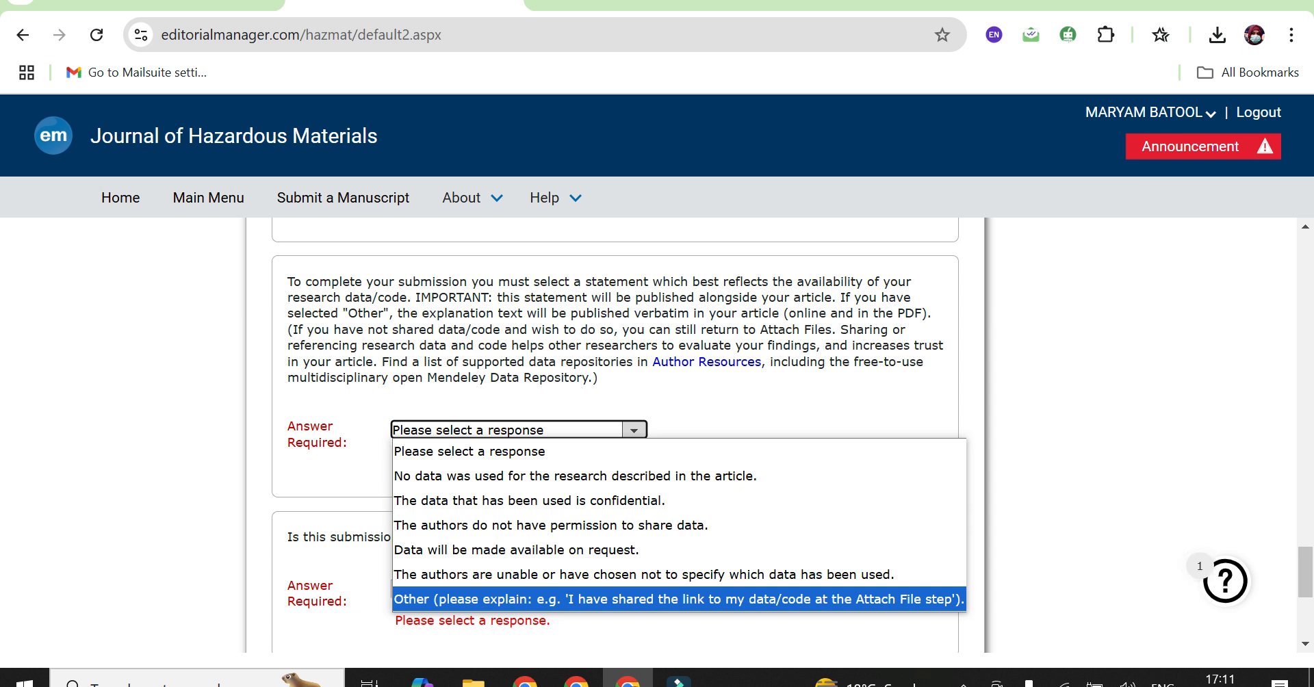
pyautogui.press('Return')
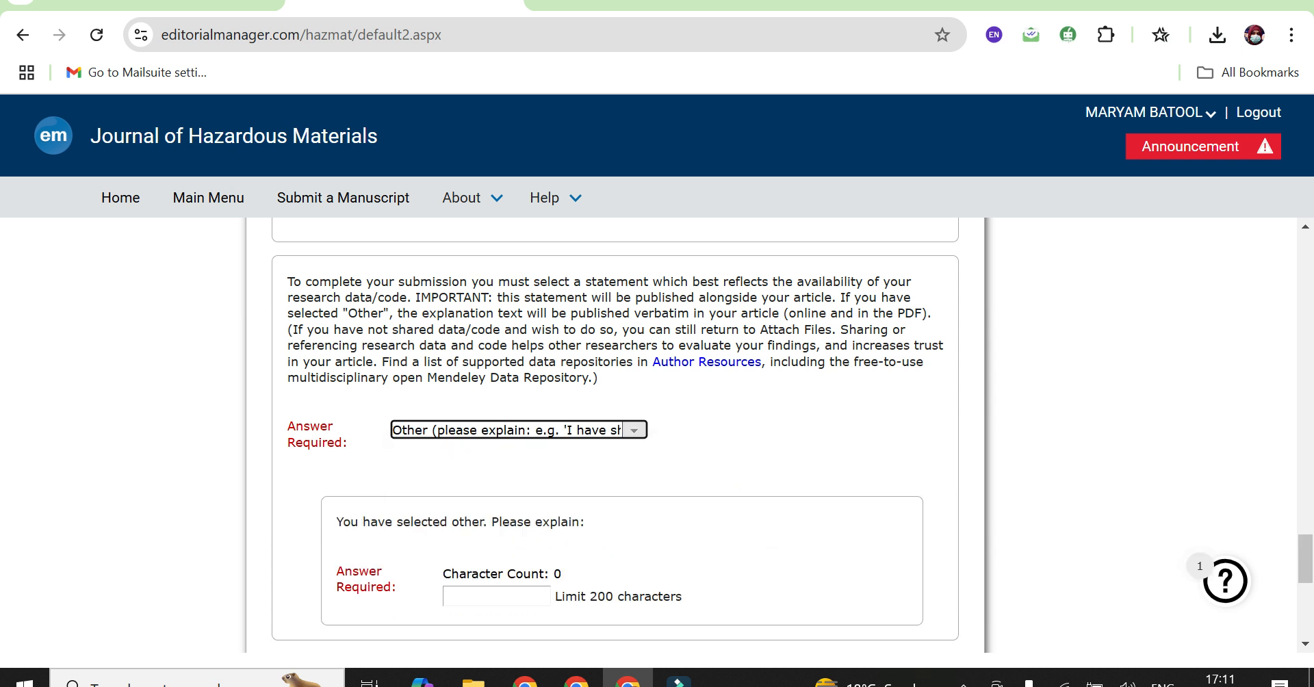
# - Explain the data availability as "Data about study has already been added in main paper file and its associated supplementary file", correcting the spelling of supplementary
pyautogui.click(496, 596)
pyautogui.write('Daa')
pyautogui.press('BackSpace')
pyautogui.write('ta about ')
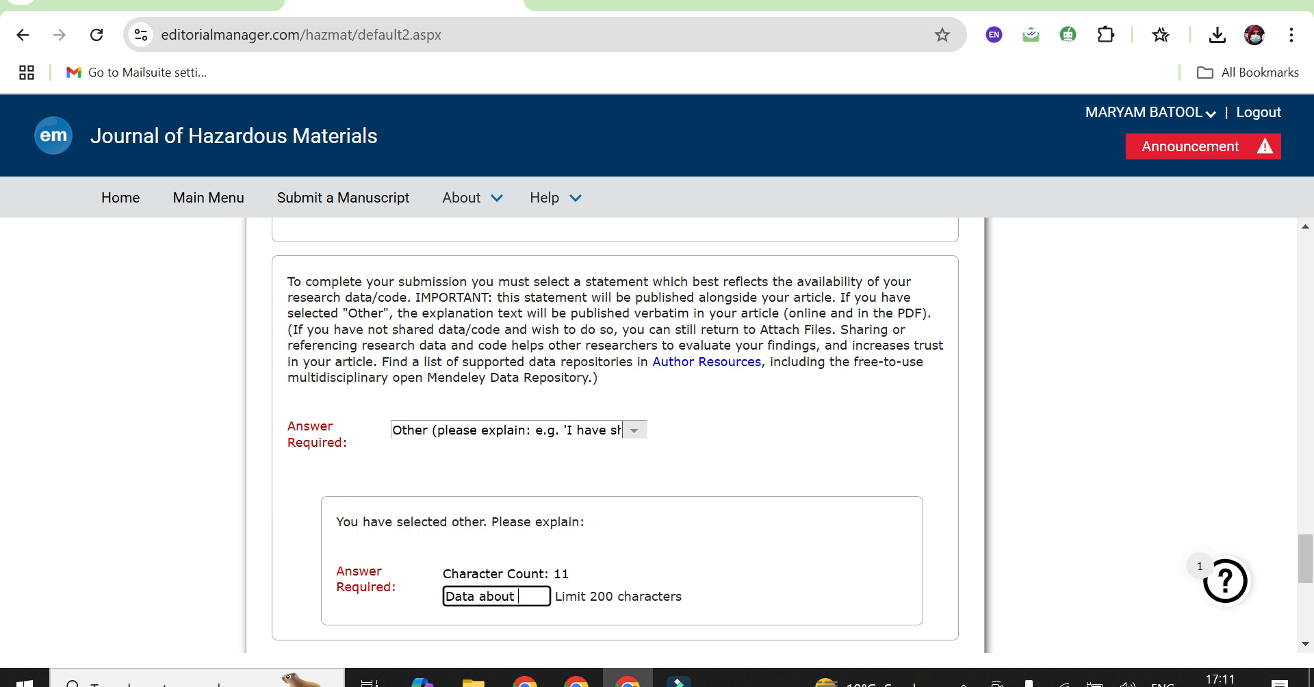
pyautogui.write('study has already been add')
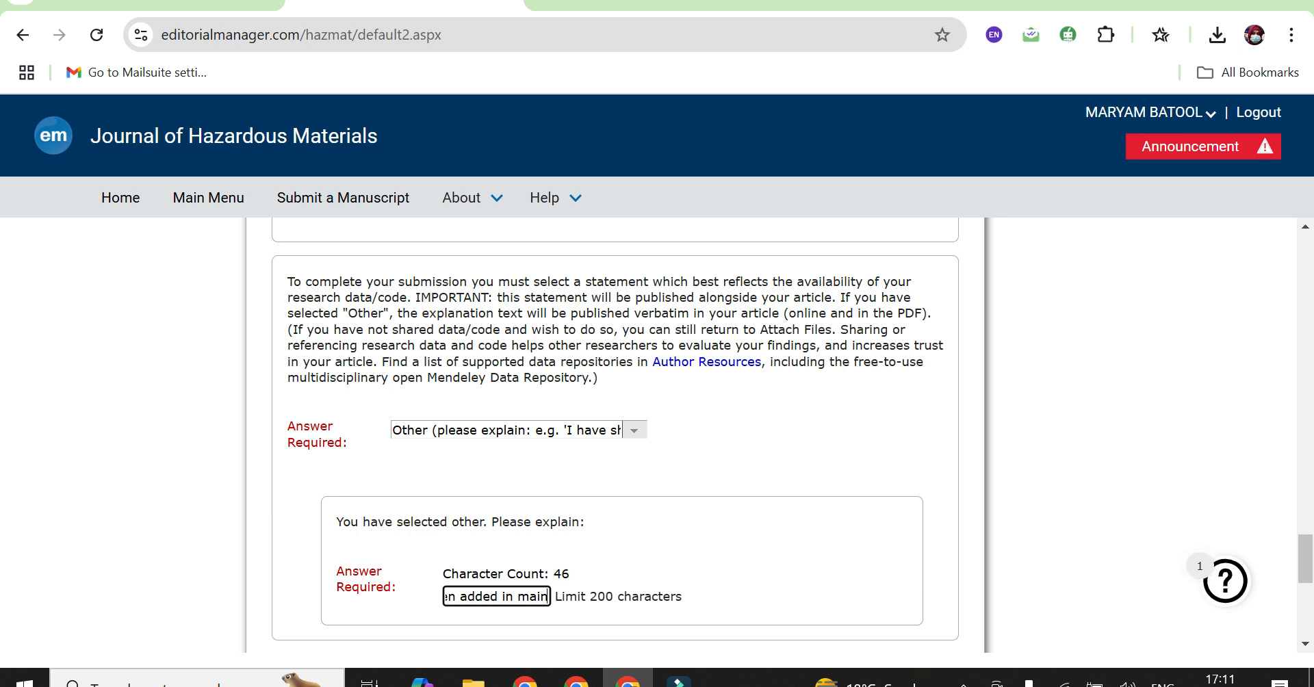
pyautogui.write('le and its as')
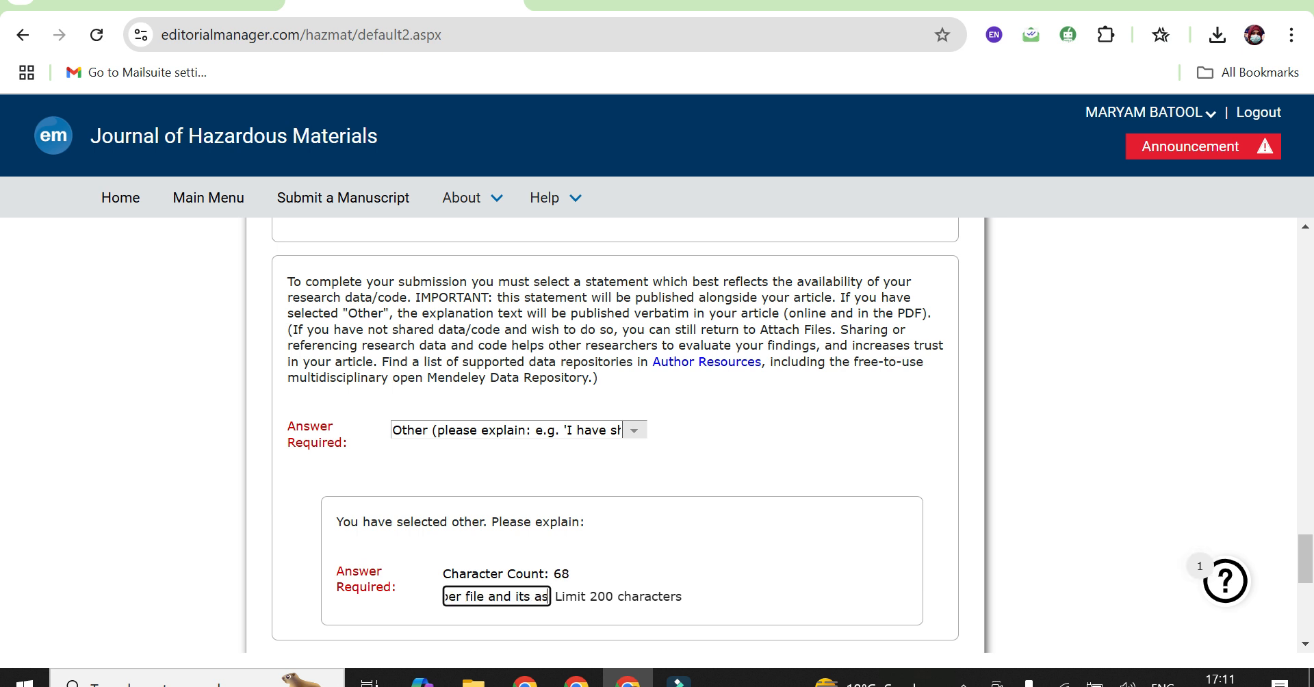
pyautogui.write('sociated suppl')
pyautogui.write('mentary file')
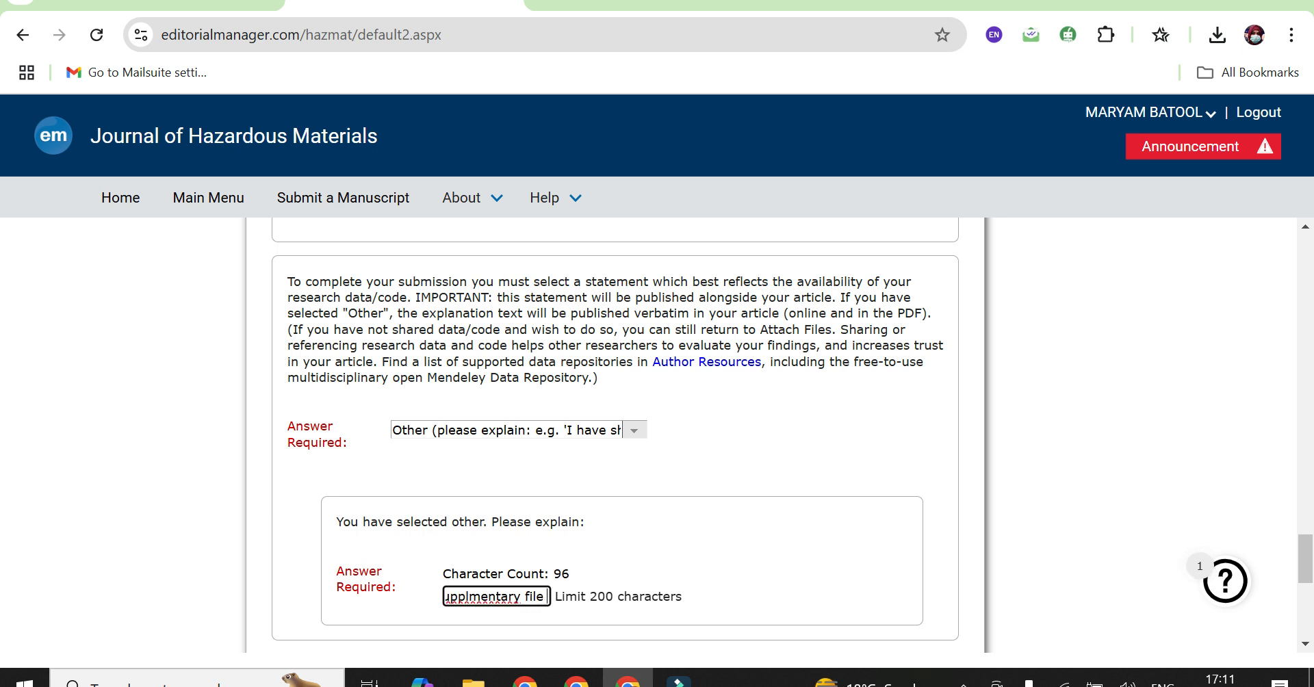
pyautogui.rightClick(491, 597)
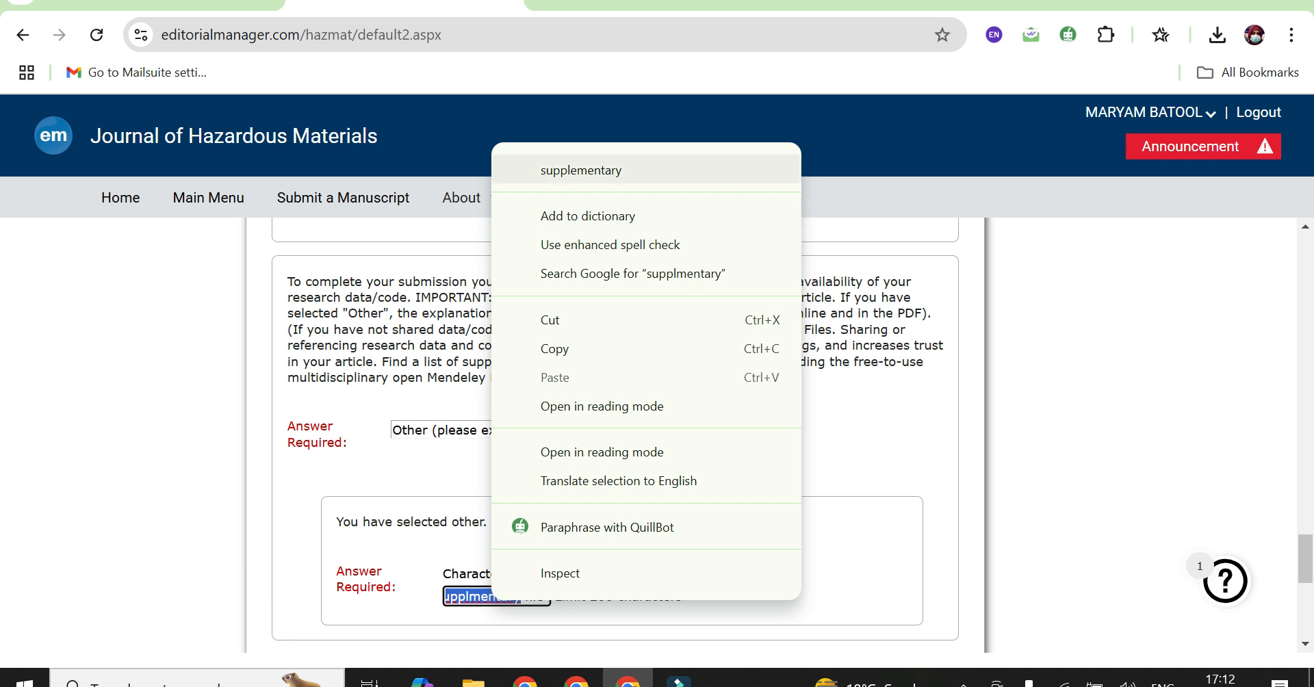
pyautogui.click(581, 170)
pyautogui.click(736, 547)
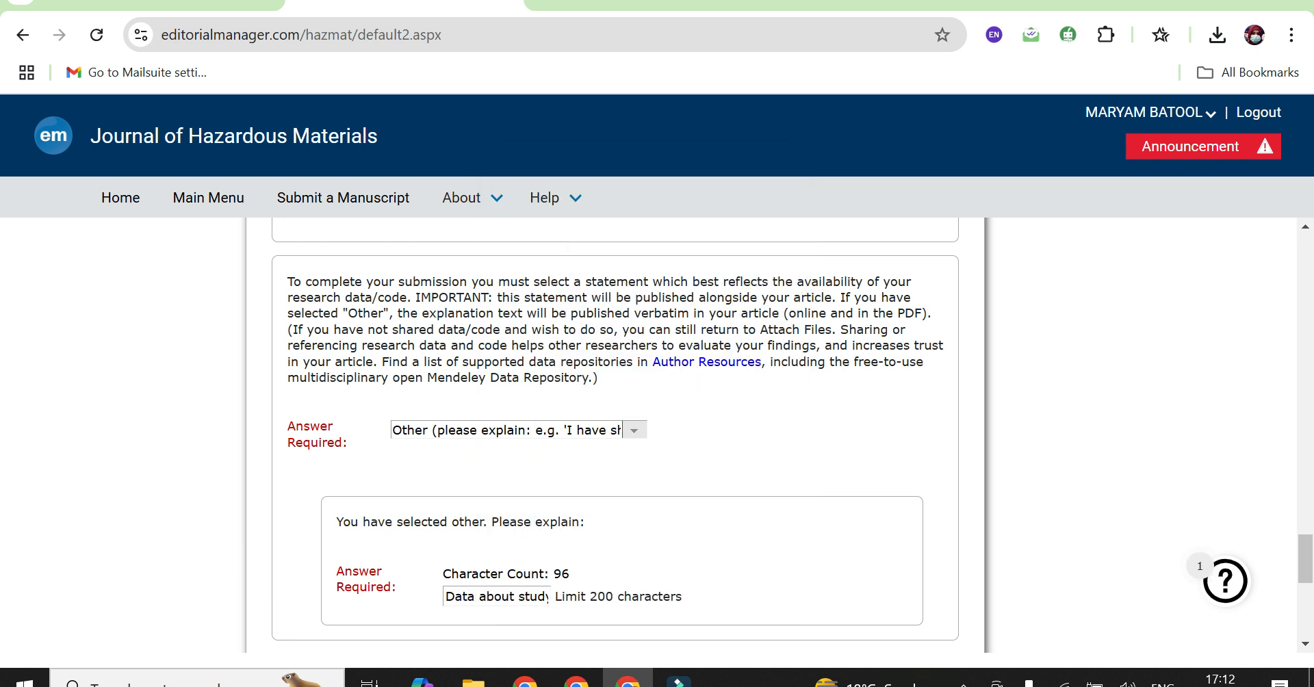
pyautogui.click(634, 430)
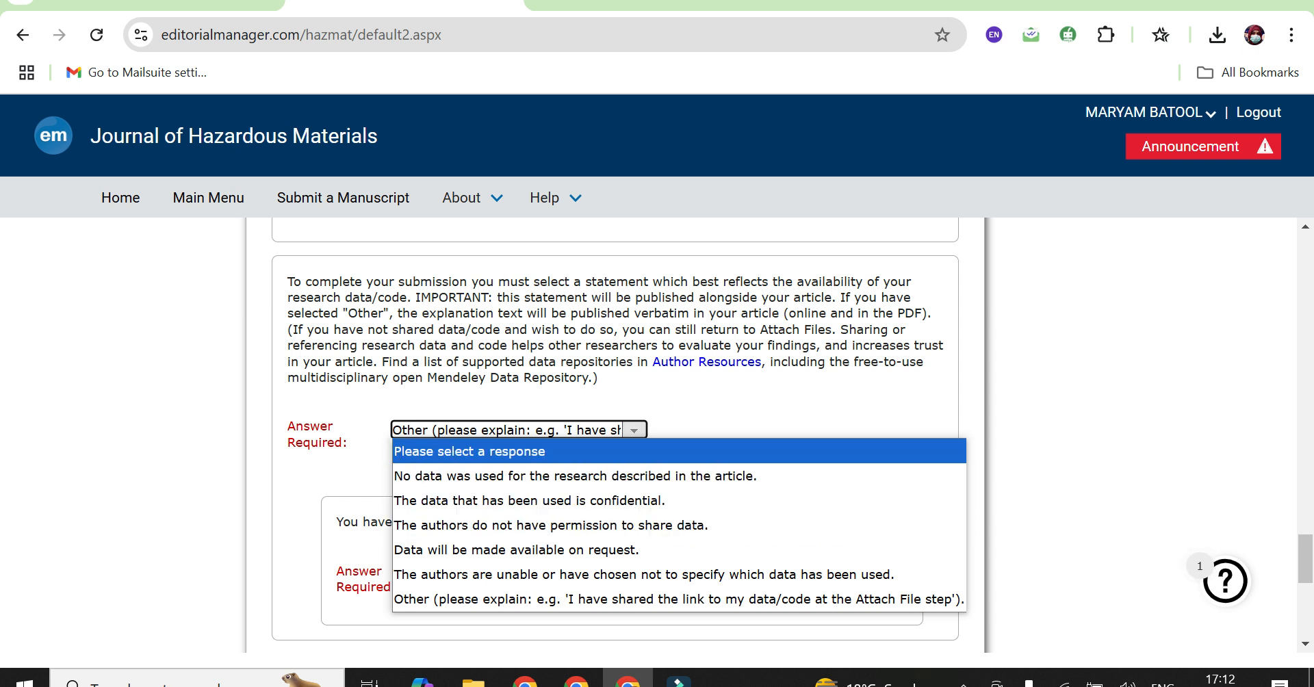
pyautogui.press('Escape')
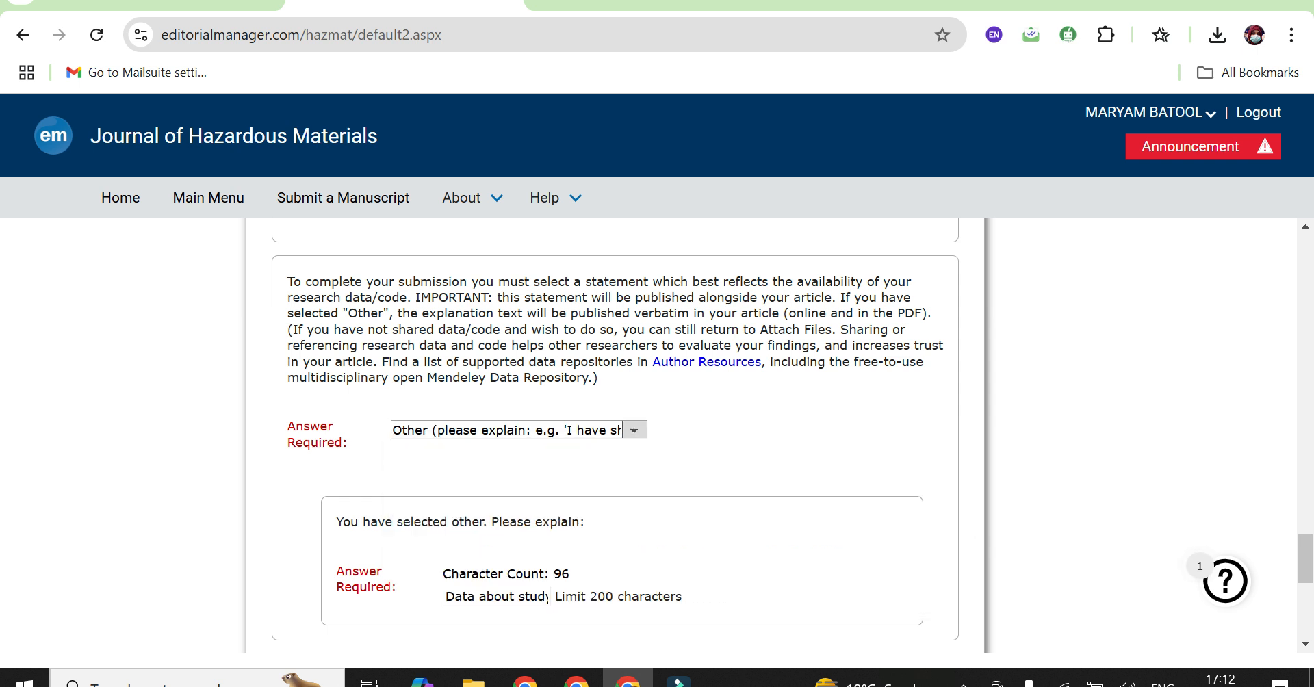
# - Answer Yes to whether the submission is made by the corresponding author with a valid institutional email
pyautogui.scroll(-2, 616, 438)
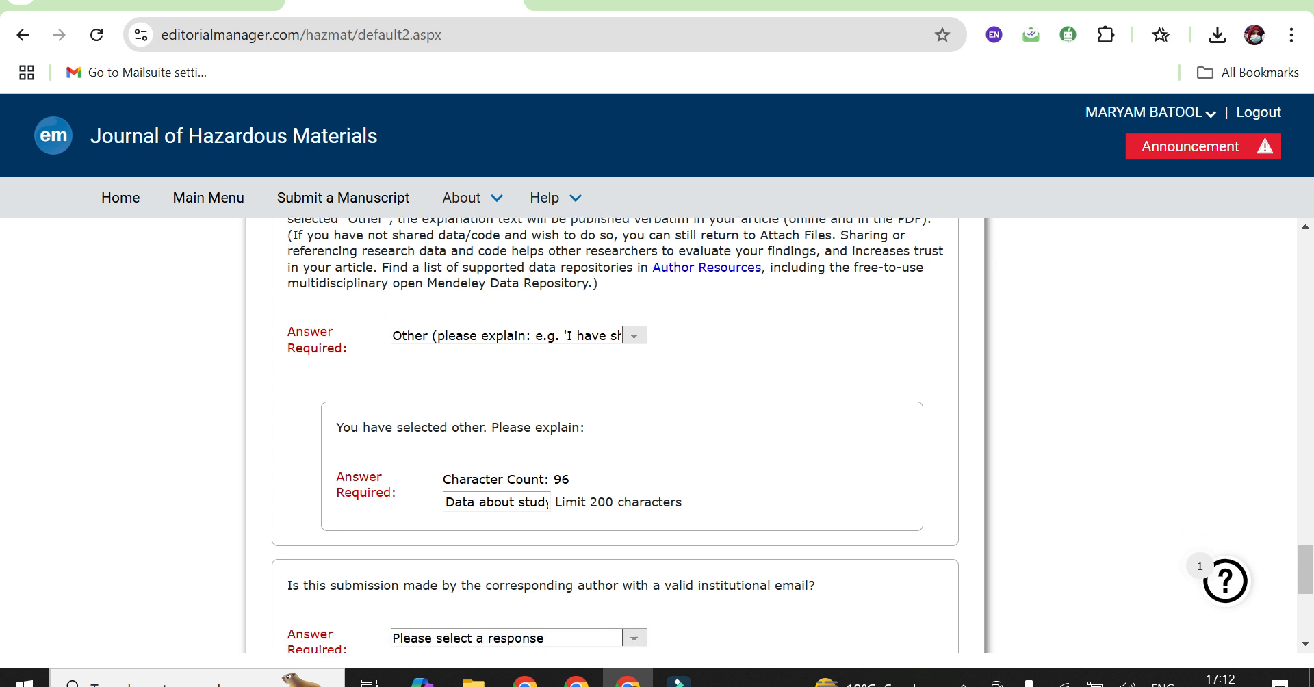
pyautogui.scroll(-1, 616, 438)
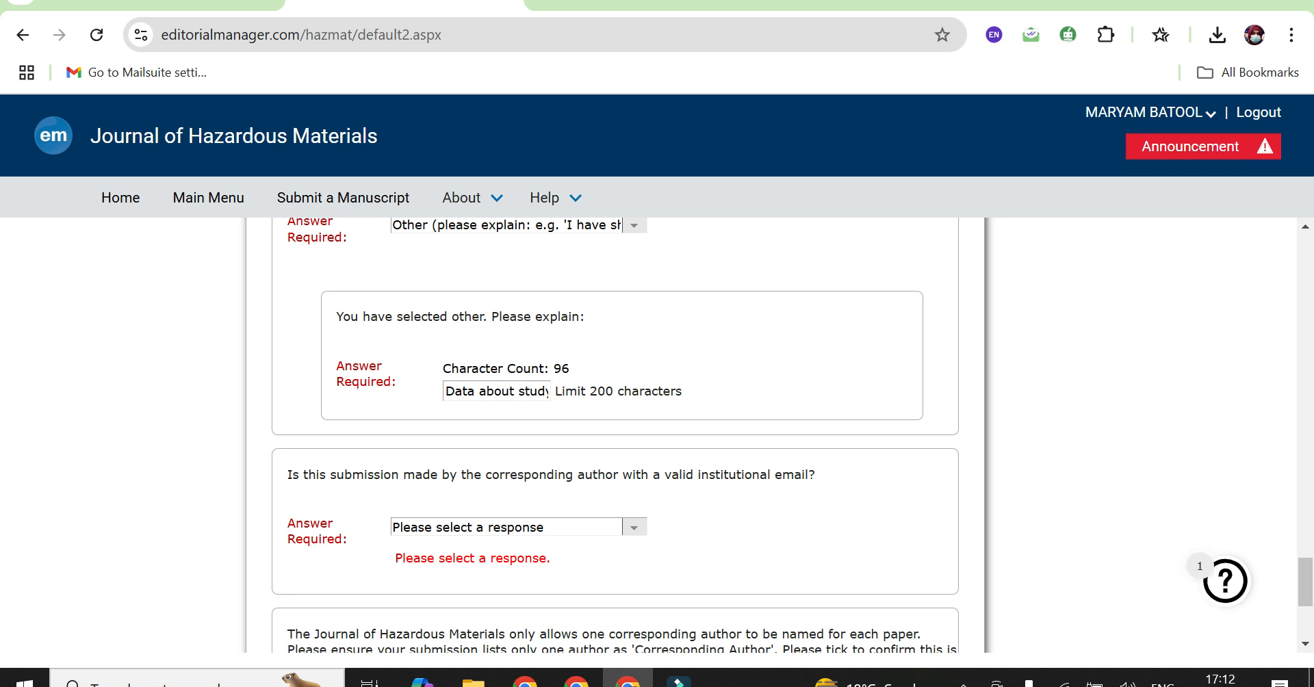
pyautogui.scroll(-3, 616, 438)
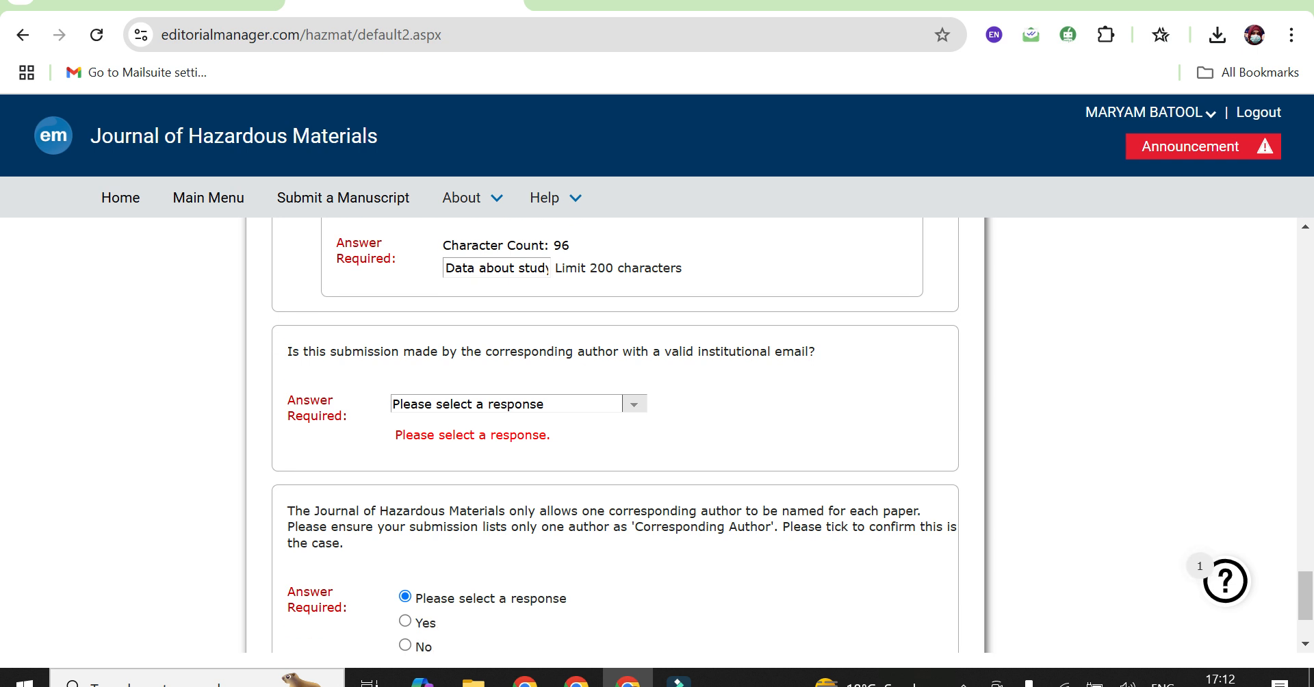
pyautogui.moveTo(482, 351); pyautogui.dragTo(808, 351)
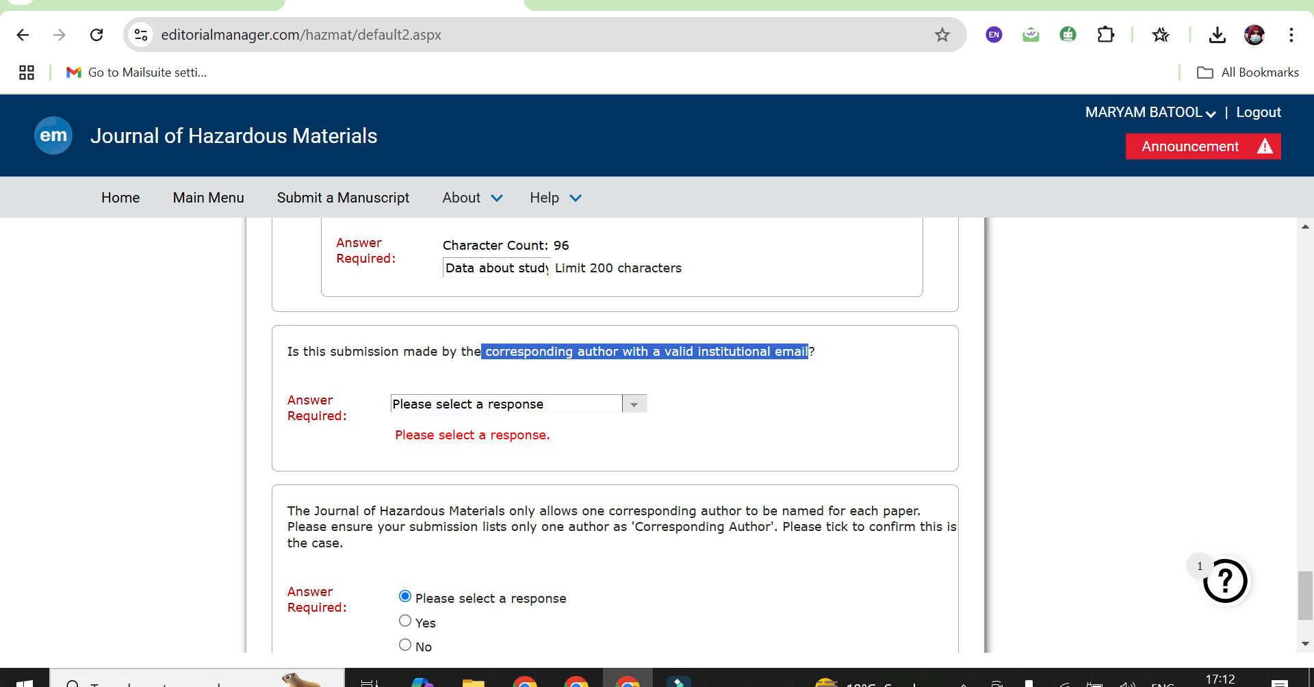
pyautogui.click(808, 351)
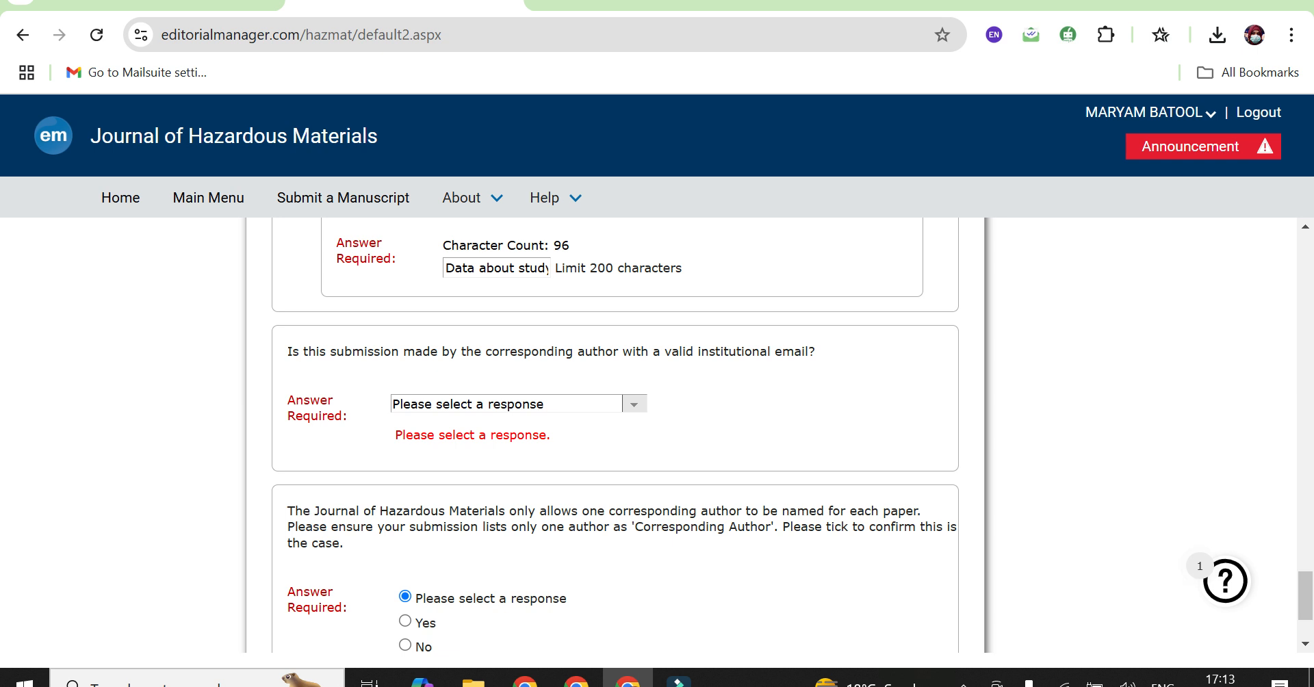
pyautogui.click(633, 403)
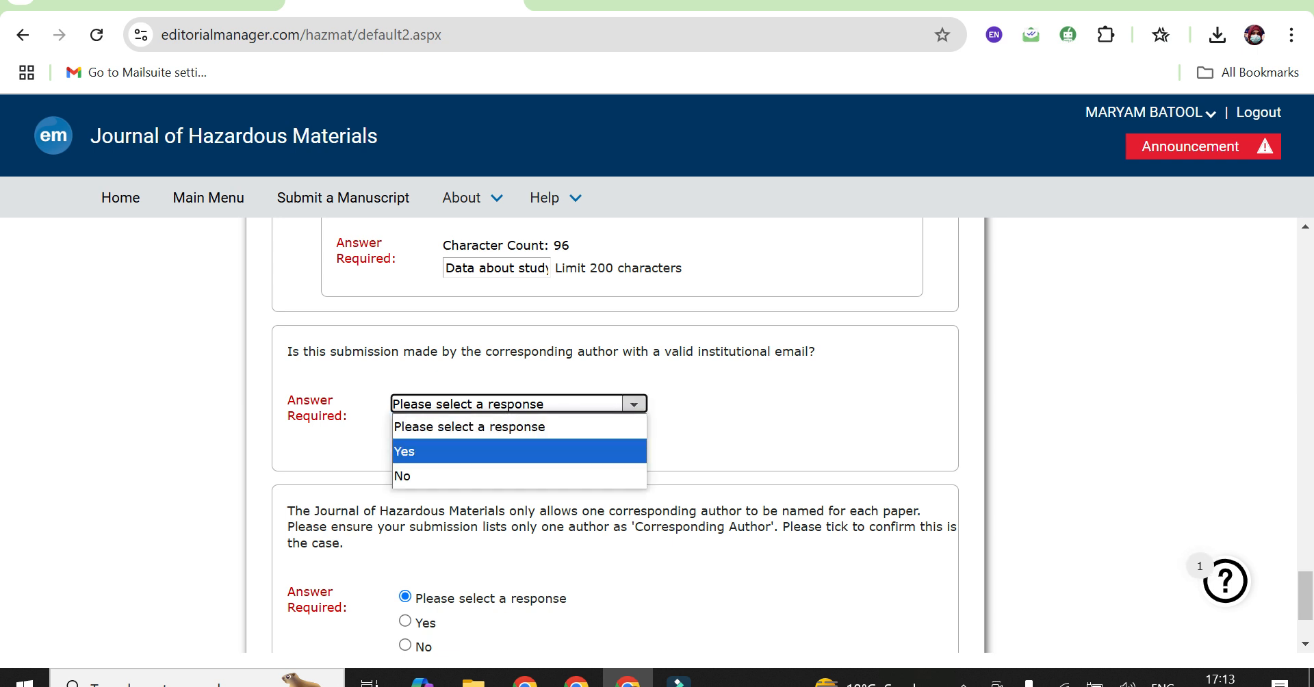
pyautogui.click(520, 450)
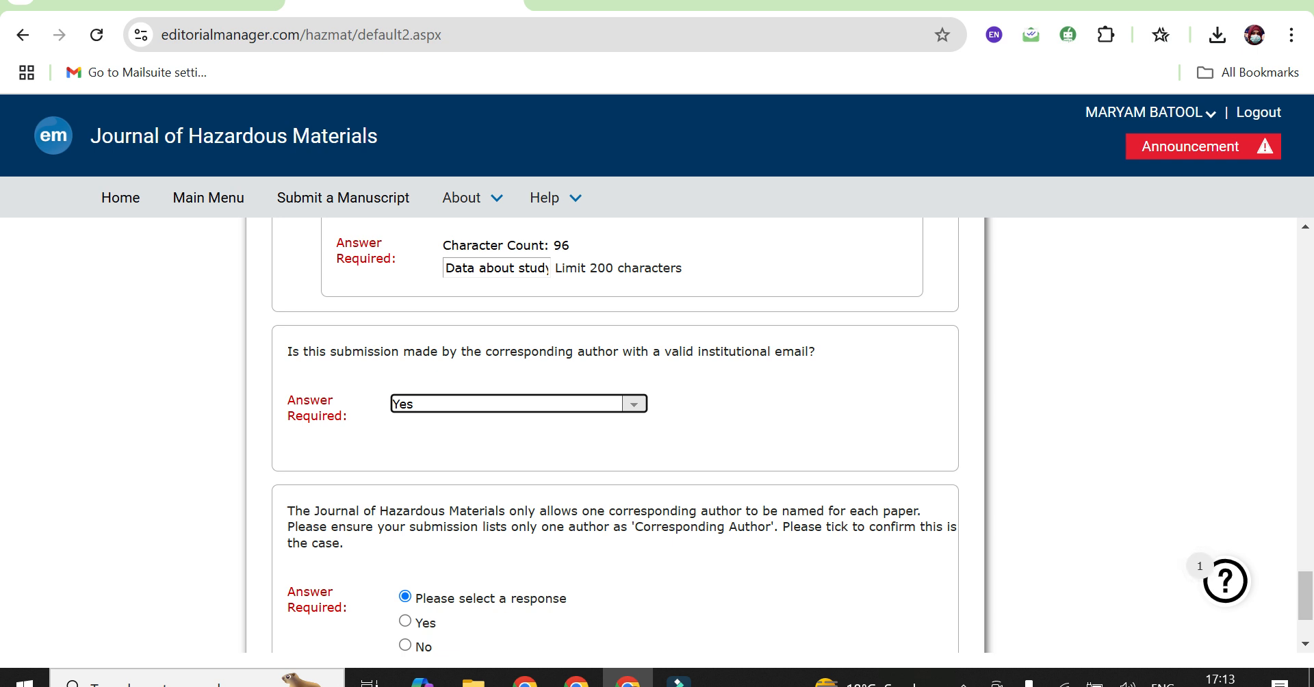
# - Answer Yes to confirm that only one corresponding author is listed, and proceed to the Comments section
pyautogui.scroll(-2, 616, 438)
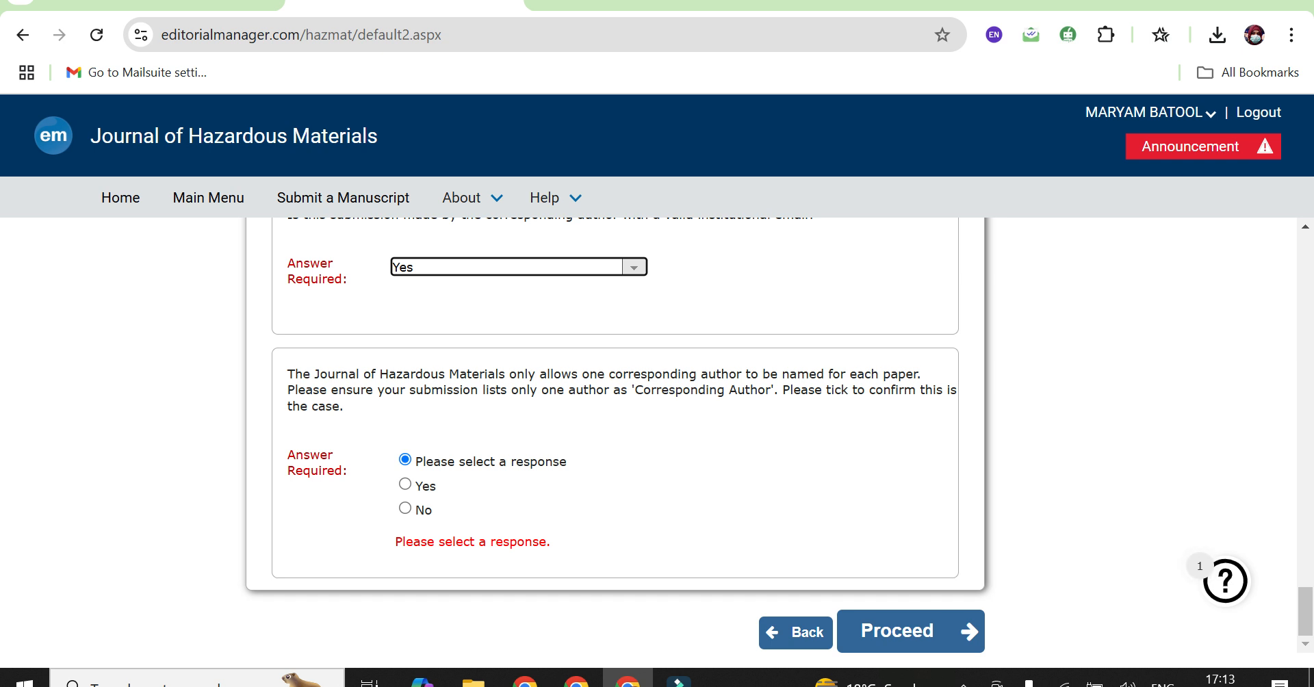
pyautogui.click(405, 483)
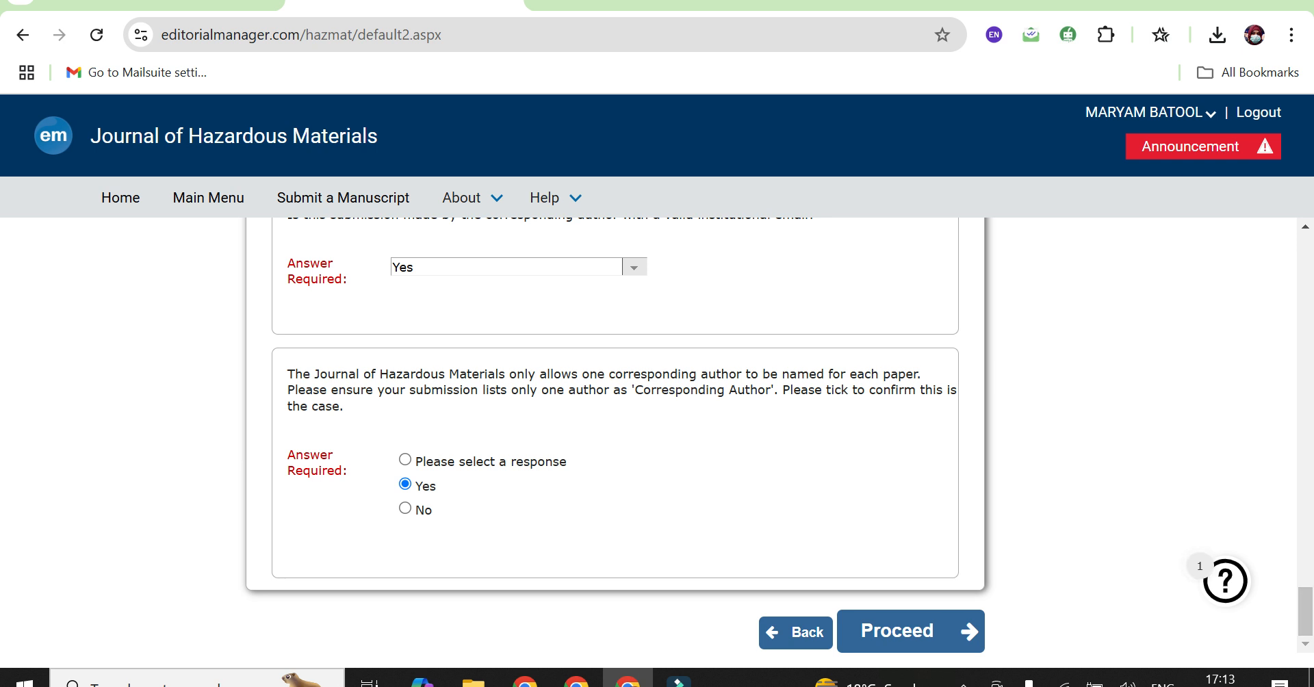
pyautogui.click(910, 630)
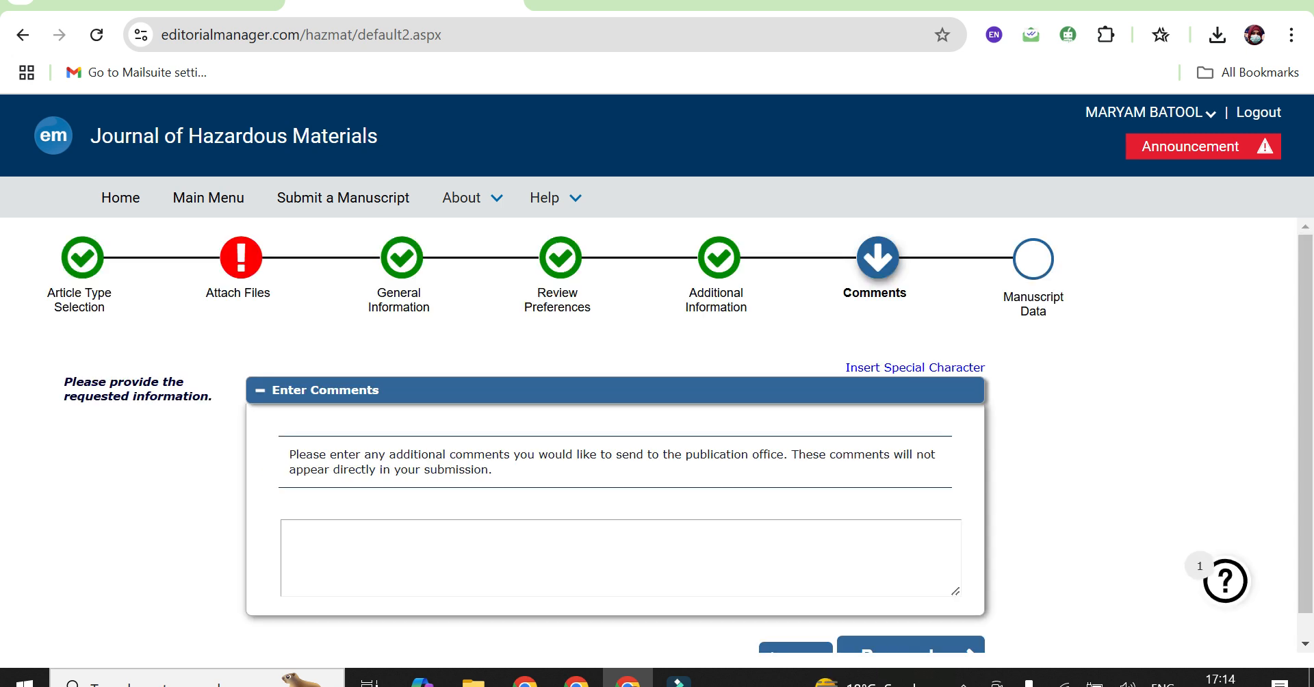
# - Leave the comments to the publication office empty and proceed to the Manuscript Data section
pyautogui.click(620, 558)
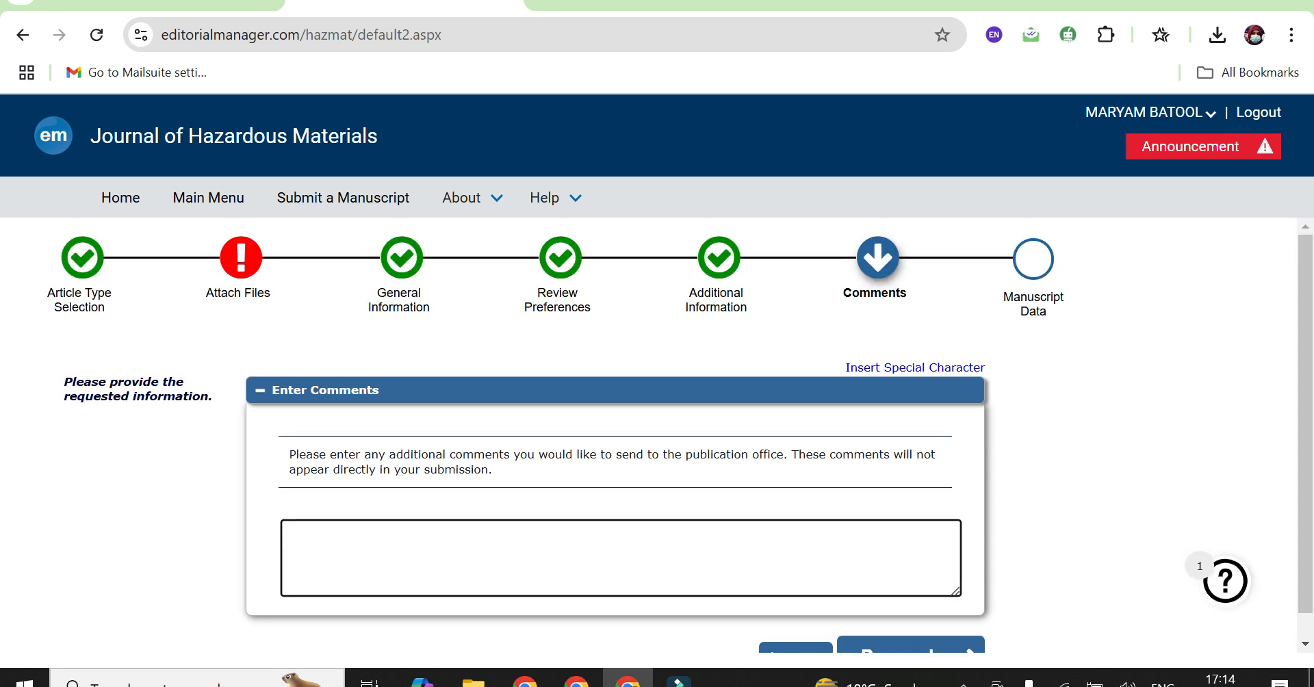
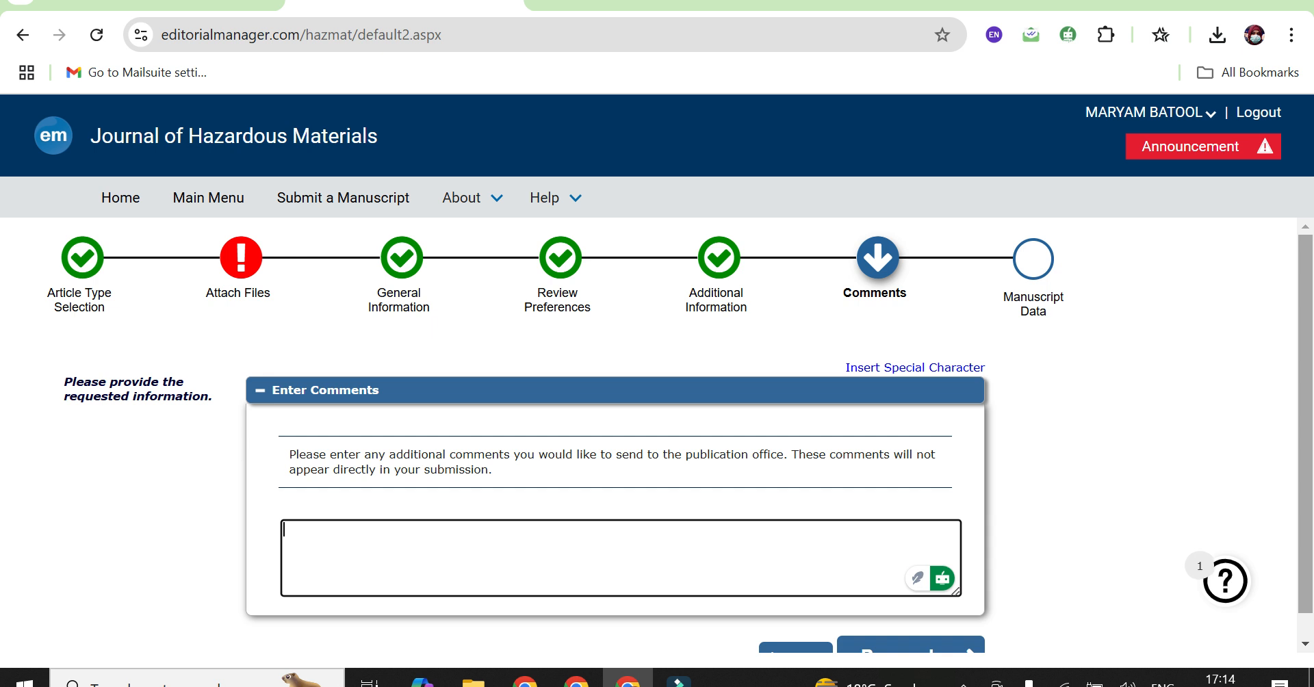
pyautogui.scroll(-1, 1305, 438)
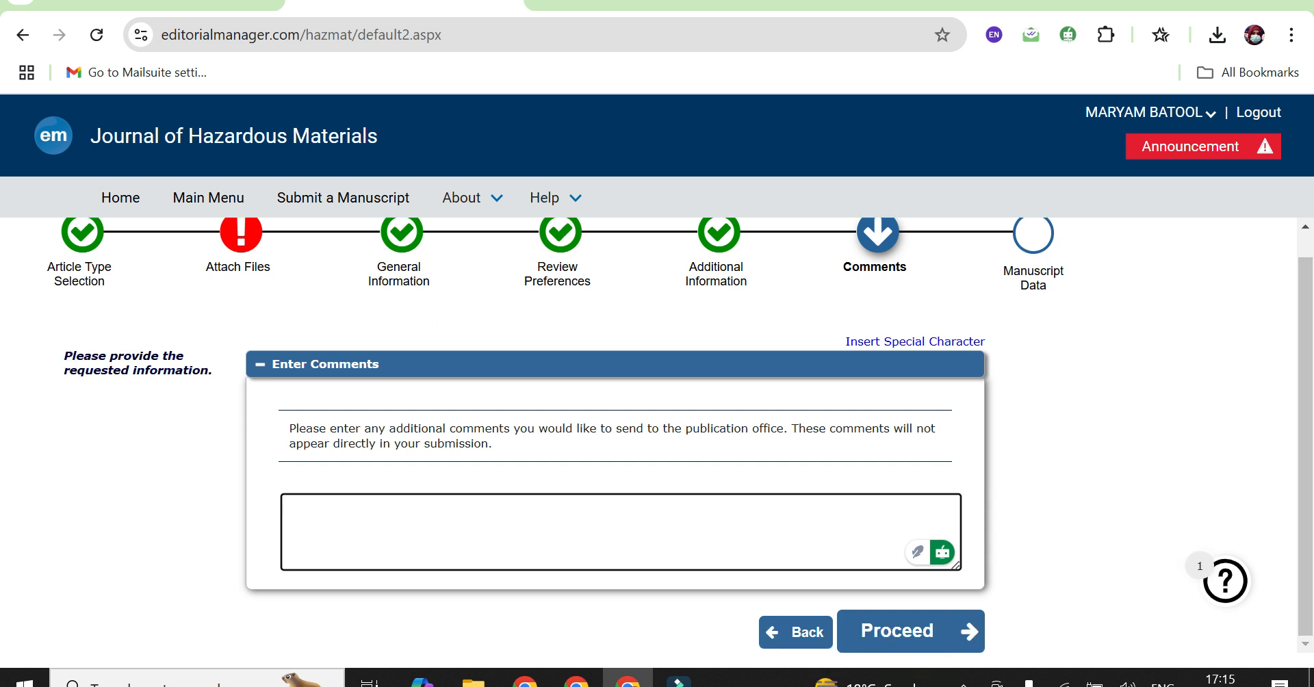
pyautogui.click(910, 631)
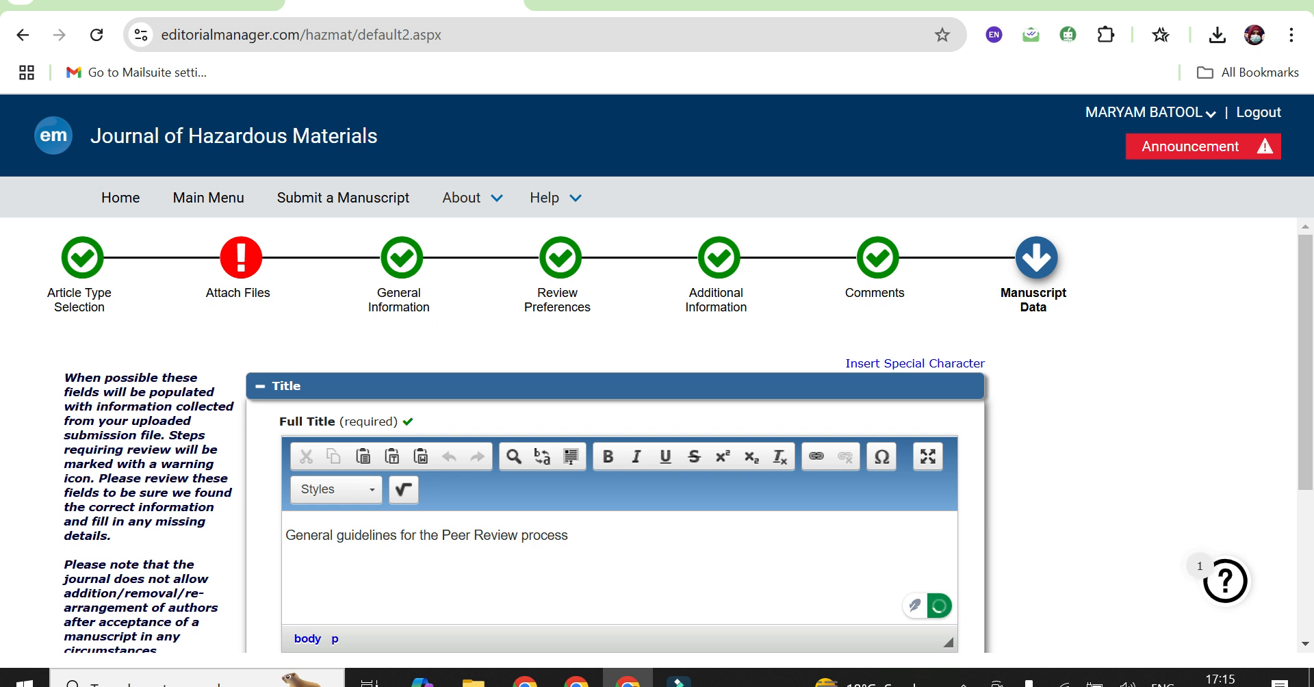
# - Review the manuscript's full title, keep it as entered, and proceed to the Abstract section
pyautogui.hotkey('ctrl', 'a')
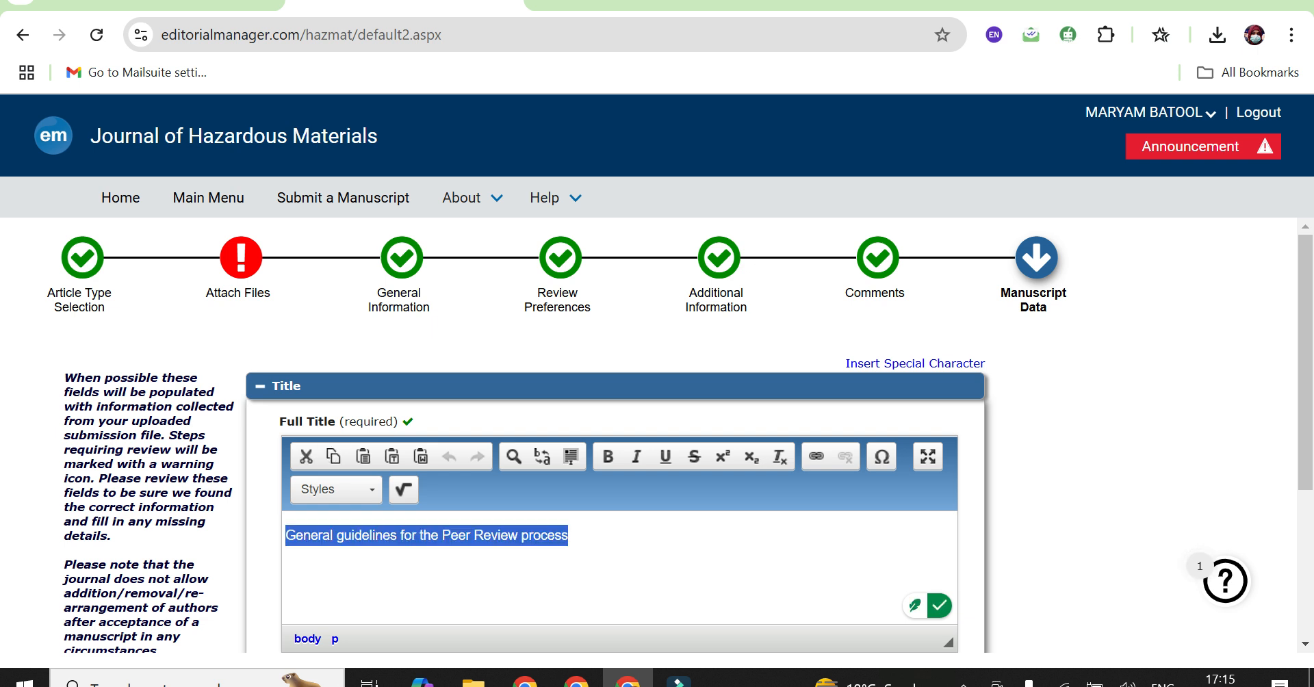
pyautogui.click(1122, 478)
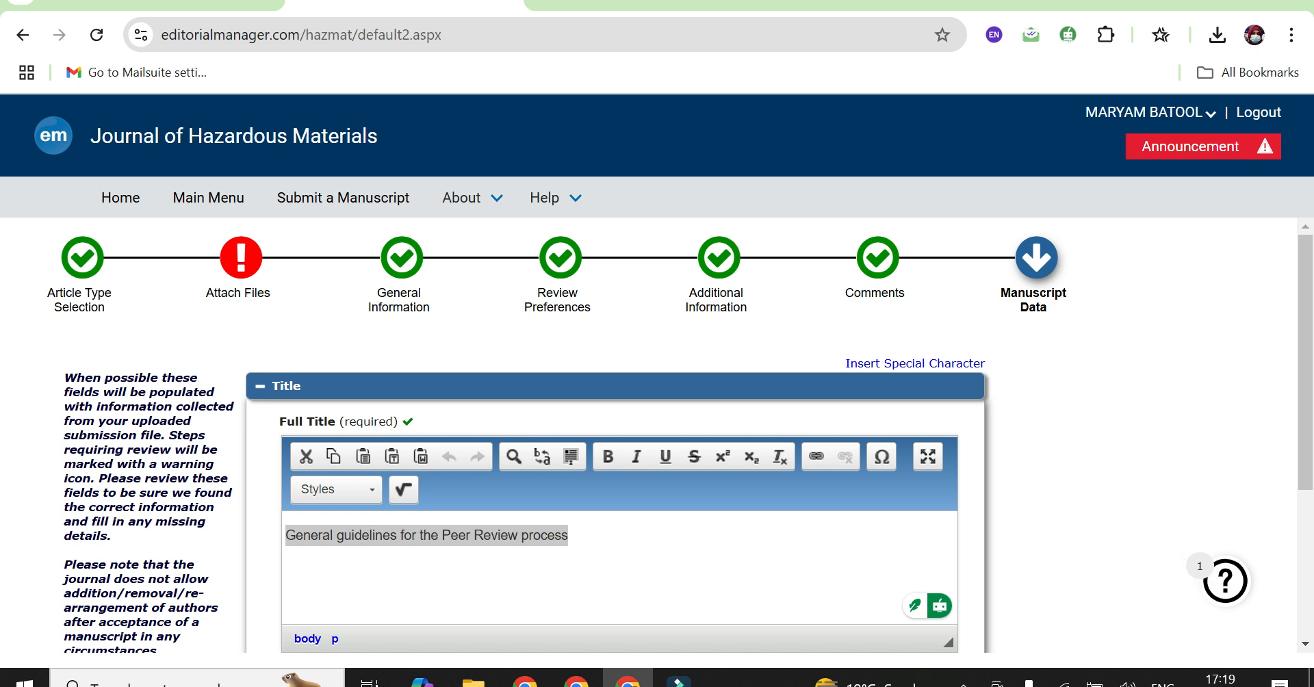
pyautogui.click(569, 536)
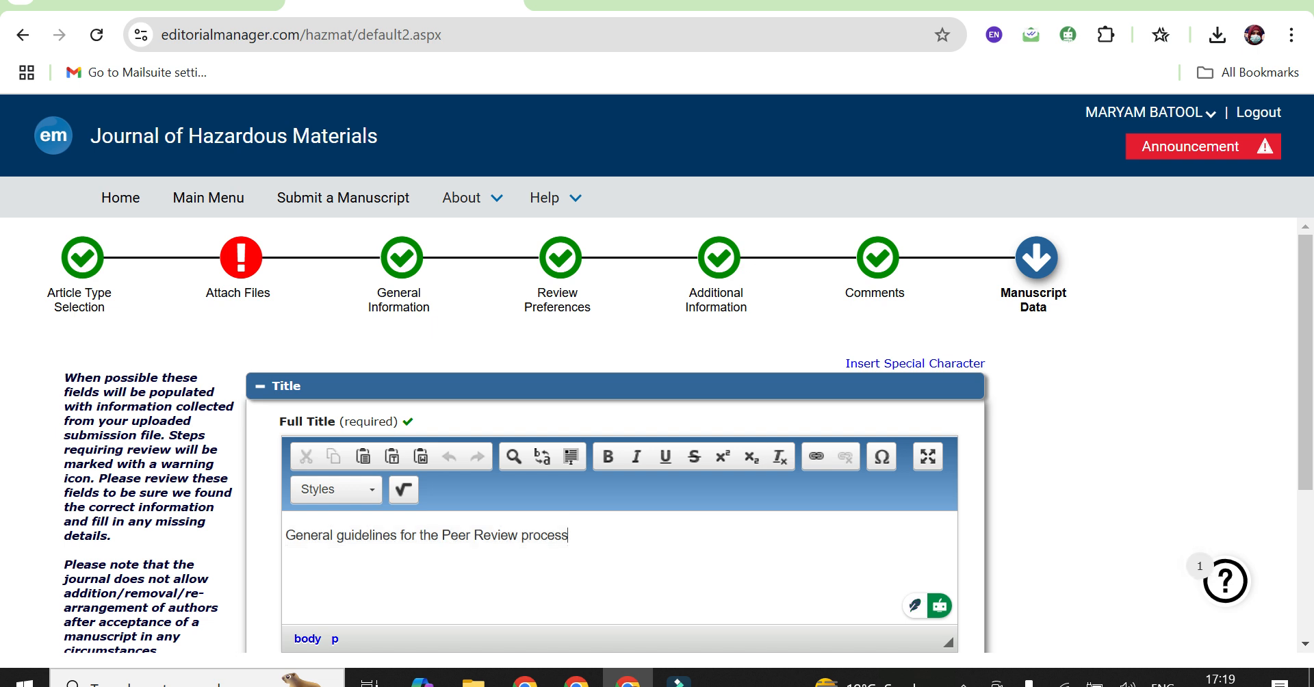
pyautogui.scroll(-3, 657, 438)
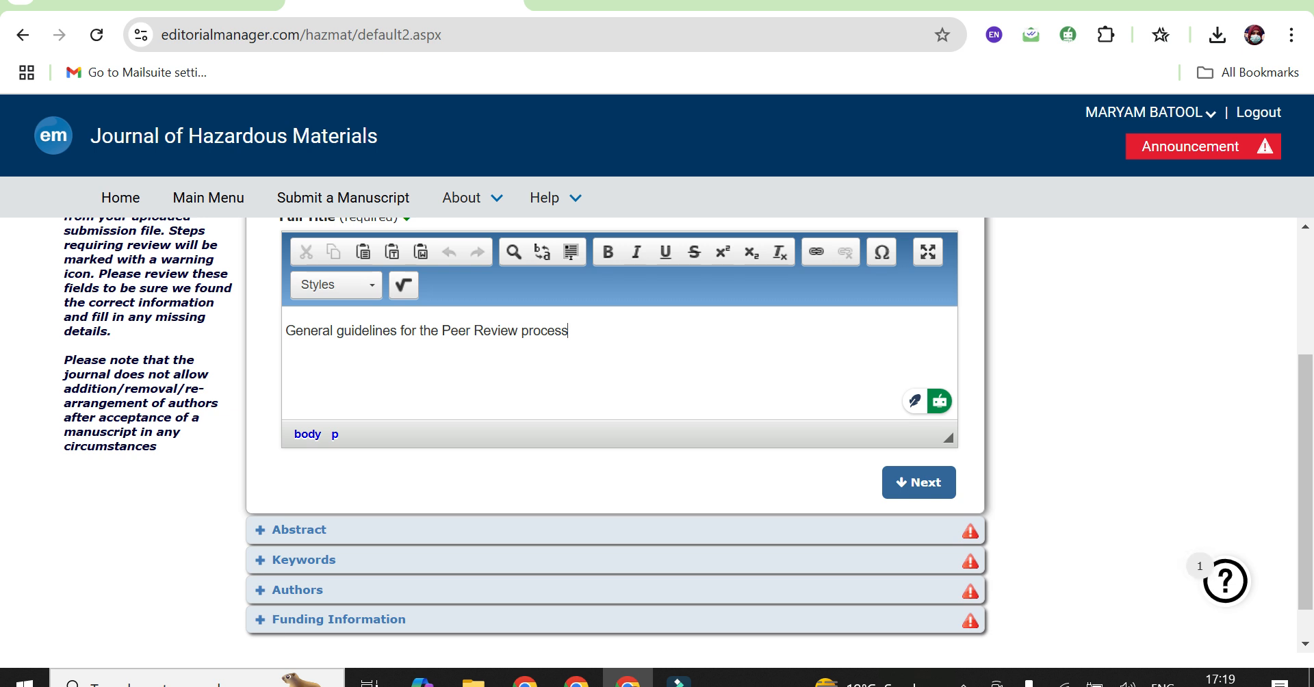
pyautogui.click(919, 483)
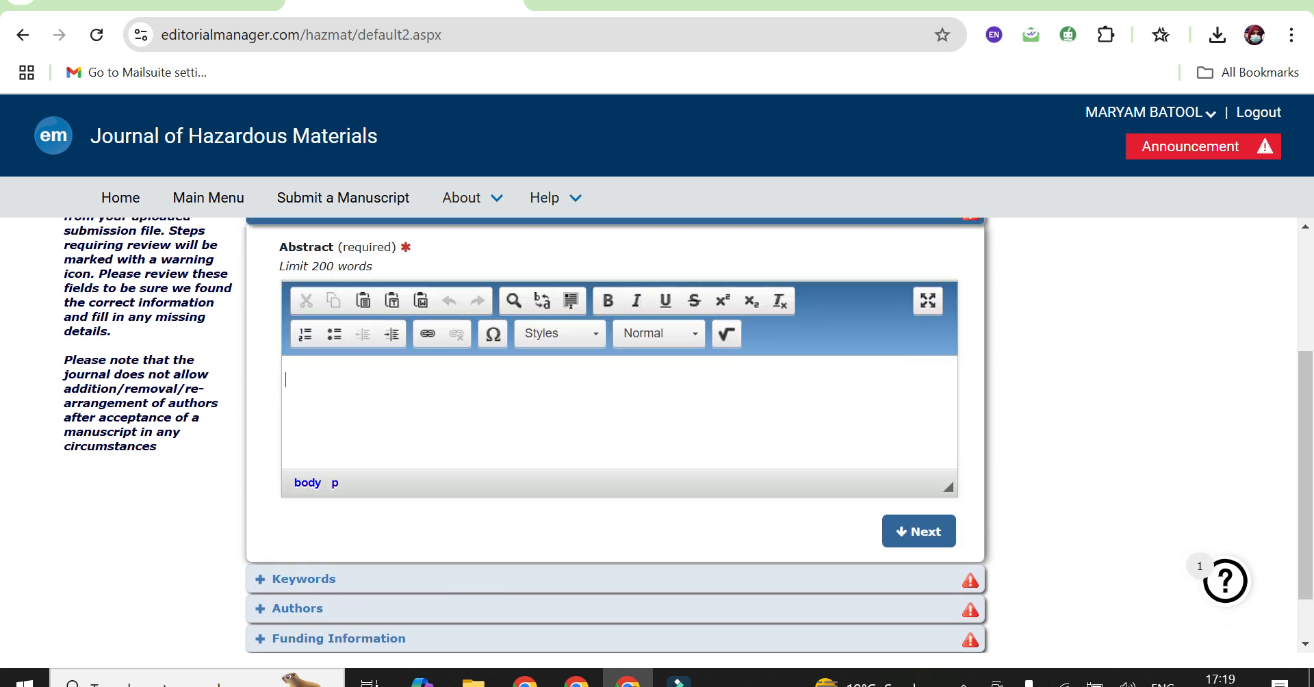
# - Check the abstract's word limit, leave the abstract empty, and proceed to the Keywords section
pyautogui.doubleClick(295, 266)
pyautogui.click(312, 267)
pyautogui.click(919, 532)
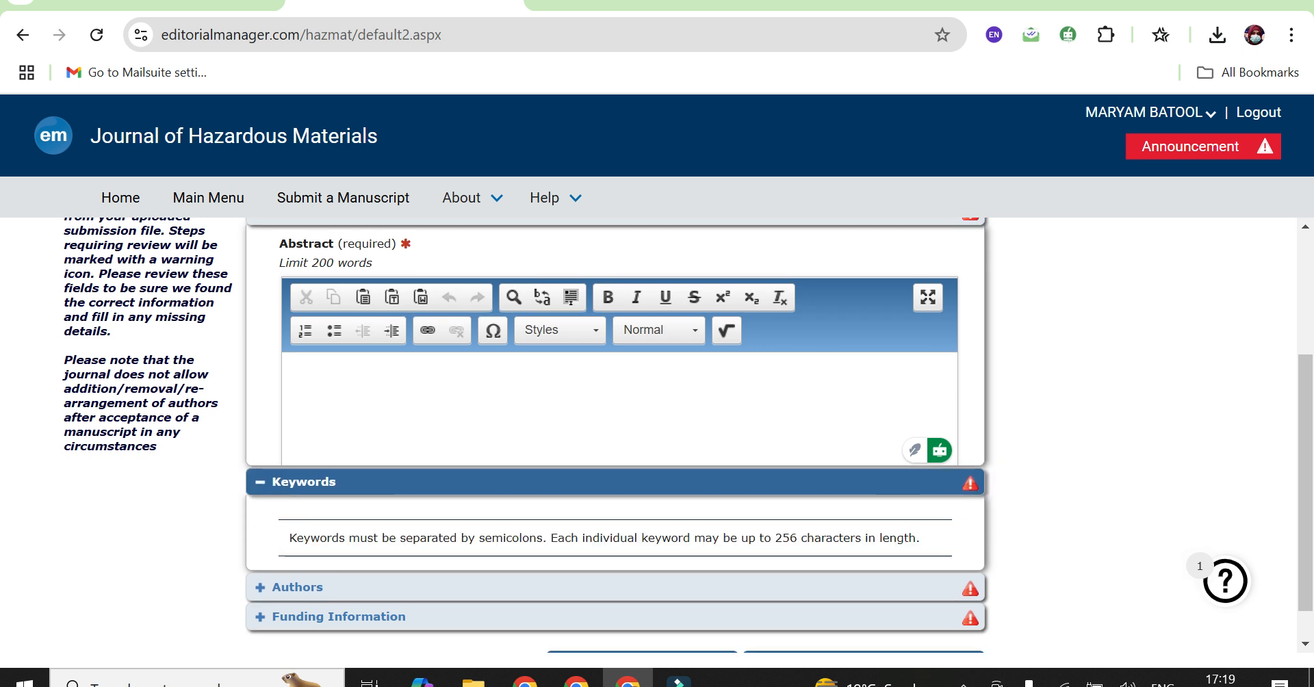
# - Enter the keywords "adsorption; dyes; composite; water treatment" and proceed to the Authors section
pyautogui.click(621, 432)
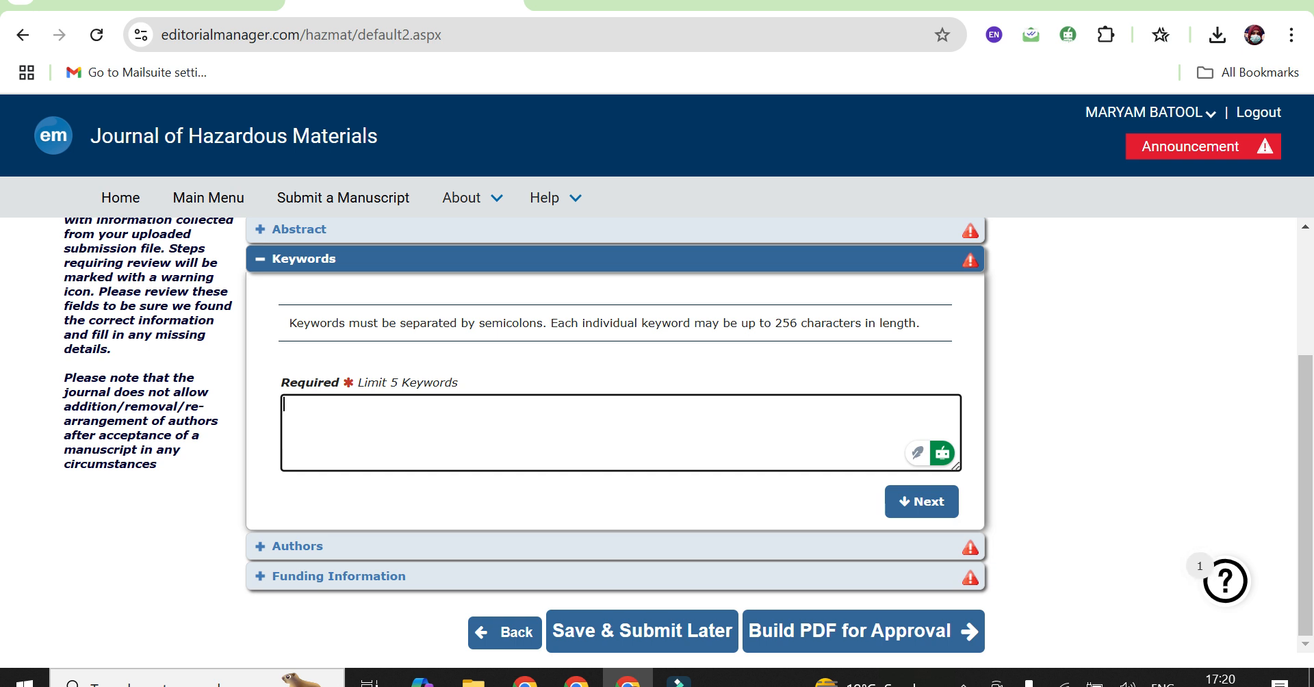
pyautogui.write('a')
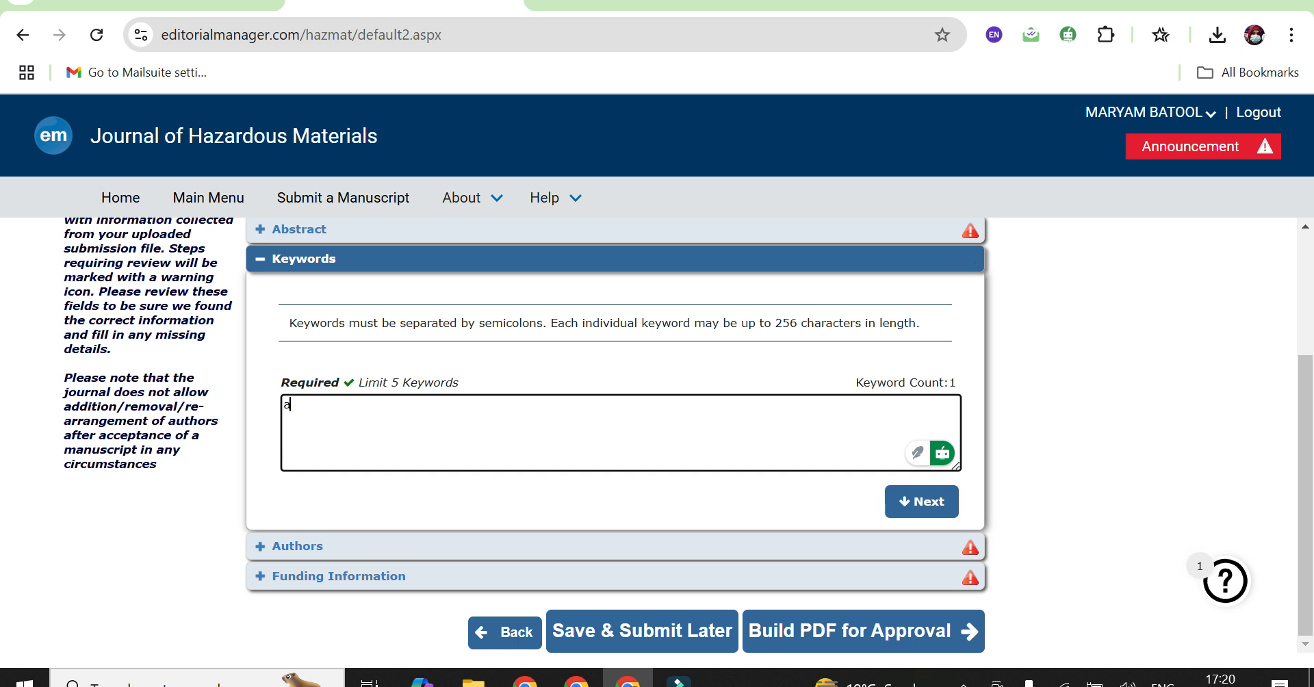
pyautogui.write('dsorption; dyes;')
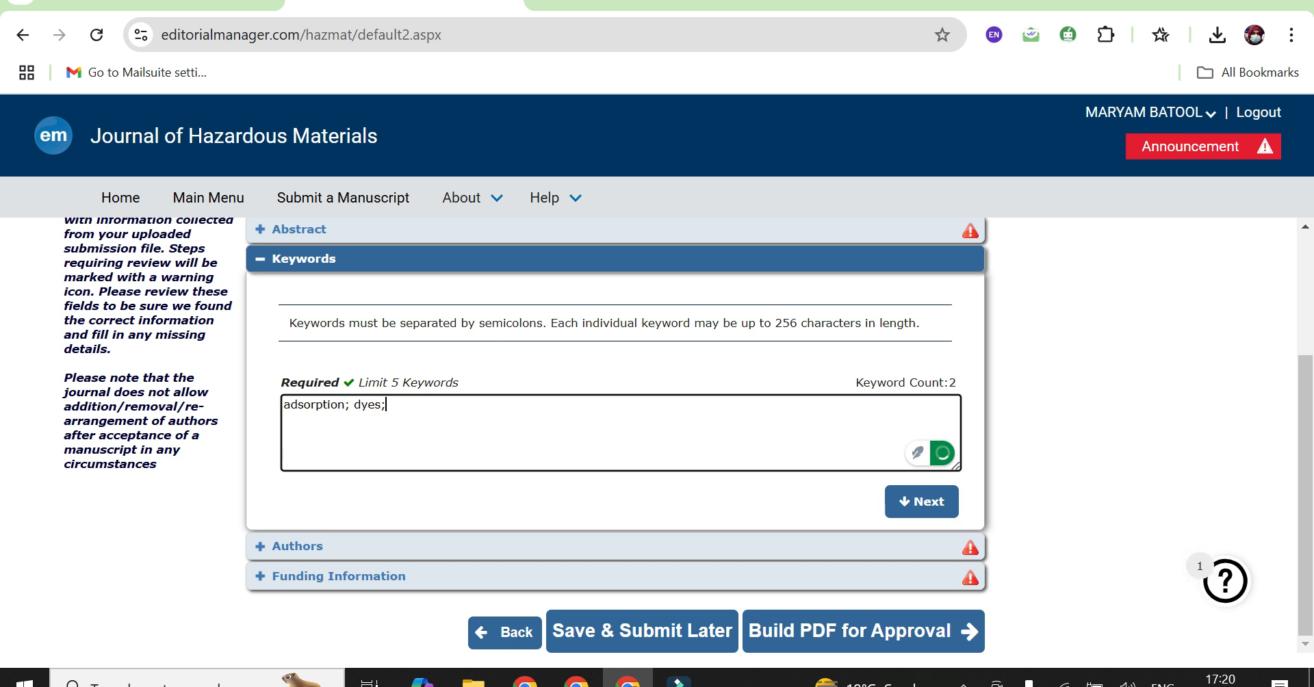
pyautogui.write(' composite ; water treatment')
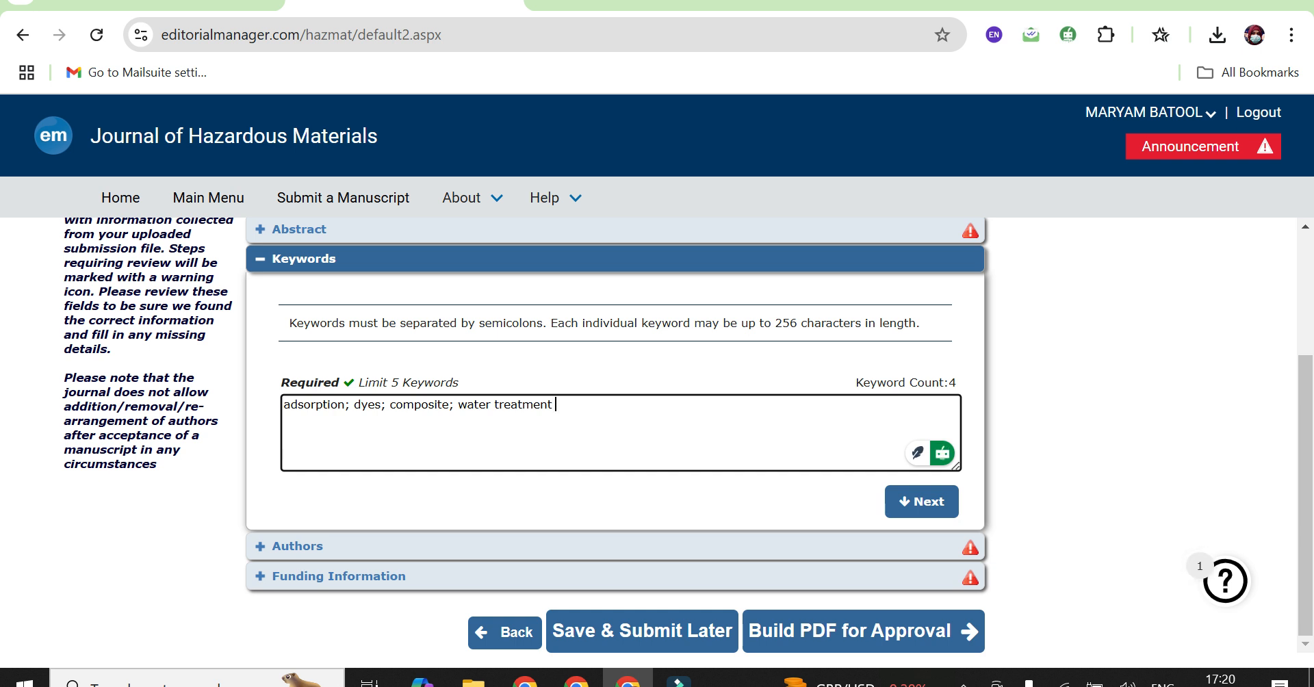
pyautogui.click(921, 501)
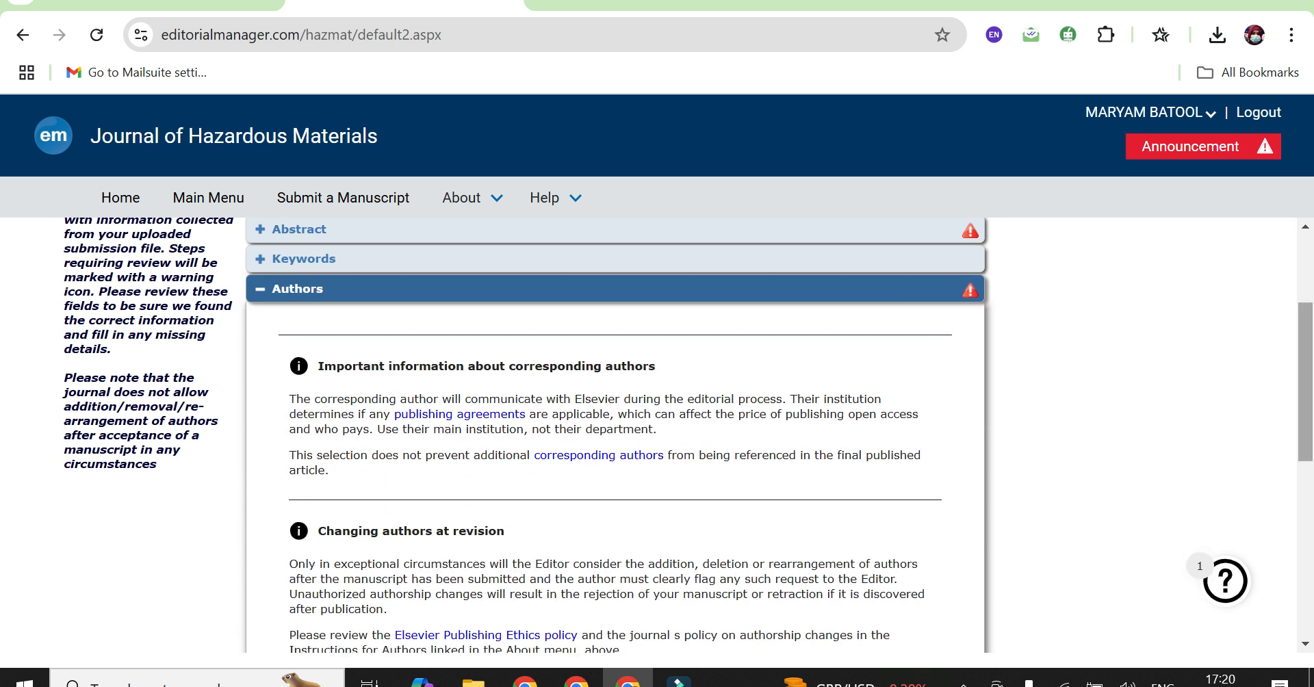
# - Read the notes on authorship changes, open the corresponding author's details for editing, and clear the secondary given name
pyautogui.scroll(-4, 1304, 383)
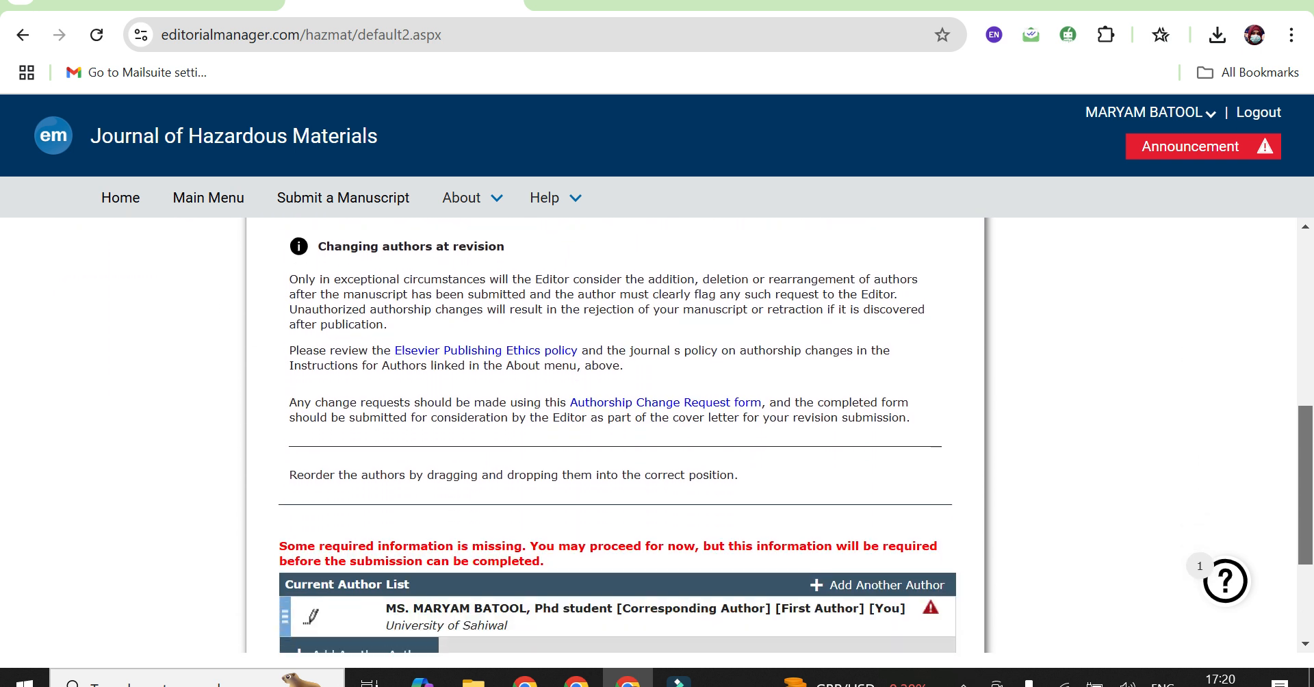
pyautogui.scroll(3, 1305, 438)
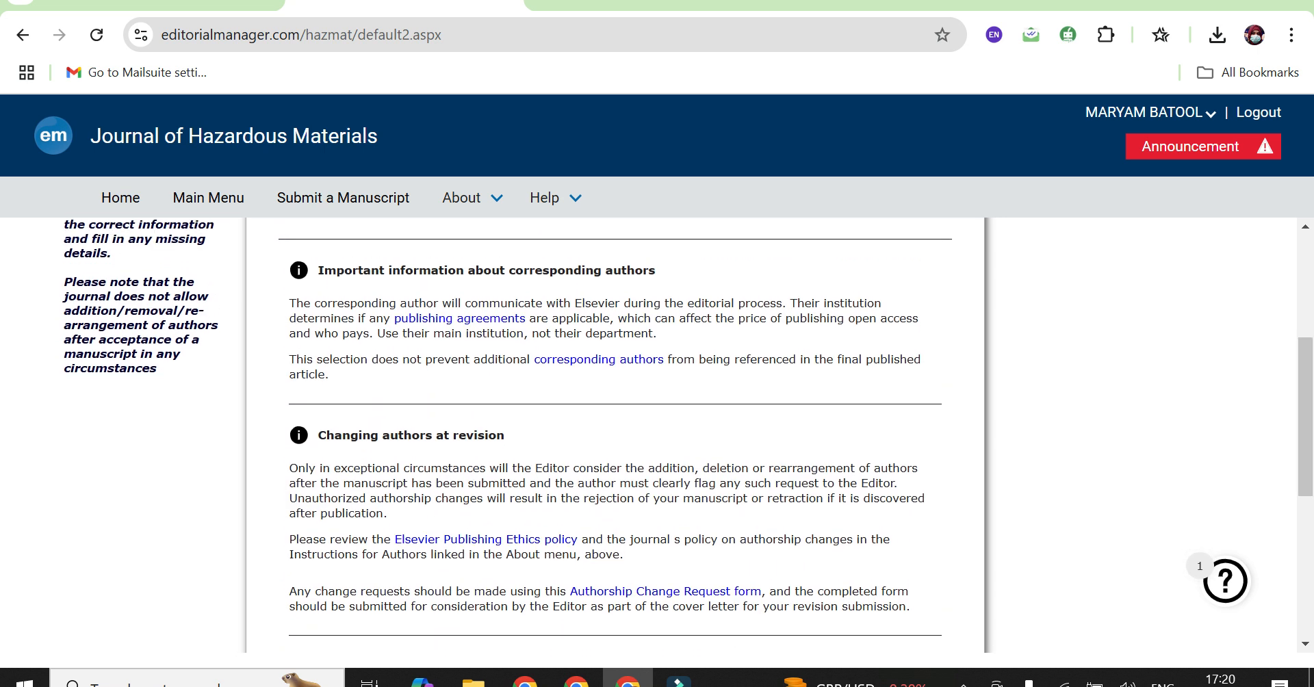
pyautogui.moveTo(317, 435); pyautogui.dragTo(504, 436)
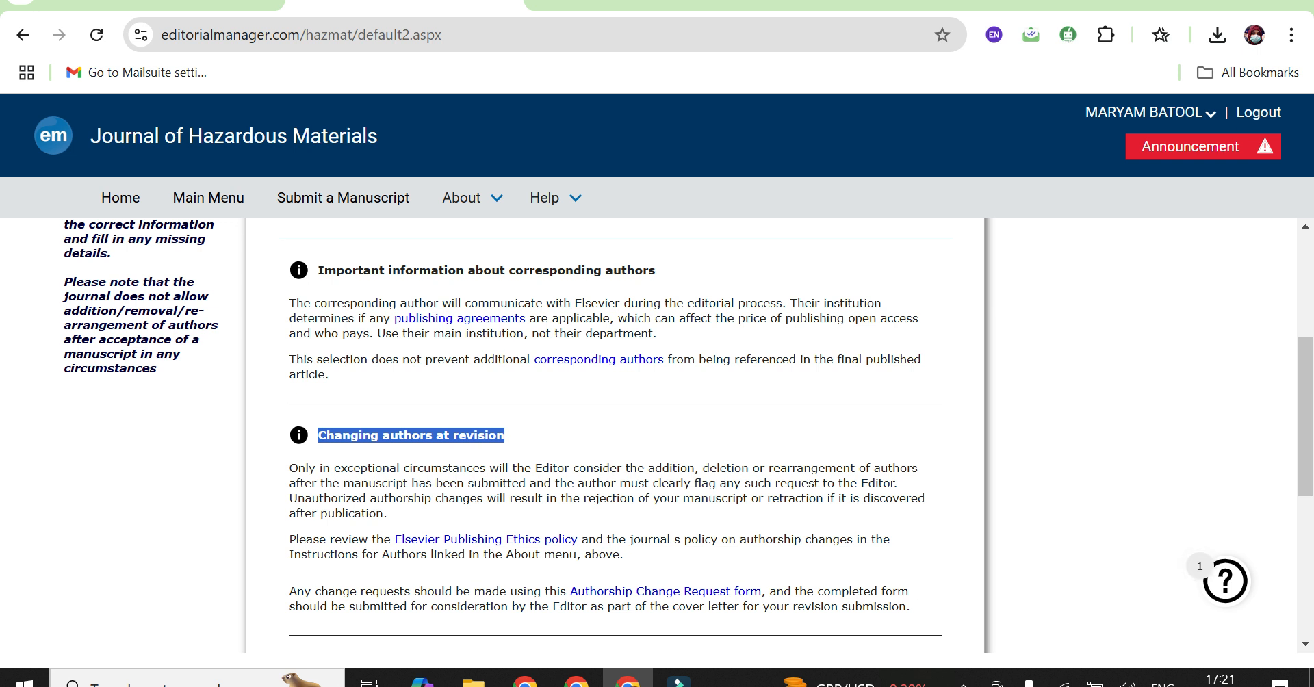
pyautogui.scroll(-5, 613, 435)
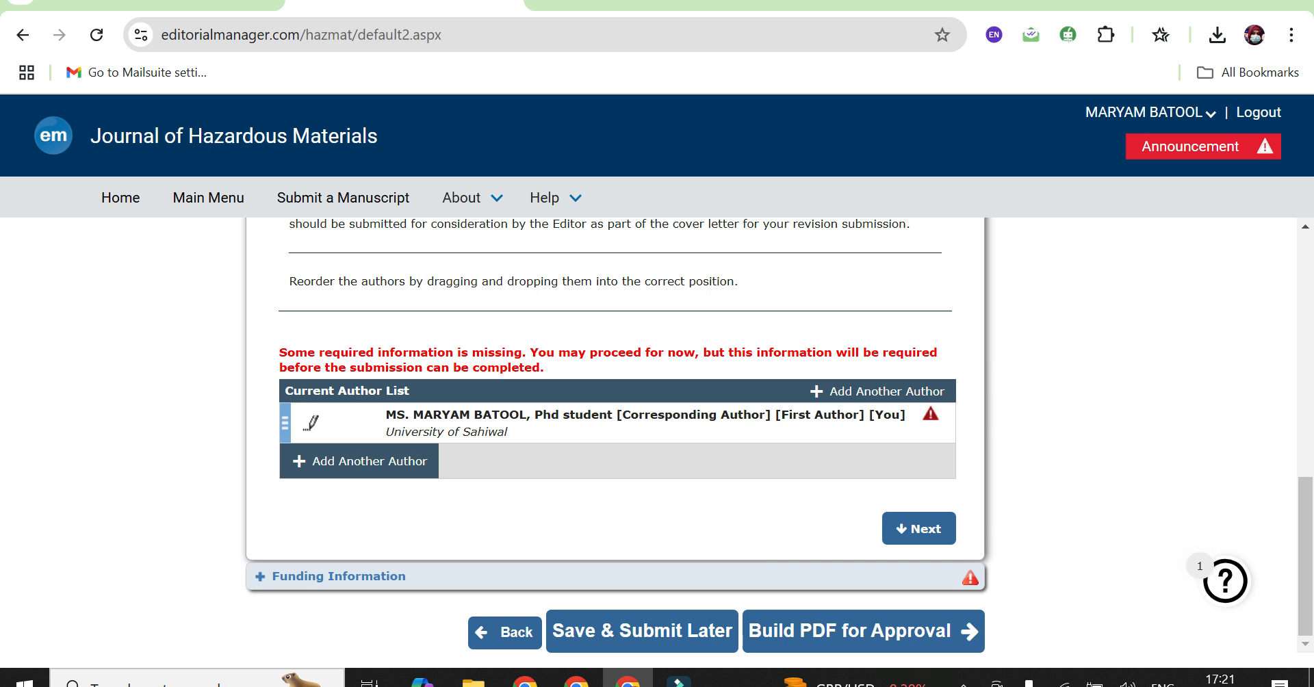
pyautogui.click(312, 422)
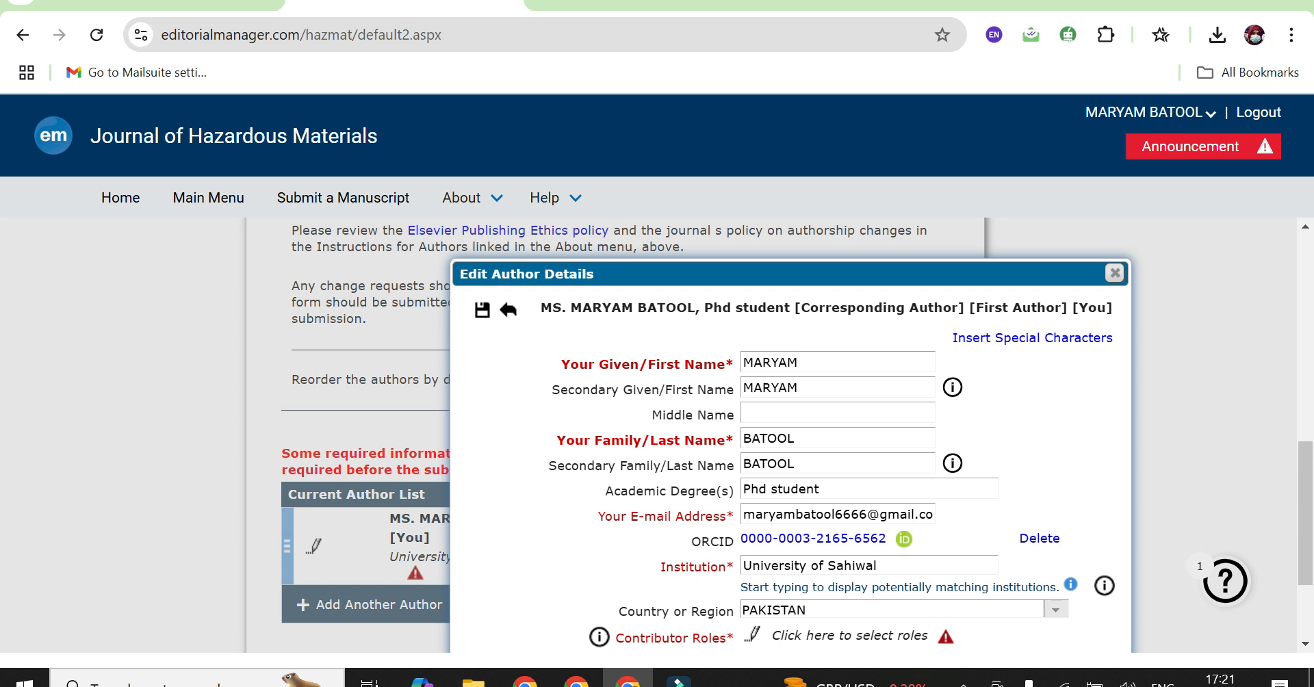
pyautogui.doubleClick(777, 388)
pyautogui.press('BackSpace')
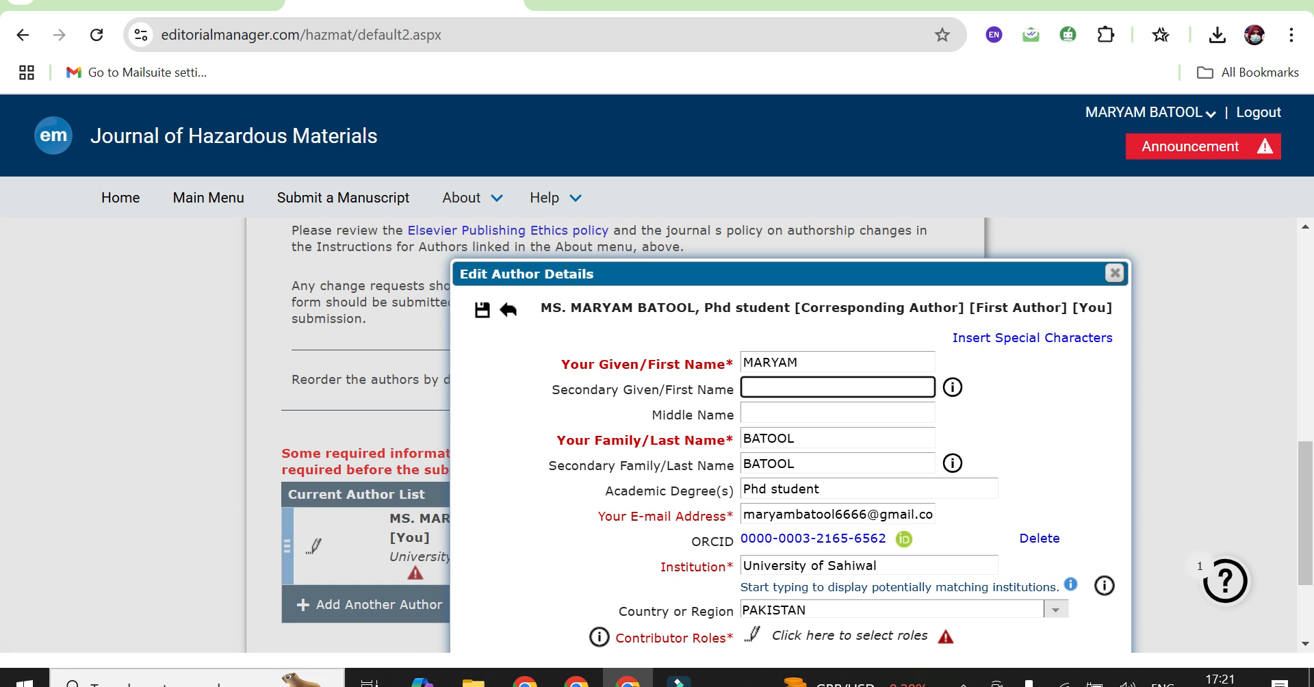
pyautogui.scroll(-2, 790, 431)
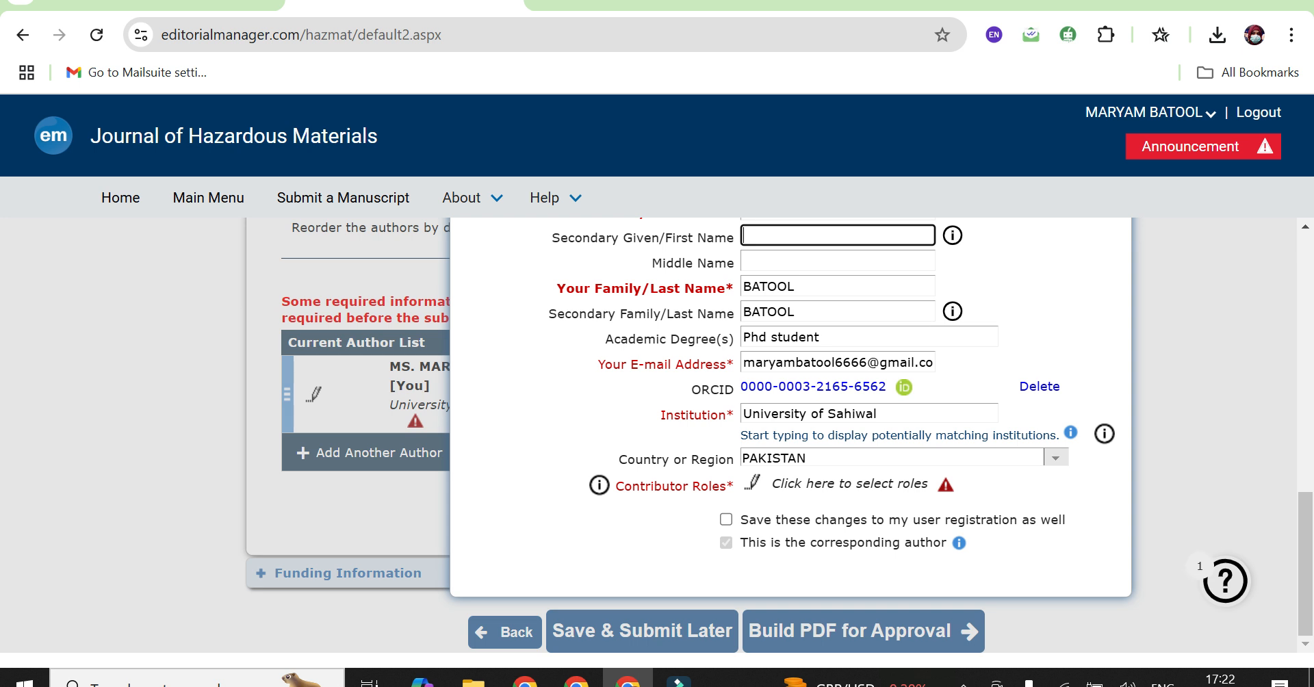
# - Re-enter the author's institution as University of Sahiwal, choosing the matching suggestion in Sahiwal, PK
pyautogui.tripleClick(810, 414)
pyautogui.write('uni')
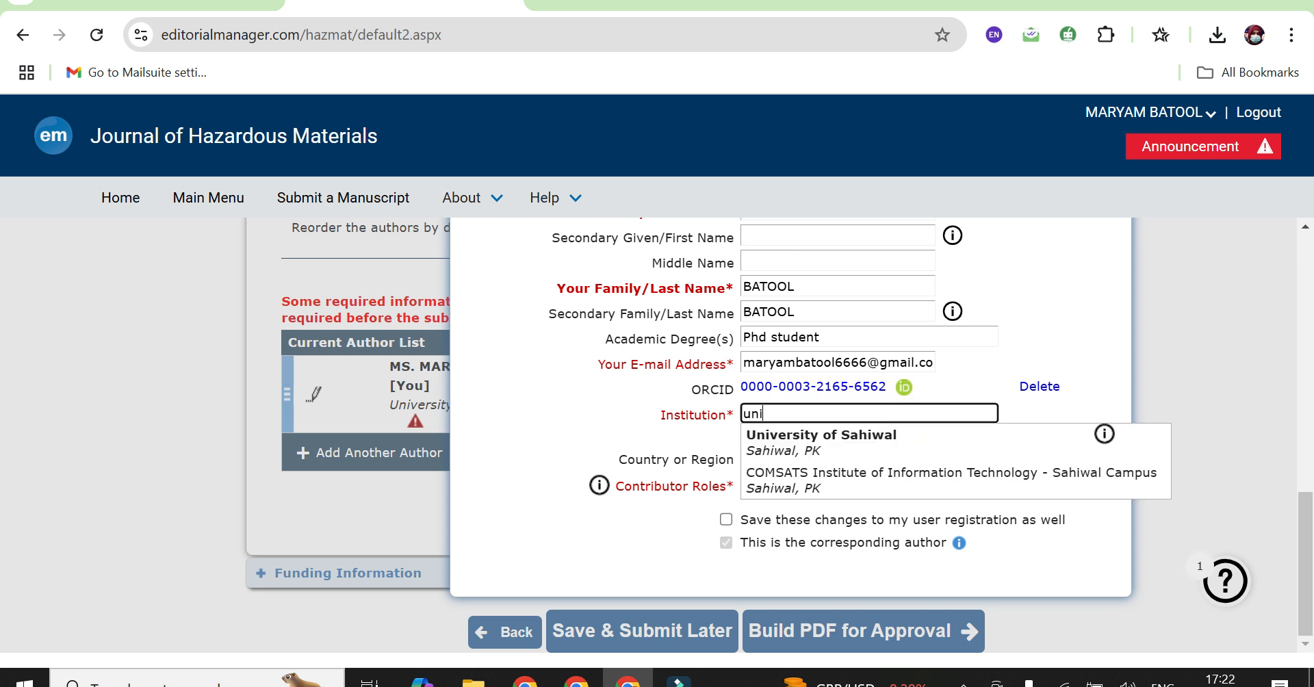
pyautogui.write('versity of')
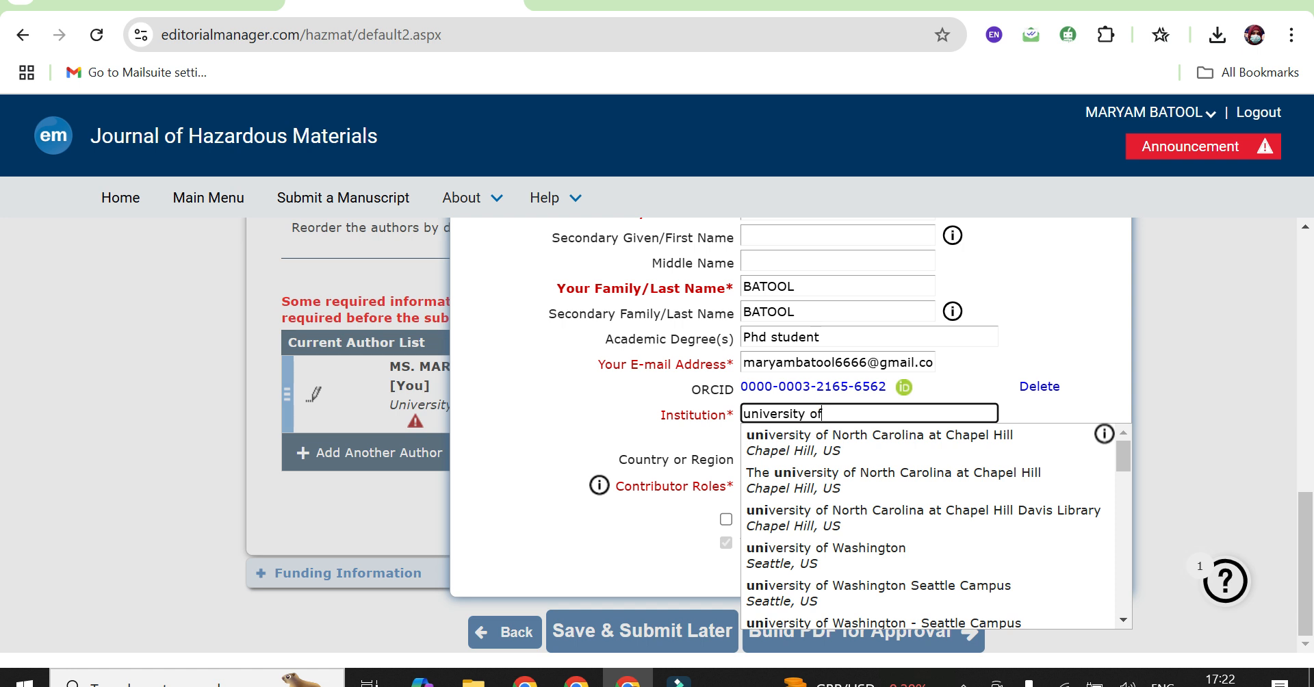
pyautogui.write(' sahiwal')
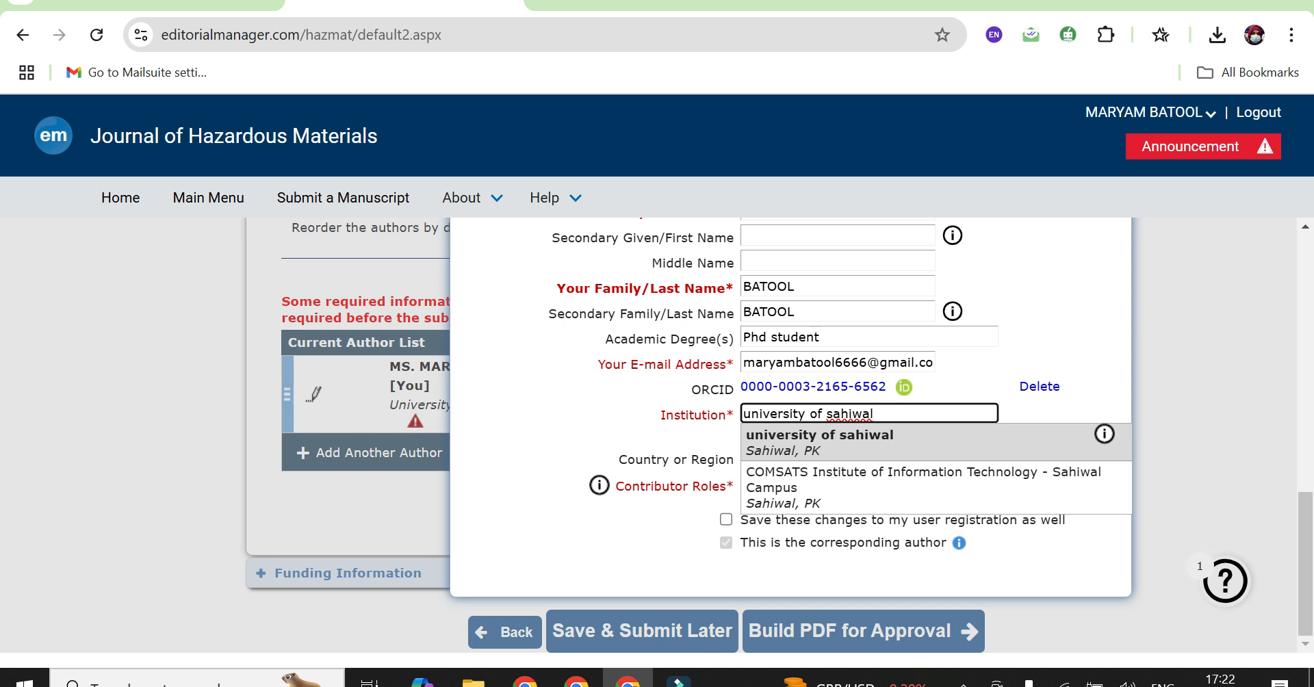
pyautogui.press('Return')
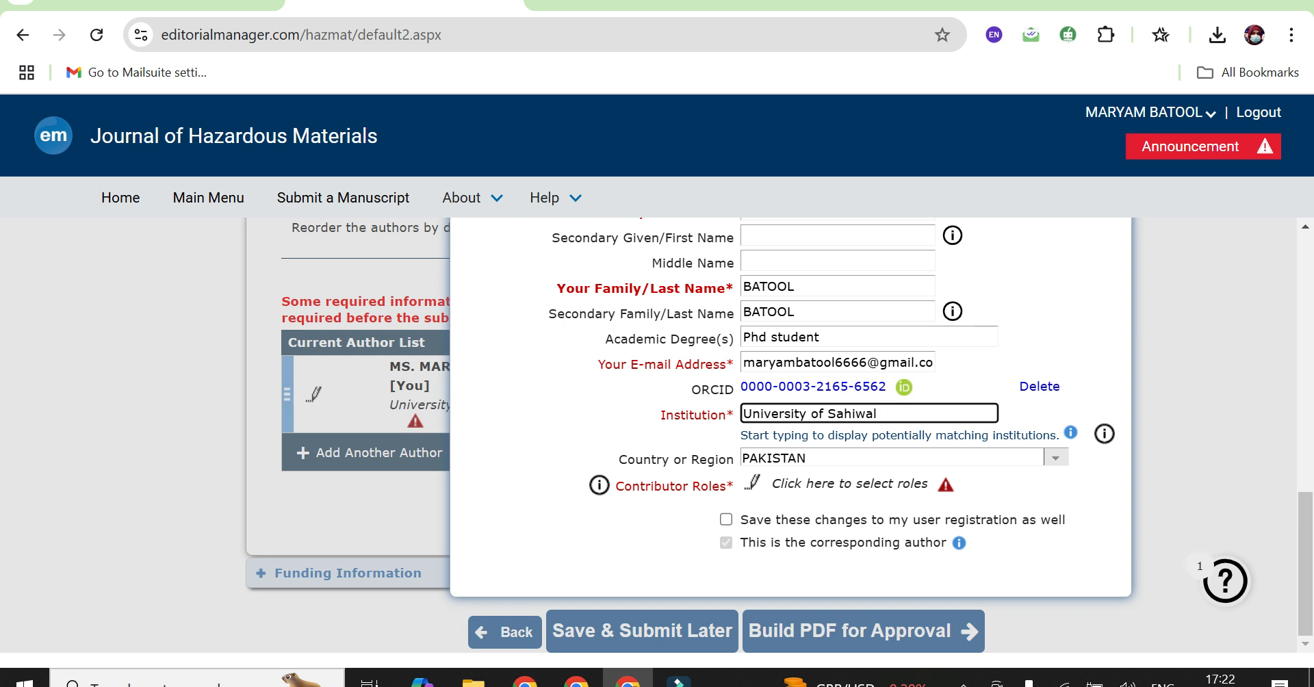
# - Assign the author the contributor roles Conceptualization, Data curation, Formal analysis, Methodology, Resources, Software and Supervision
pyautogui.click(848, 484)
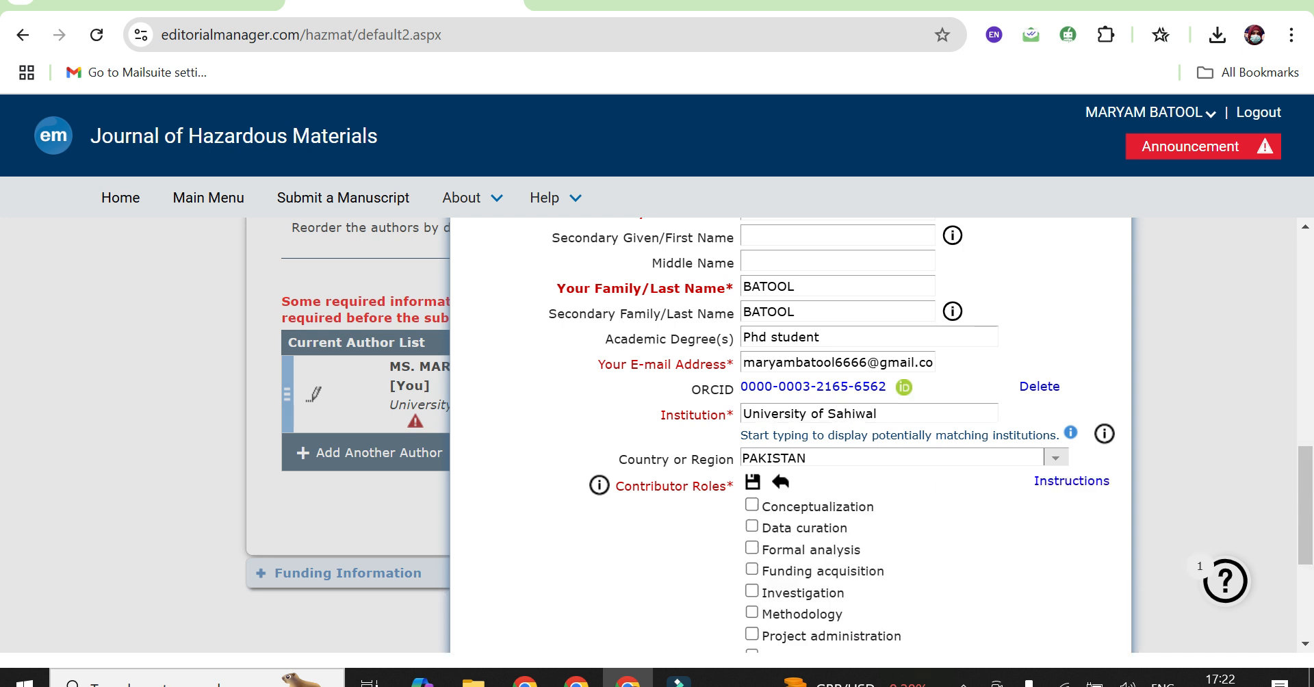
pyautogui.scroll(-3, 778, 435)
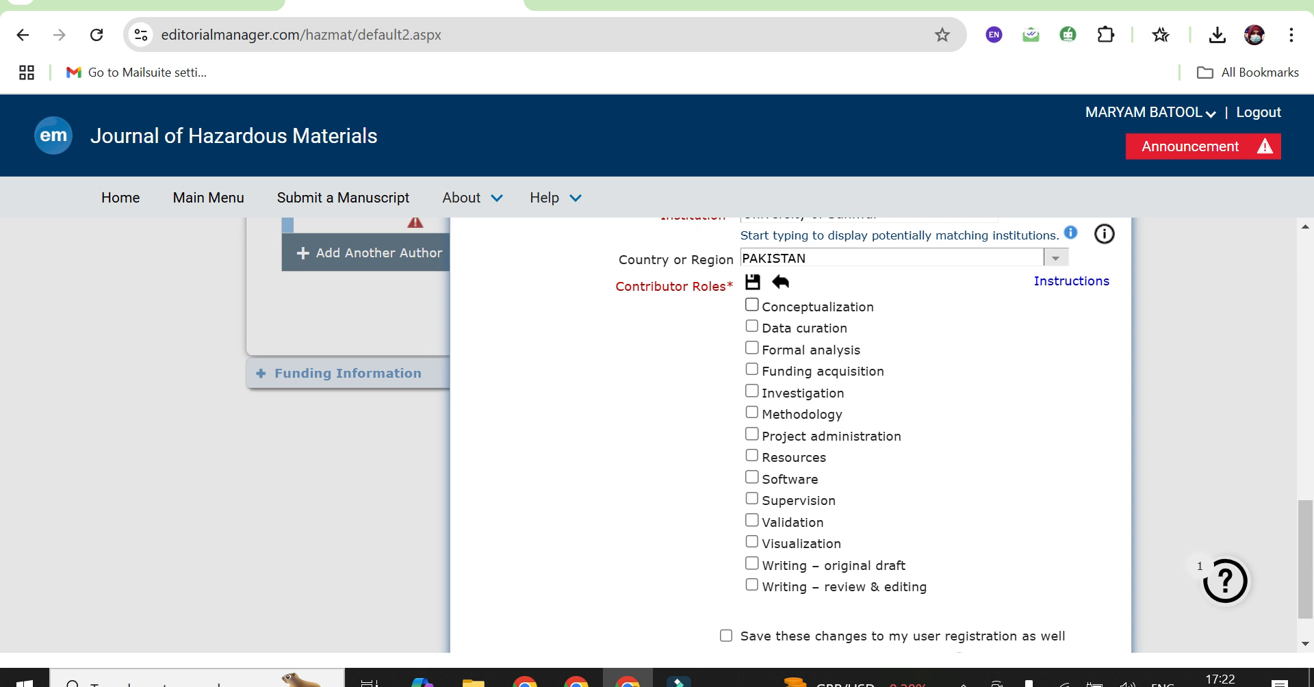
pyautogui.click(751, 304)
pyautogui.click(751, 325)
pyautogui.click(751, 348)
pyautogui.click(751, 412)
pyautogui.click(751, 455)
pyautogui.click(751, 498)
pyautogui.click(751, 477)
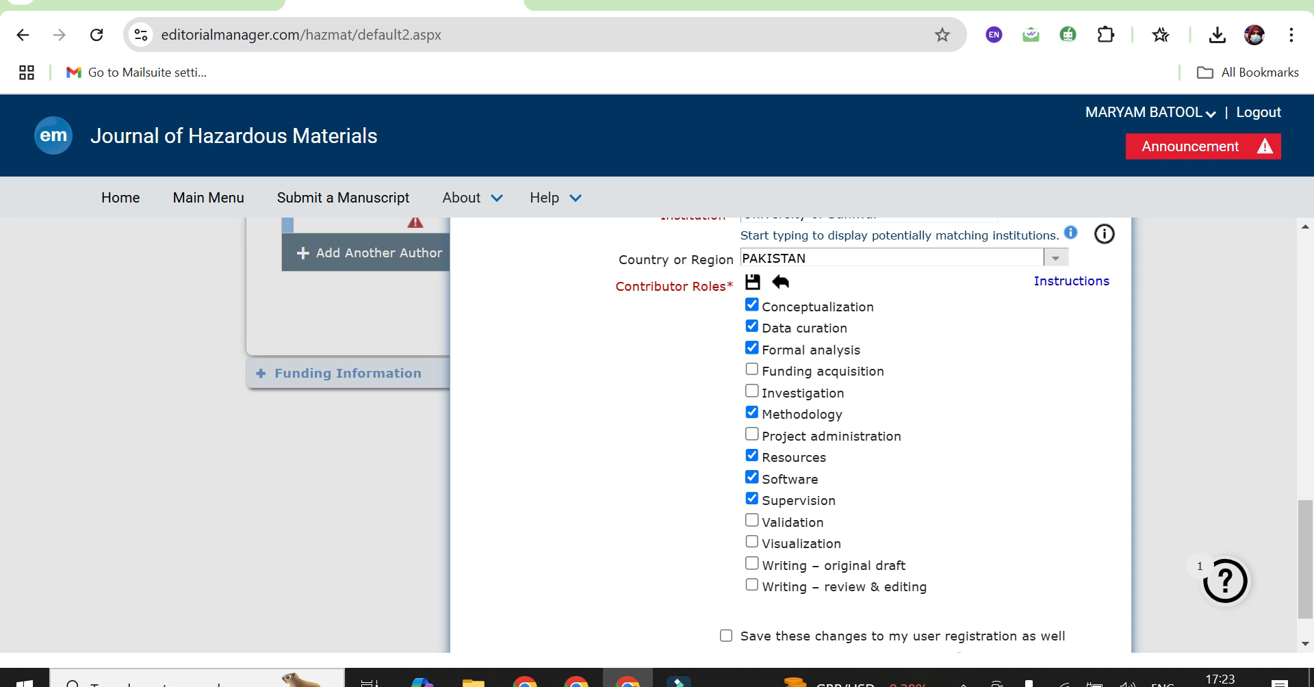
# - Add the roles Writing – original draft, Writing – review & editing and Validation, and save the author's details
pyautogui.click(751, 563)
pyautogui.click(752, 584)
pyautogui.click(751, 520)
pyautogui.scroll(5, 794, 438)
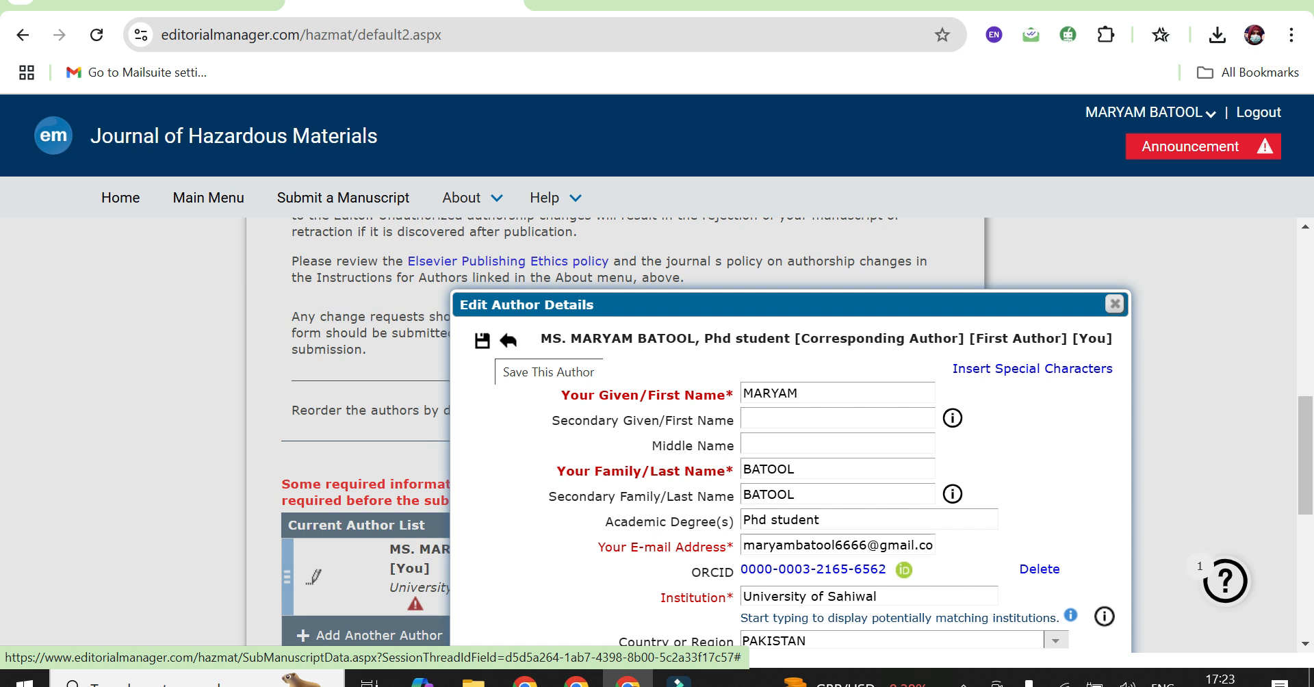
pyautogui.click(482, 340)
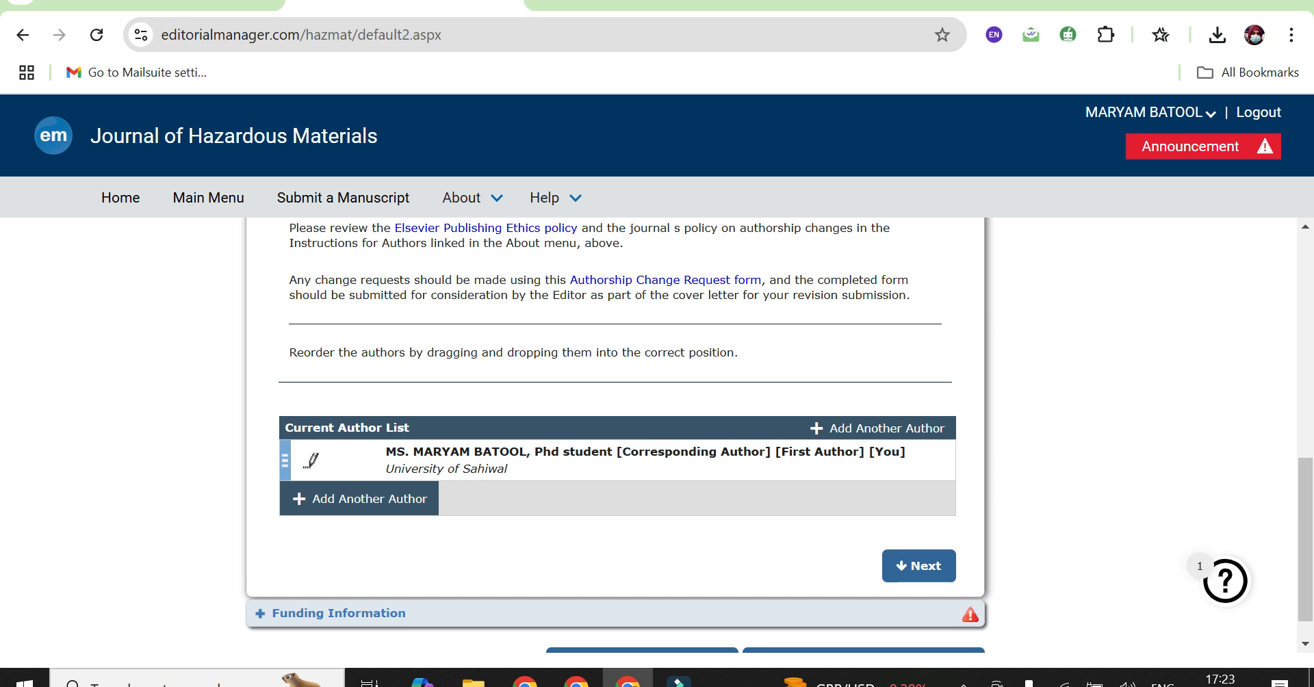
# - Examine the fields and contributor role options in the form for a new author, and discard the form without adding anyone
pyautogui.click(359, 498)
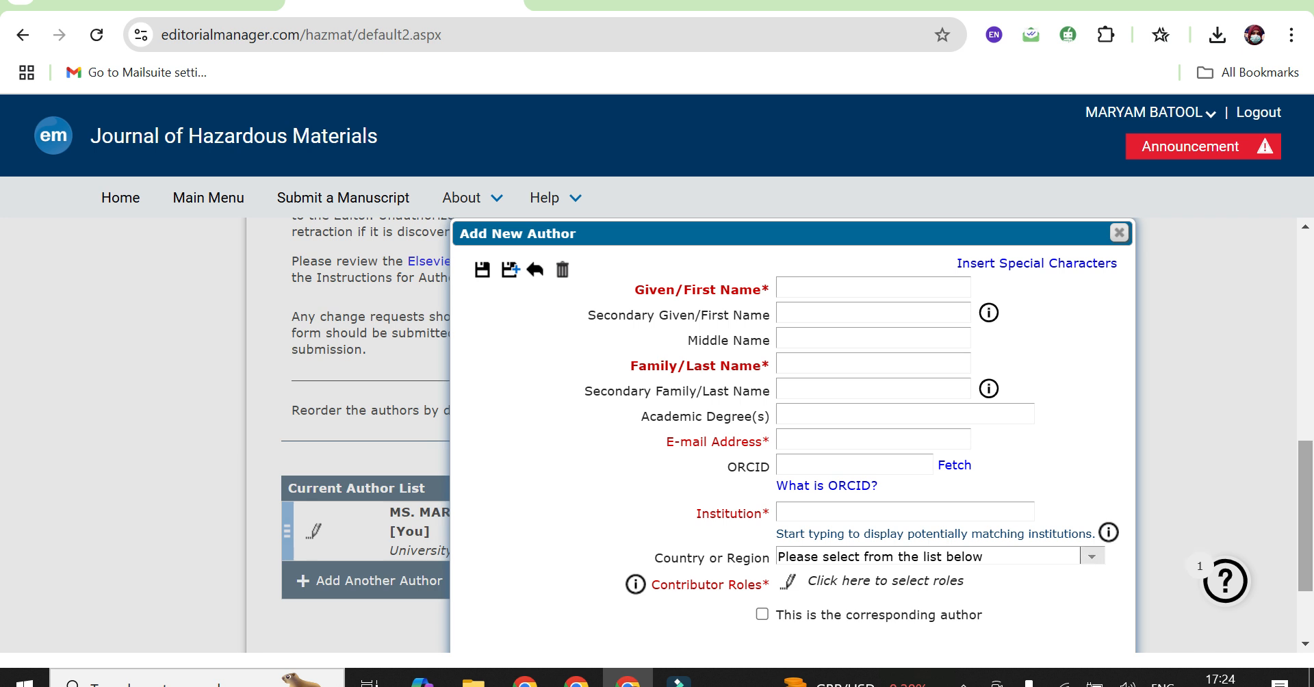
pyautogui.scroll(-3, 684, 438)
pyautogui.scroll(3, 684, 438)
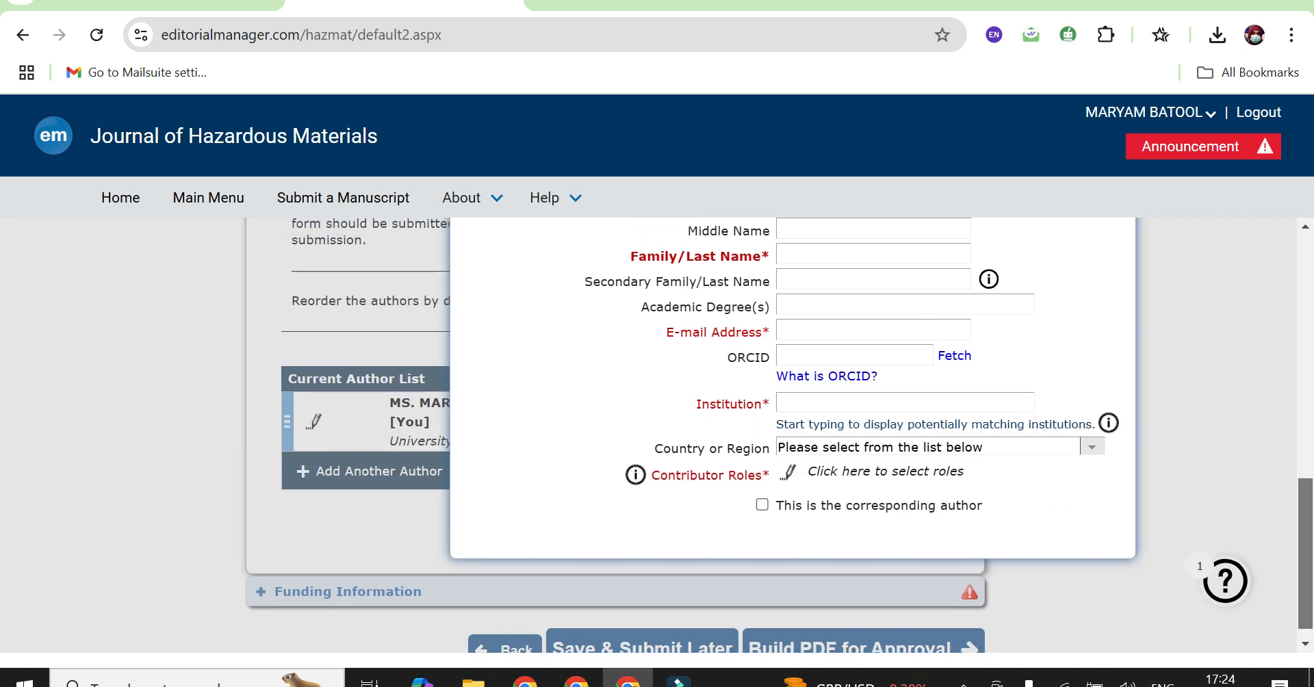
pyautogui.scroll(-1, 794, 431)
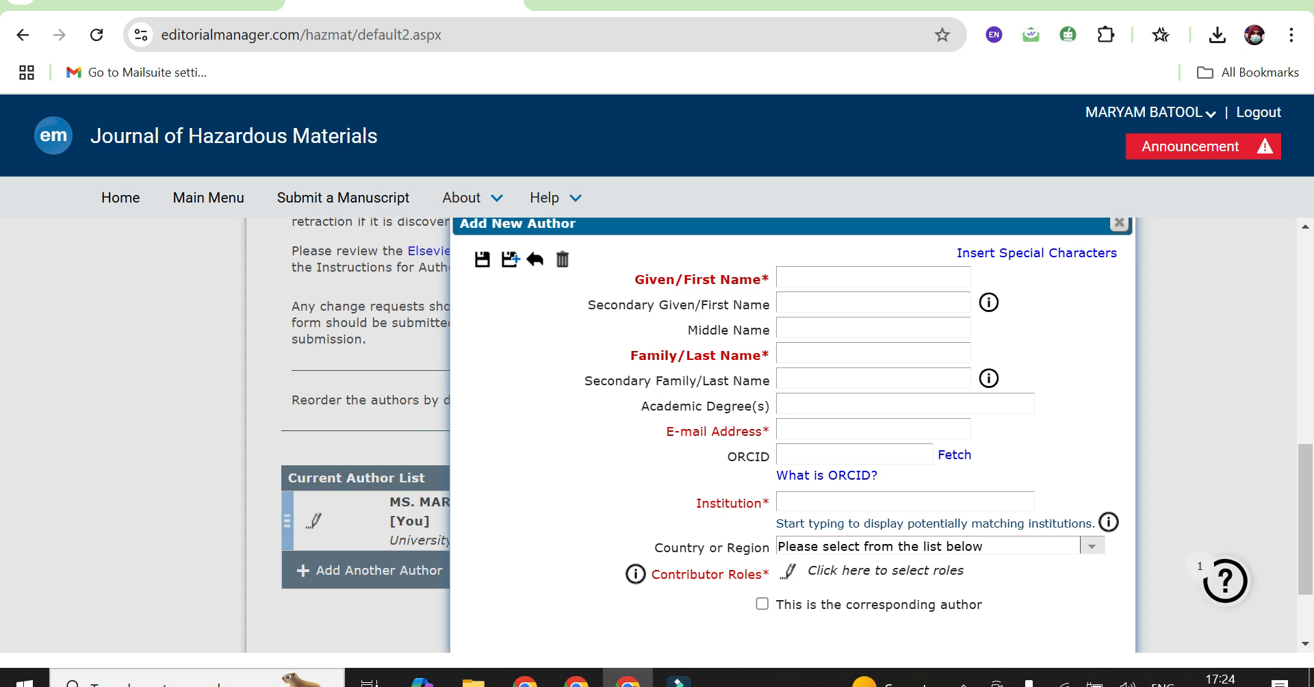
pyautogui.click(885, 570)
pyautogui.scroll(-5, 787, 438)
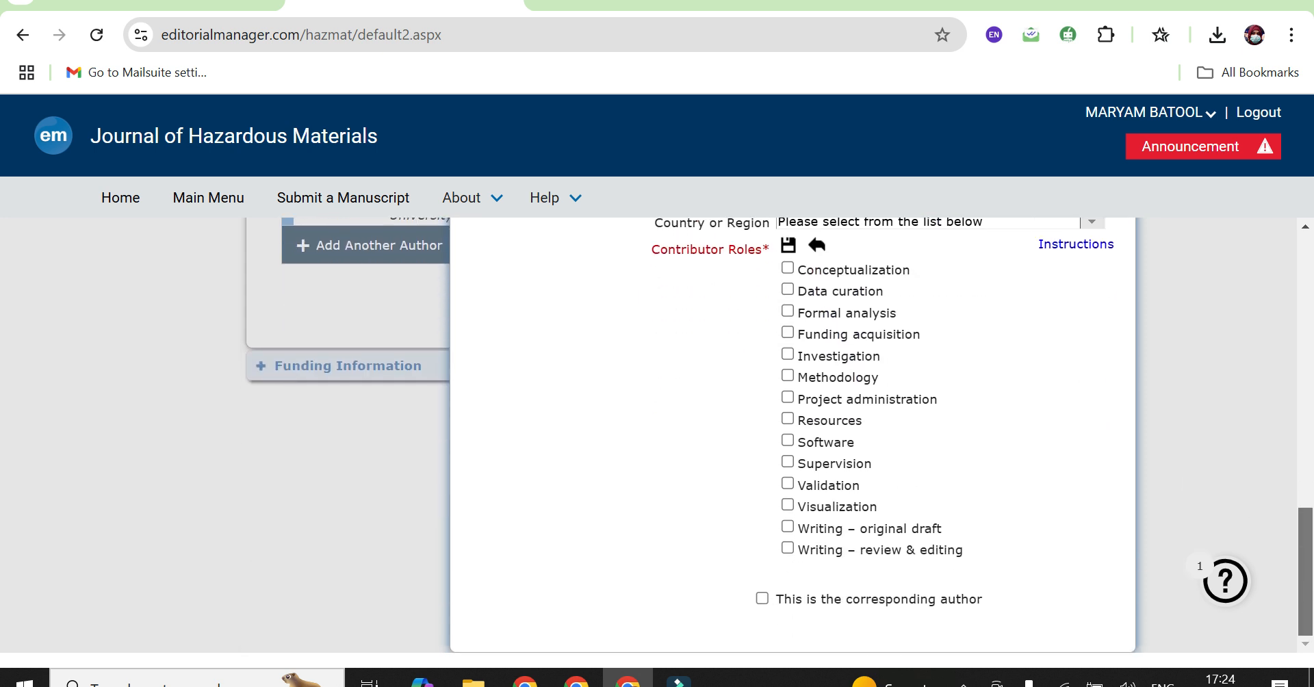
pyautogui.scroll(5, 787, 438)
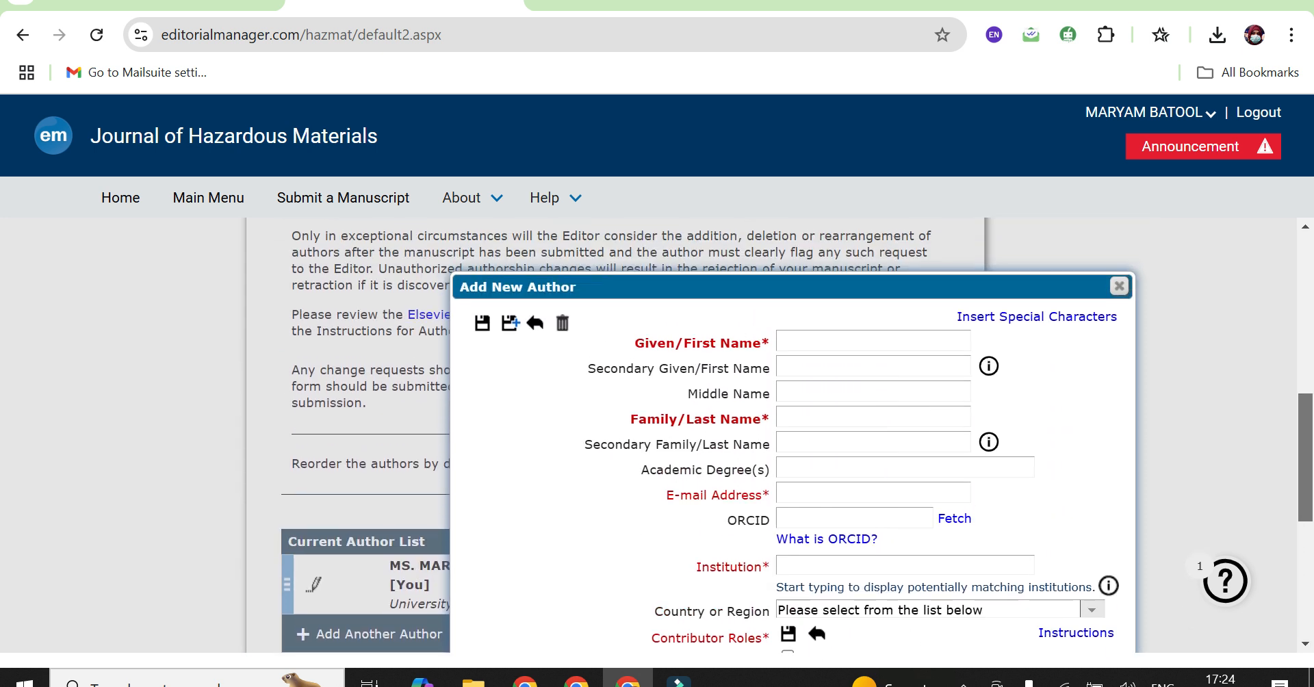
pyautogui.scroll(-1, 787, 438)
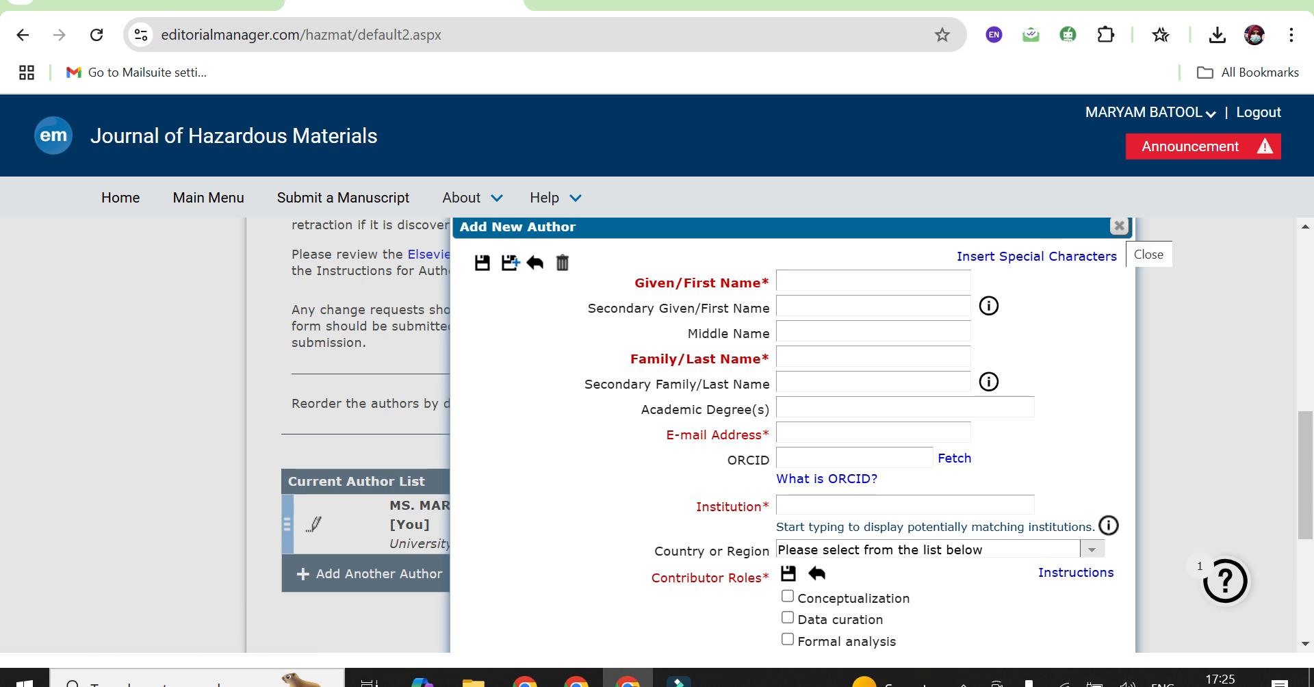
pyautogui.click(1119, 227)
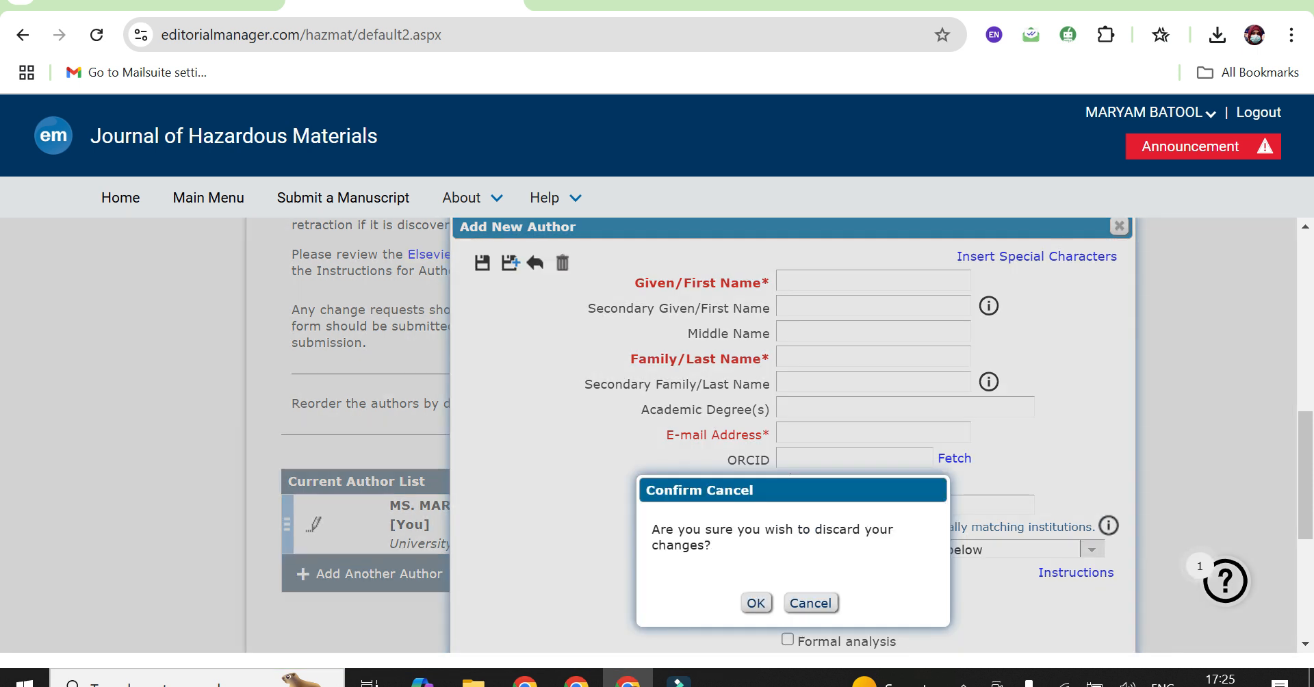
pyautogui.click(756, 603)
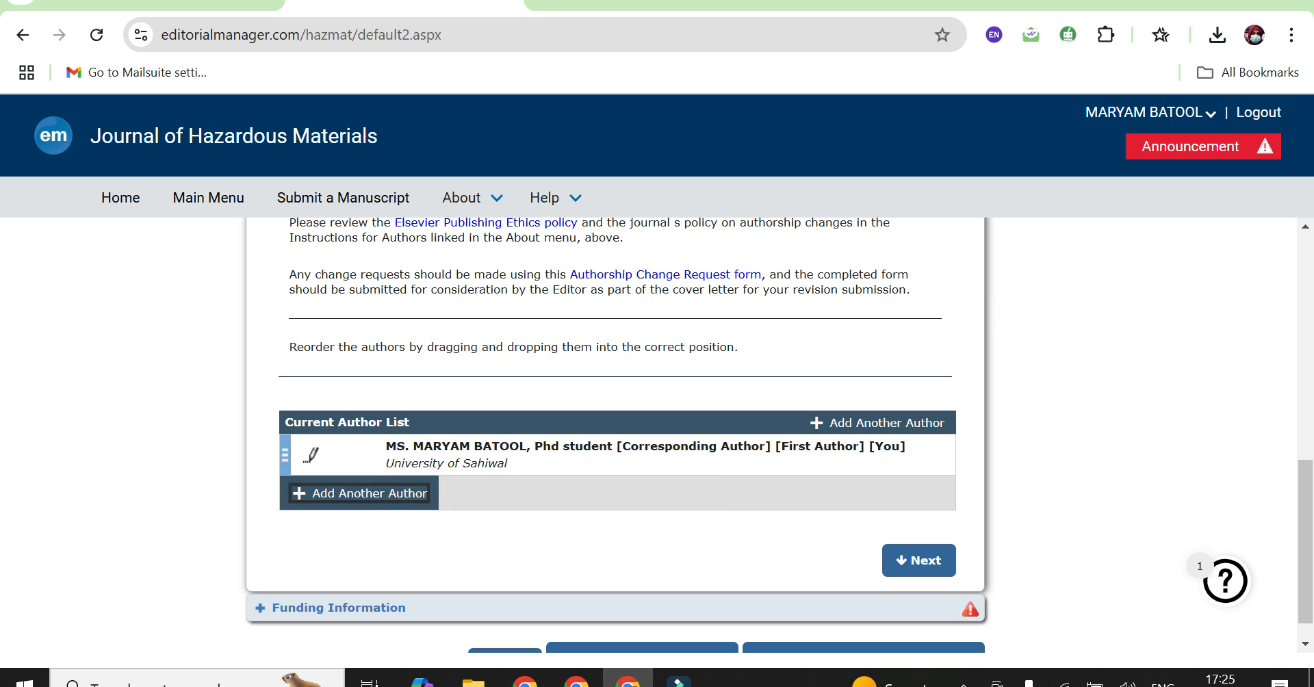
# - Set the new author's institution to University of Sahiwal, using the matching suggestion
pyautogui.click(919, 561)
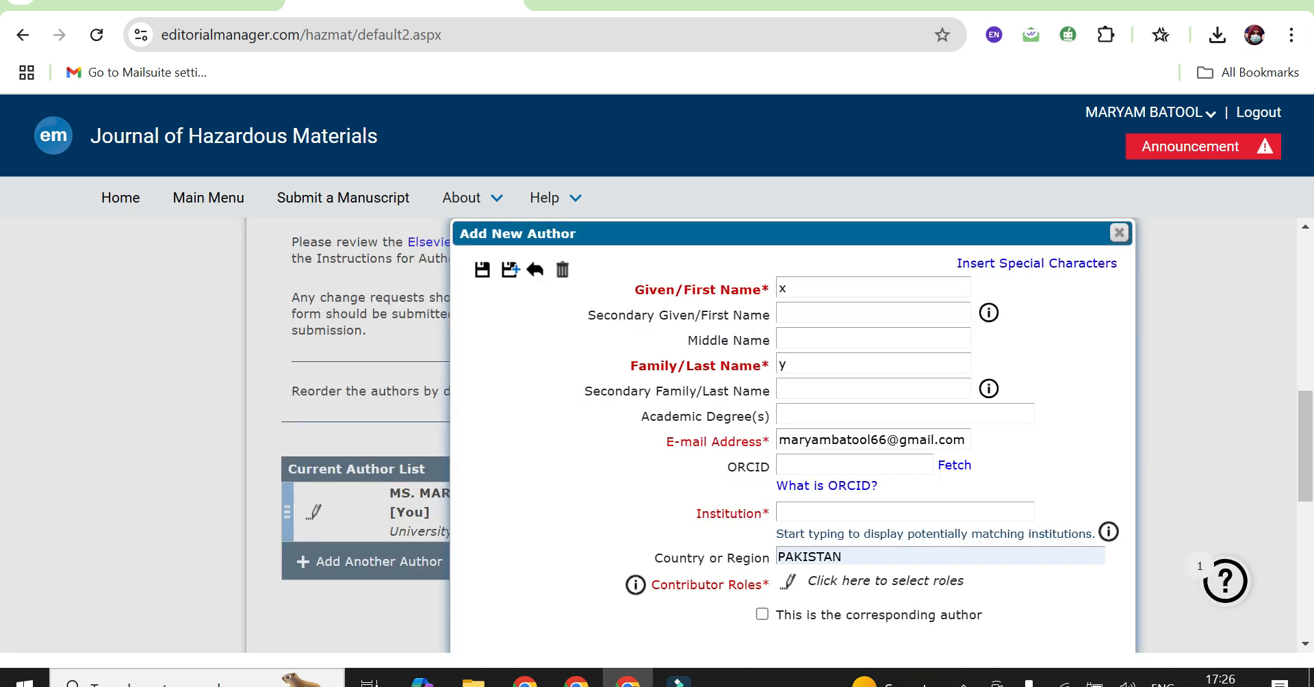
pyautogui.click(836, 512)
pyautogui.write('uni')
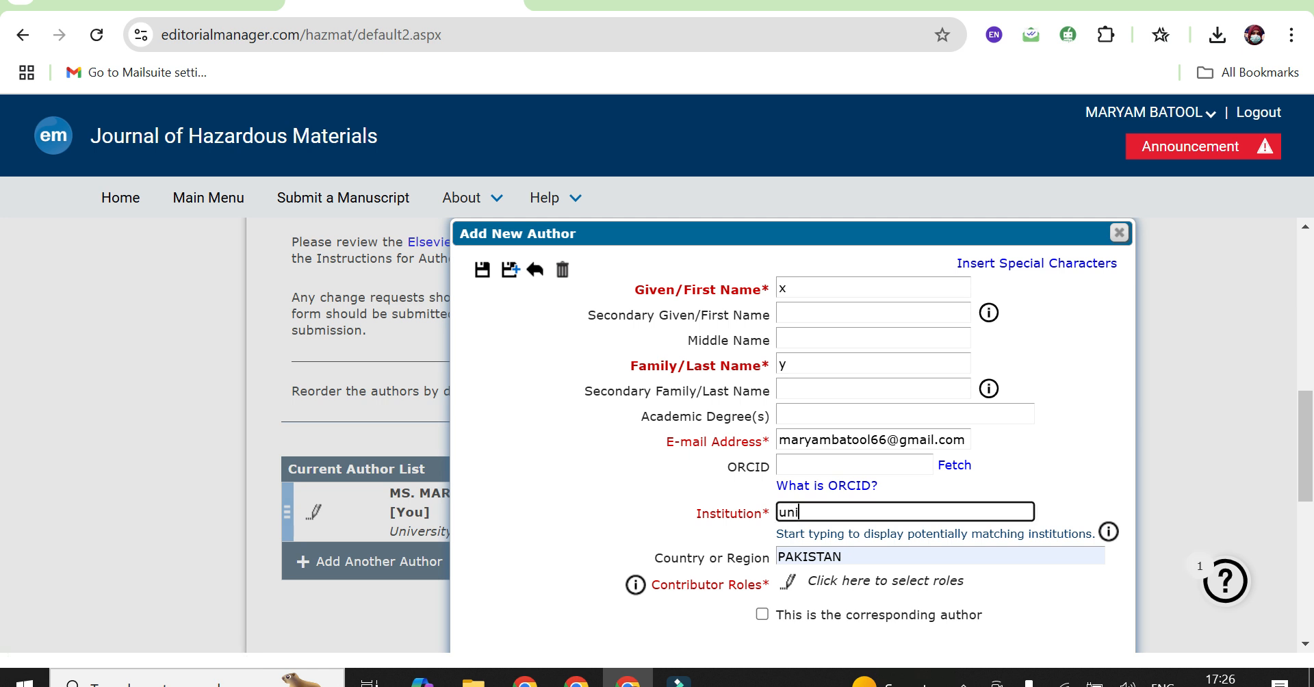
pyautogui.write('versity of sahiwal')
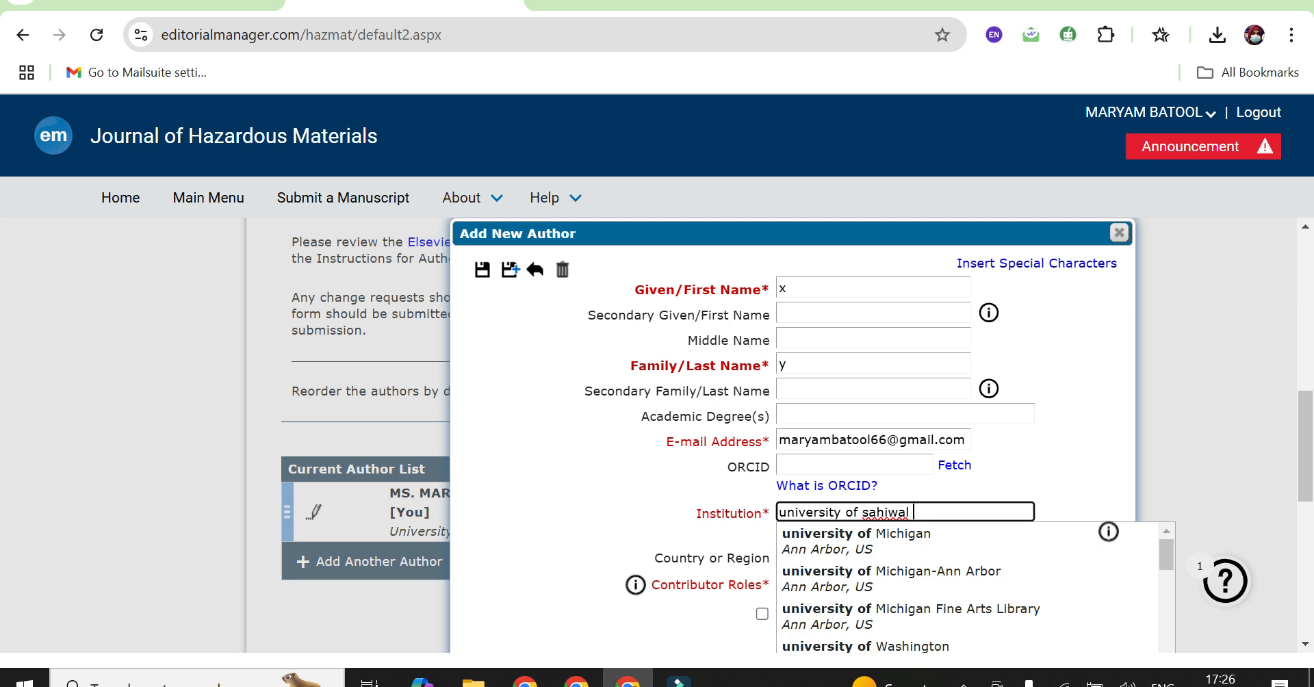
pyautogui.press('Return')
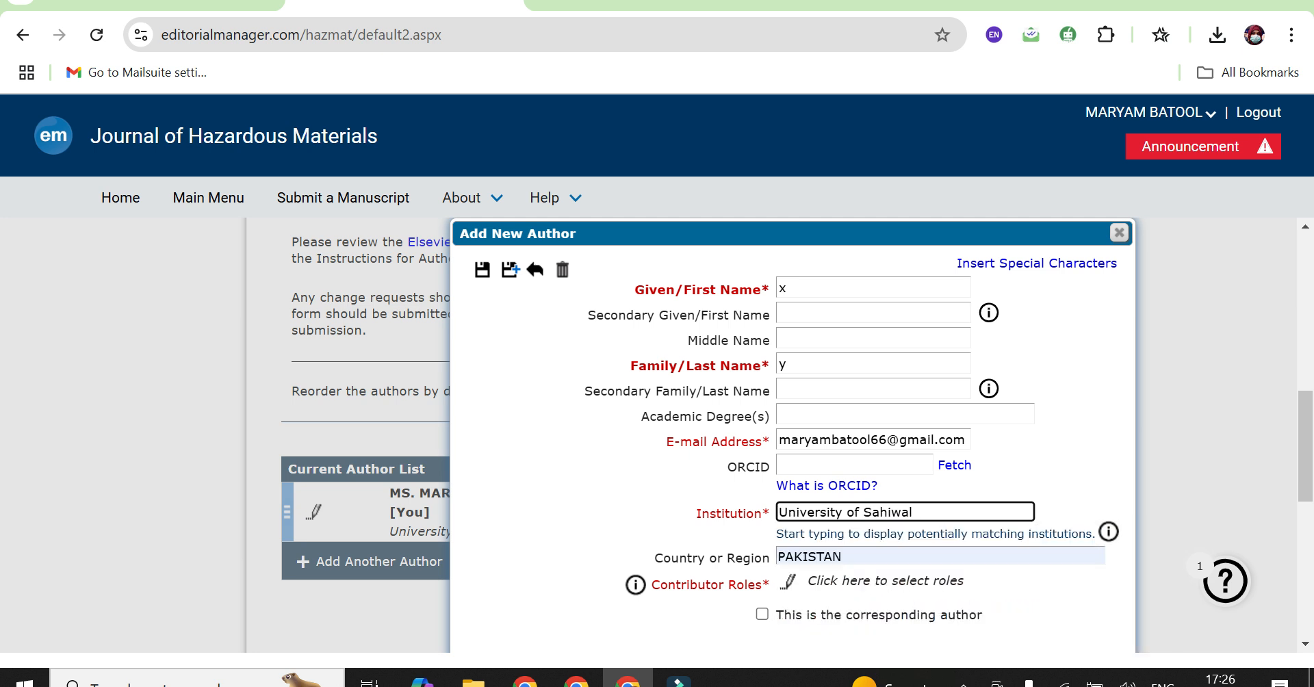
# - Assign contributor roles to the new author and save the author to the Current Author List
pyautogui.click(788, 582)
pyautogui.scroll(-3, 782, 577)
pyautogui.click(788, 627)
pyautogui.click(788, 584)
pyautogui.click(788, 541)
pyautogui.click(788, 498)
pyautogui.click(787, 455)
pyautogui.click(788, 433)
pyautogui.scroll(-2, 783, 437)
pyautogui.click(787, 536)
pyautogui.click(788, 515)
pyautogui.scroll(7, 602, 427)
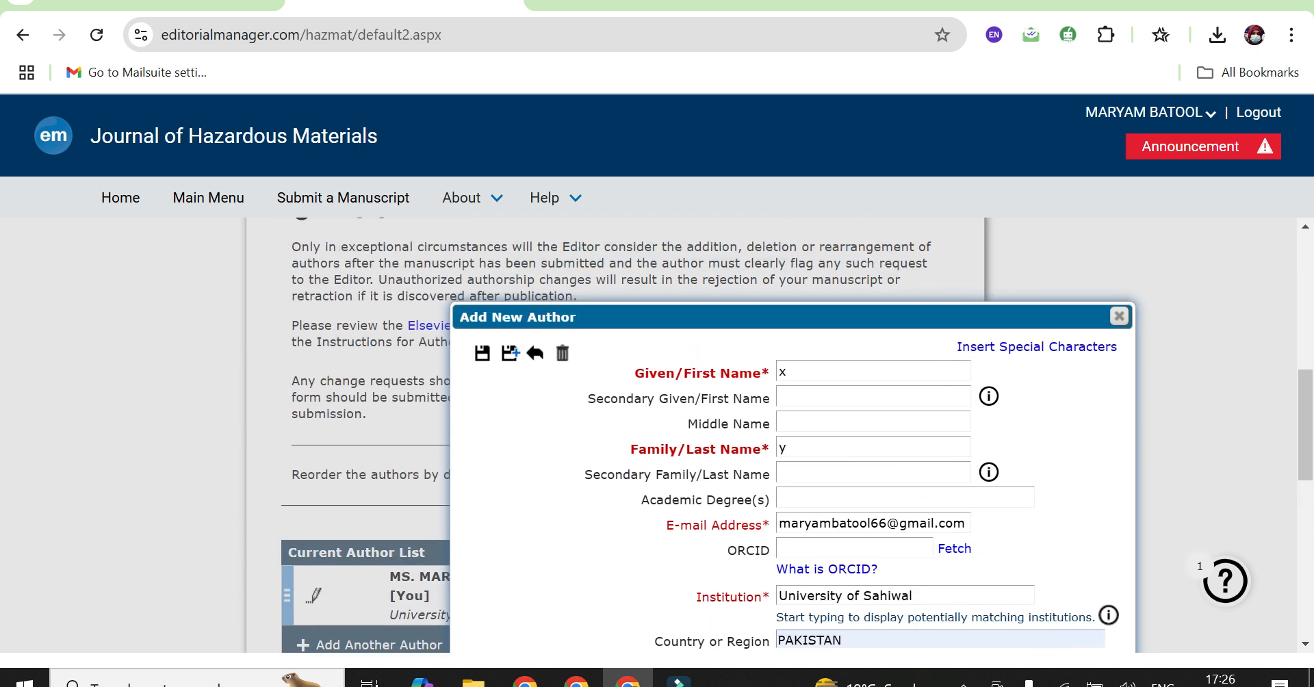
pyautogui.click(482, 353)
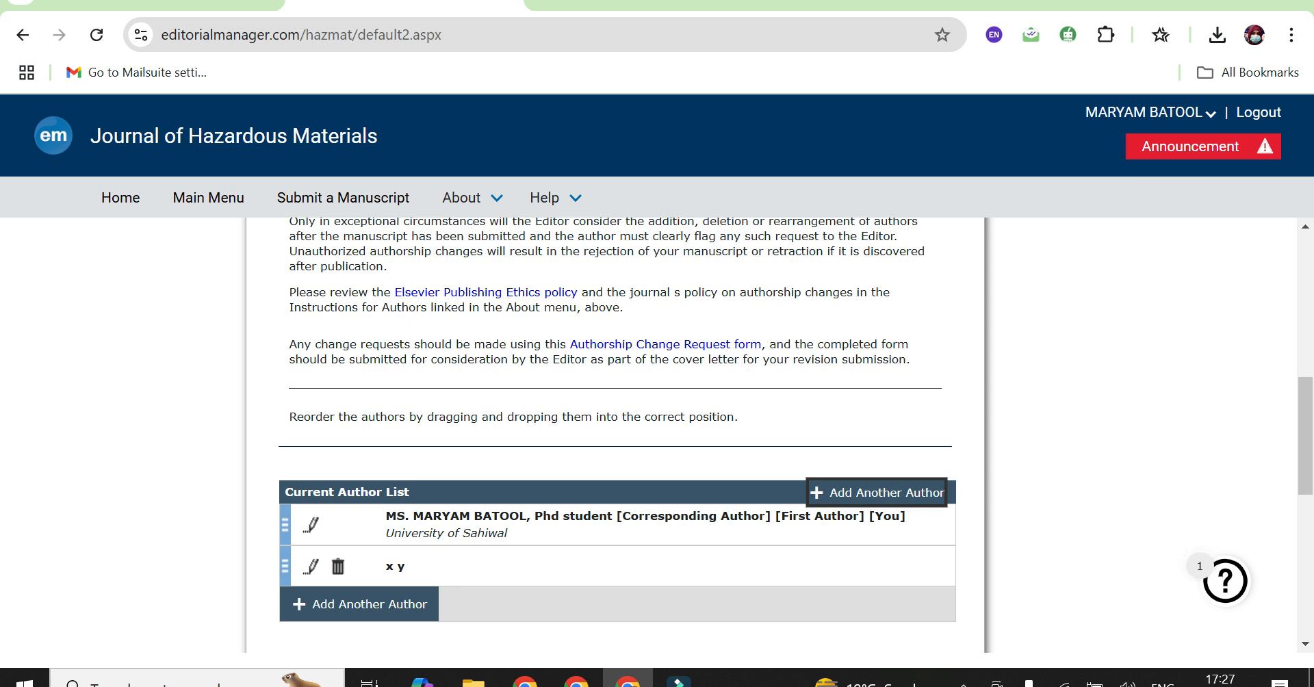
# - Move the newly added author above the corresponding author in the author list to make them first author
pyautogui.moveTo(285, 566); pyautogui.dragTo(287, 510)
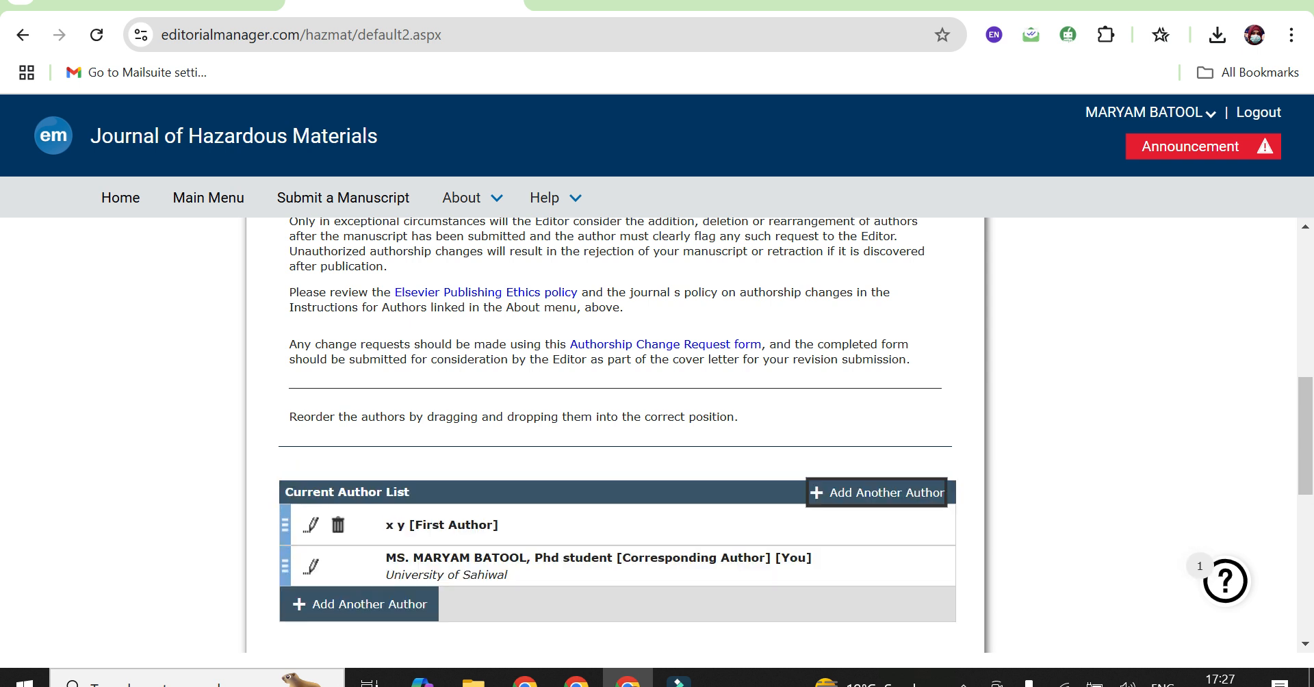
pyautogui.moveTo(285, 524); pyautogui.dragTo(268, 503)
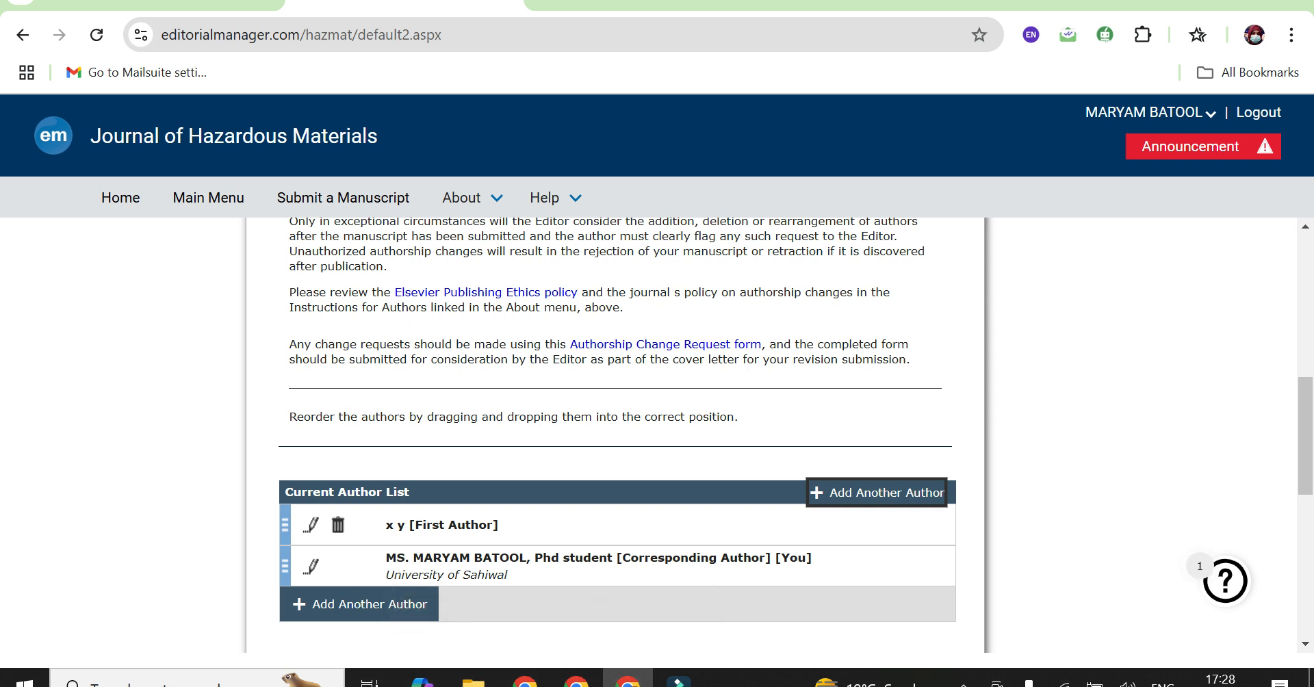
# - Mark the funding information as not available and try to build the PDF for approval
pyautogui.scroll(-3, 616, 438)
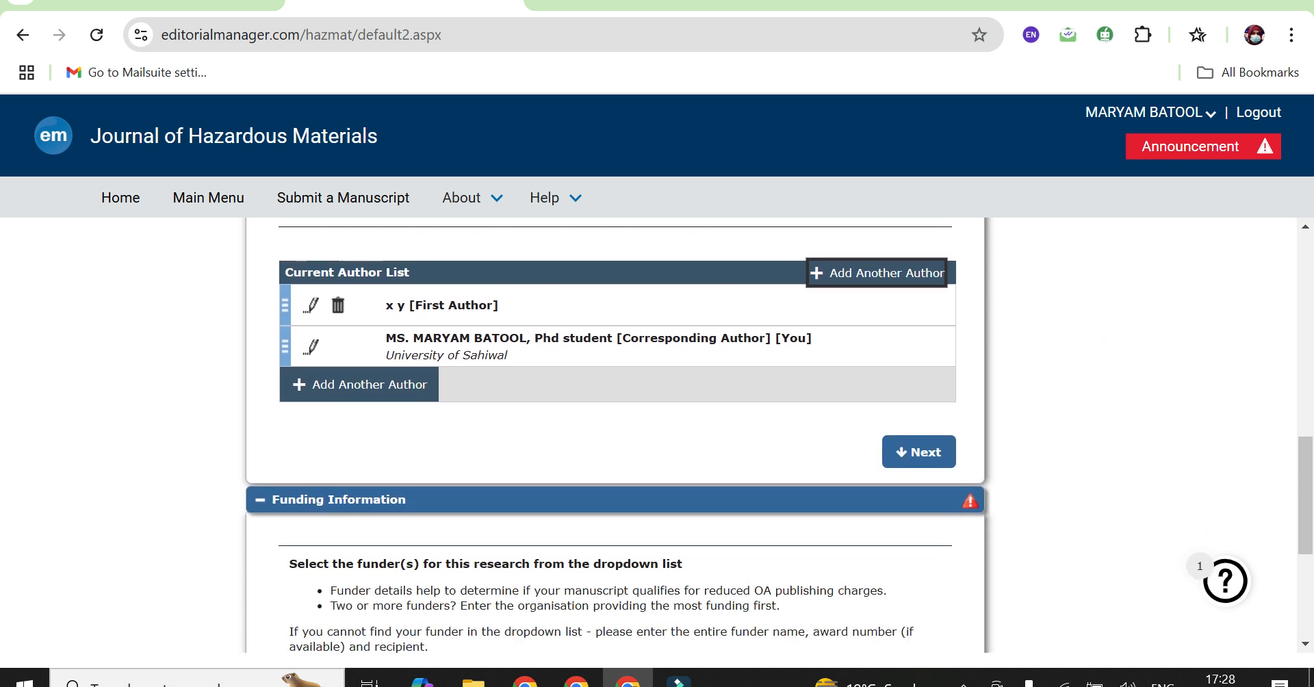
pyautogui.scroll(-4, 616, 438)
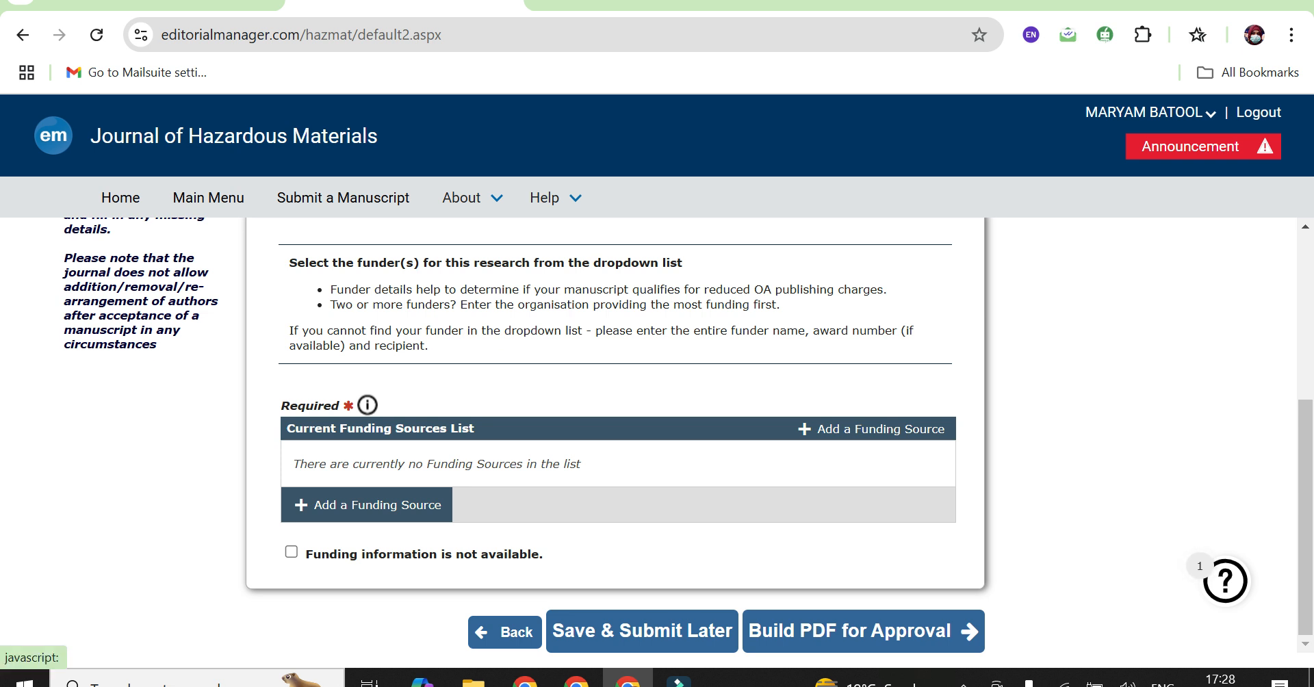
pyautogui.click(291, 551)
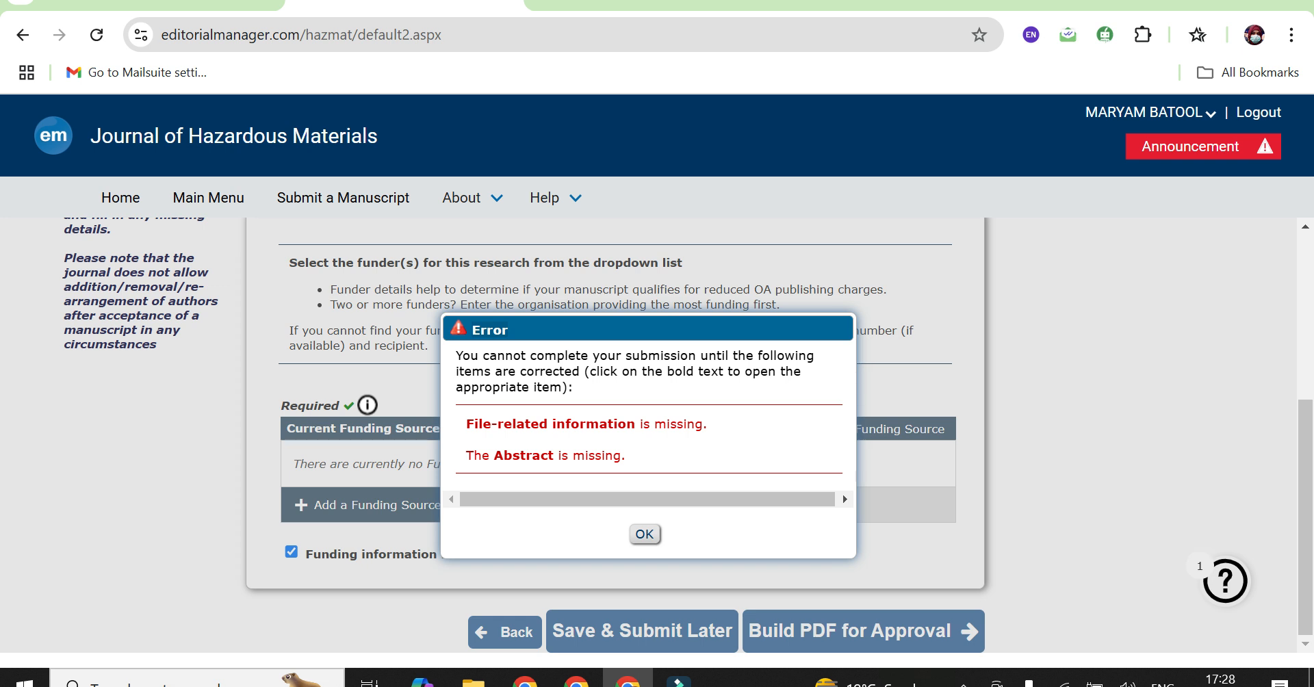
pyautogui.press('Return')
# - Check the submission stages and Manuscript Data sections for missing items, and build the PDF for approval
pyautogui.scroll(5, 1304, 518)
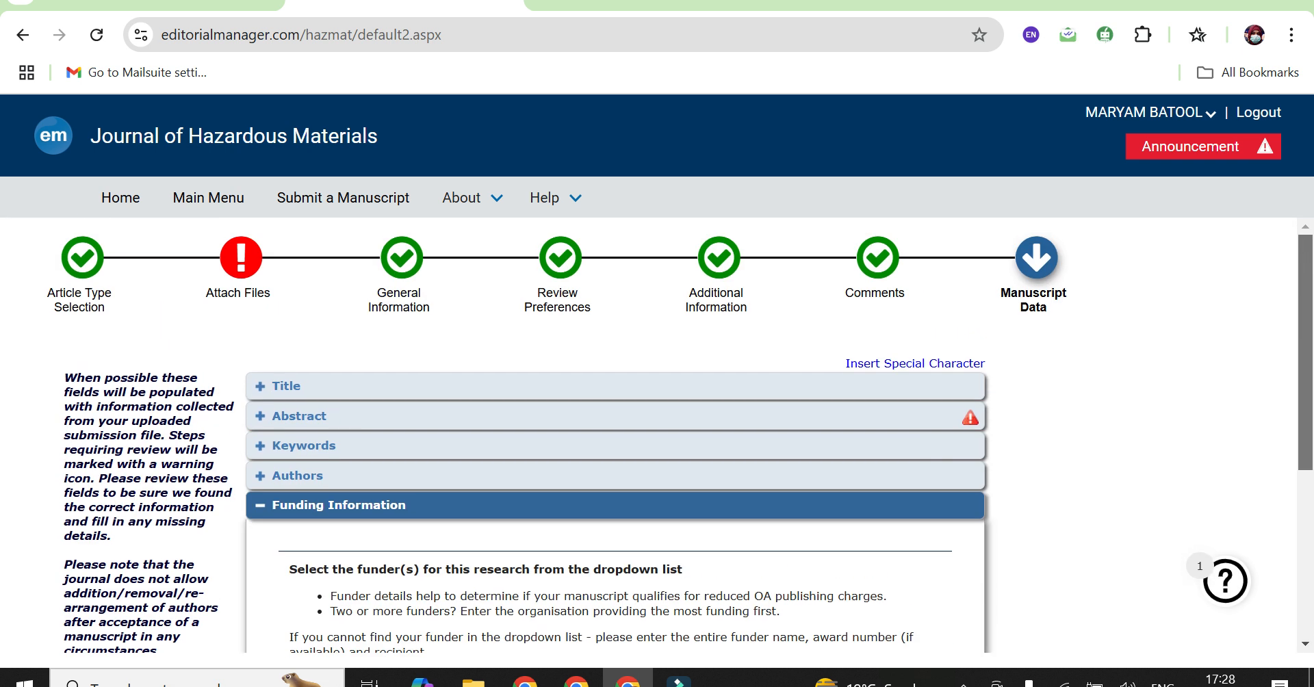
pyautogui.click(208, 197)
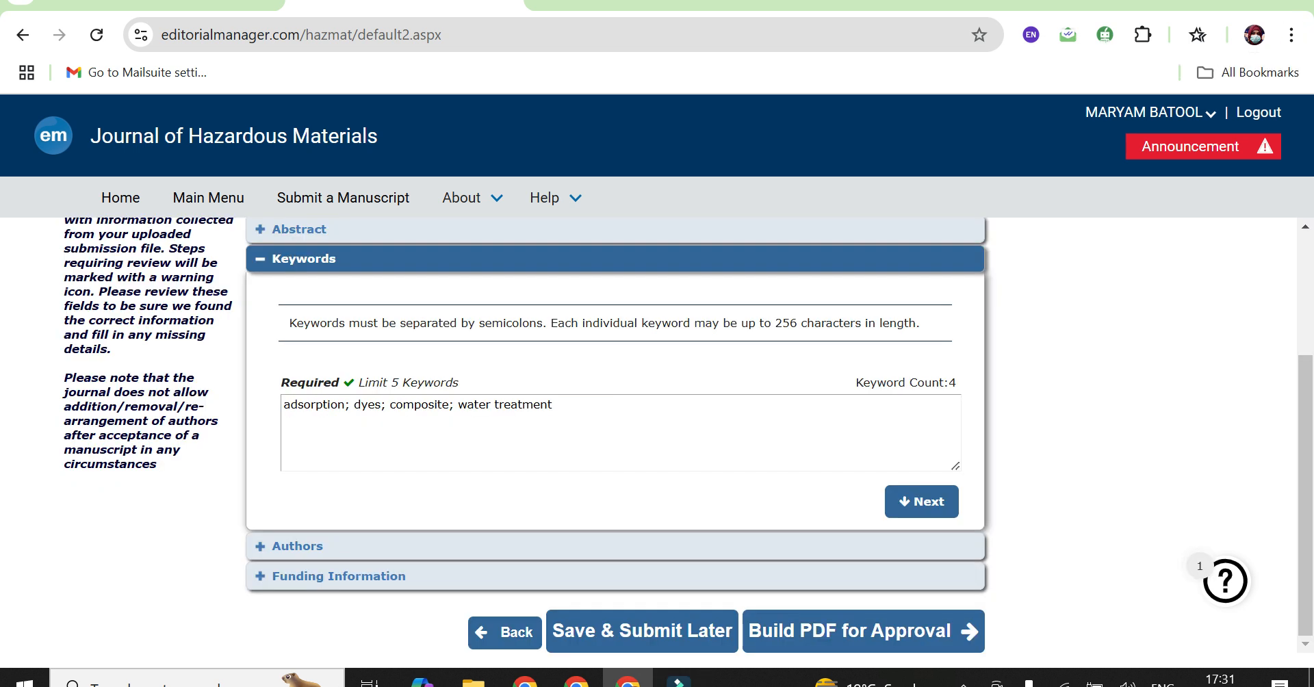
pyautogui.scroll(3, 616, 410)
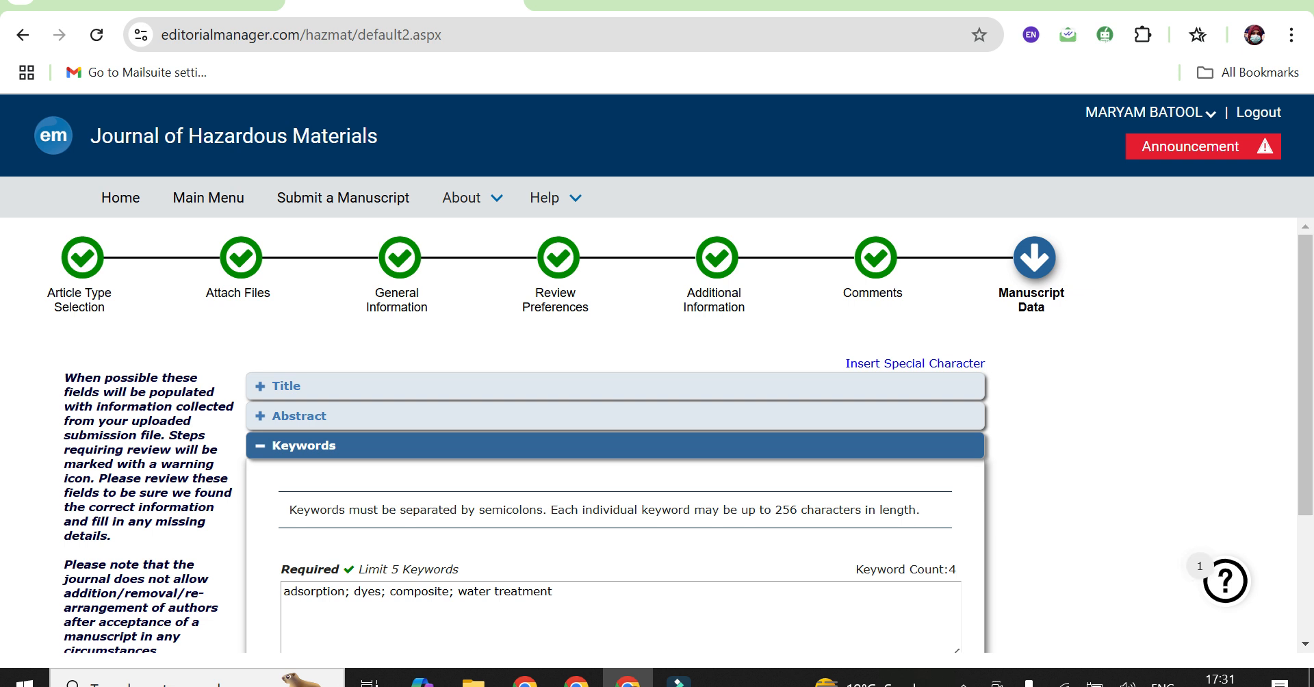
pyautogui.scroll(-3, 616, 411)
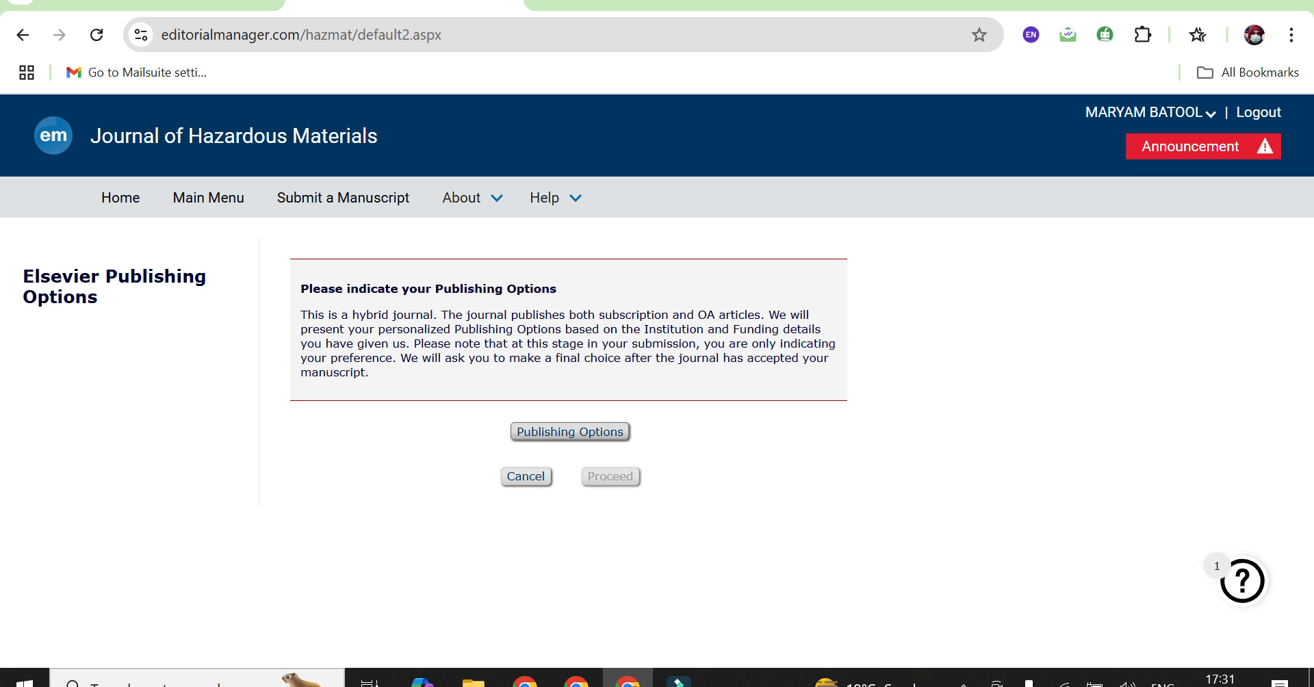
# - Open Elsevier's publishing options for the article, accept all cookies and maximize the window
pyautogui.click(570, 432)
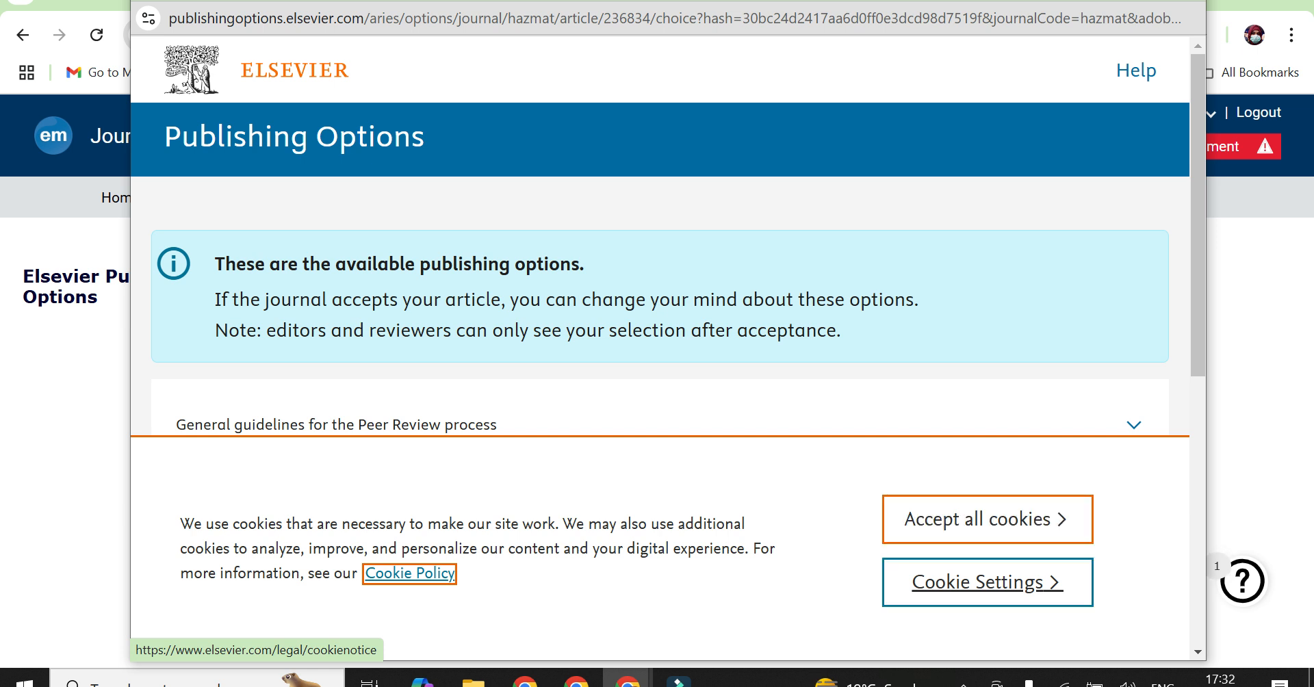
pyautogui.click(987, 519)
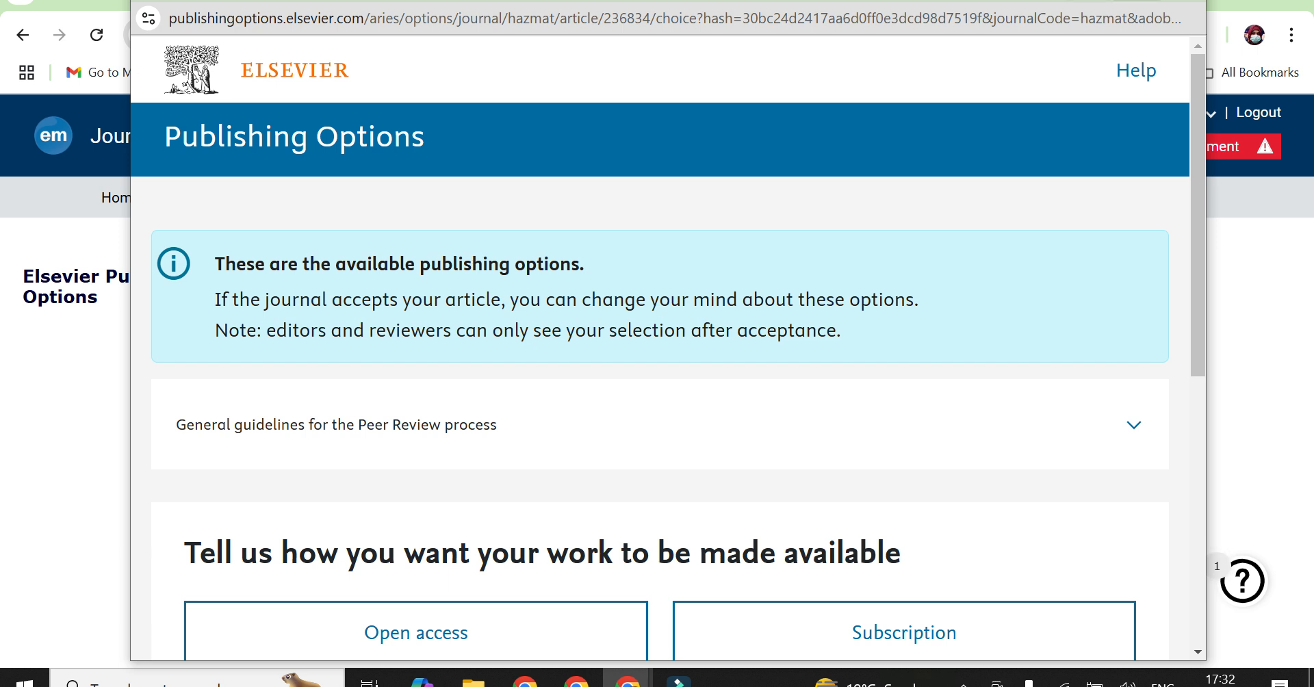
pyautogui.press('super+Up')
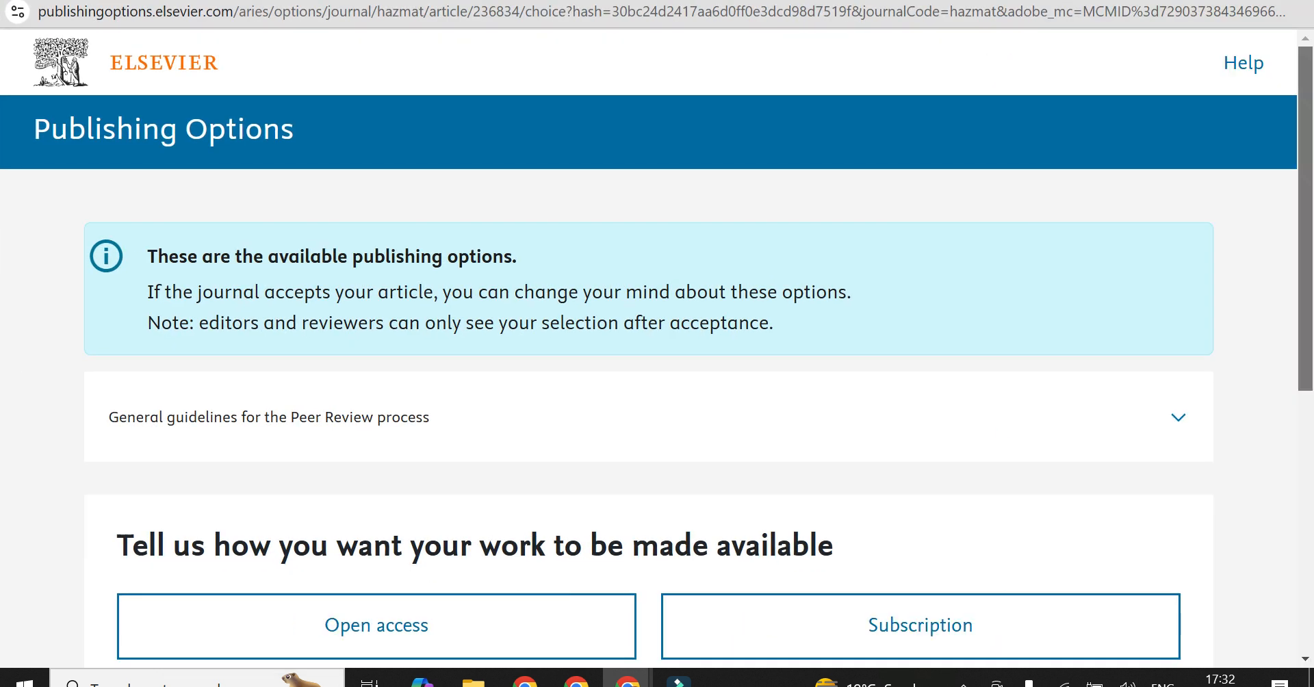
# - Select Open access and examine the charge to pay on acceptance and when it applies
pyautogui.scroll(-4, 657, 342)
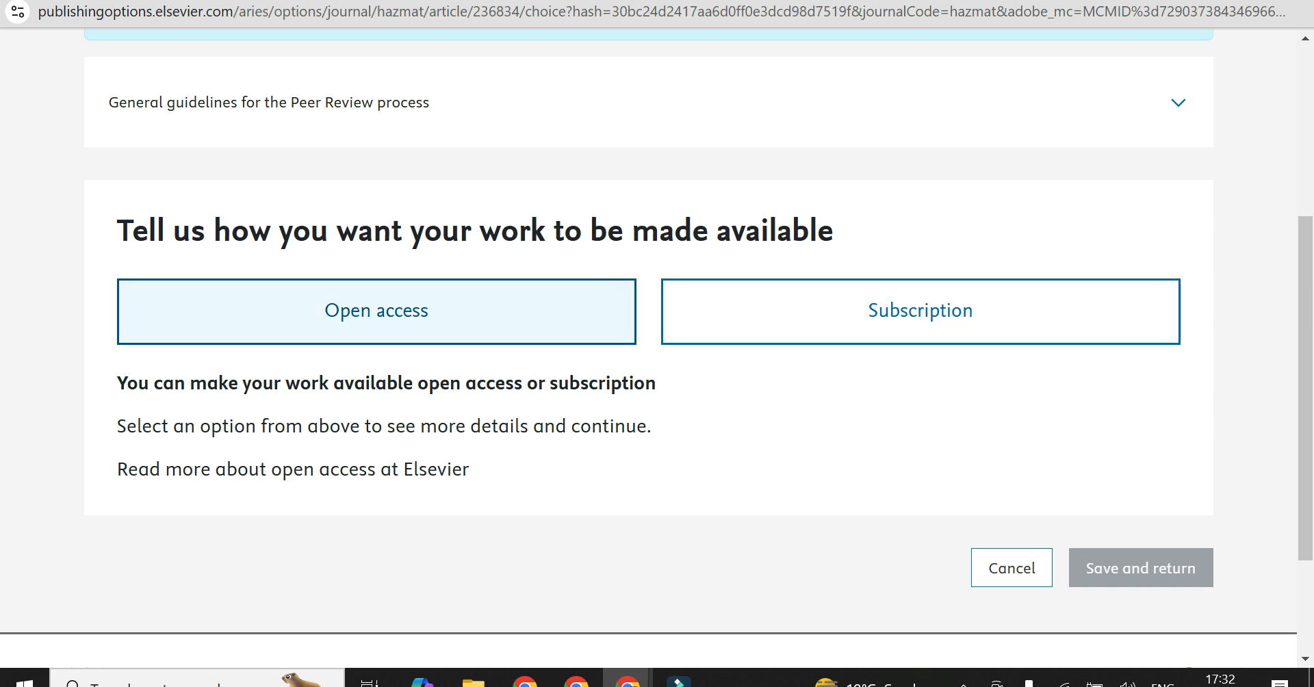
pyautogui.click(376, 310)
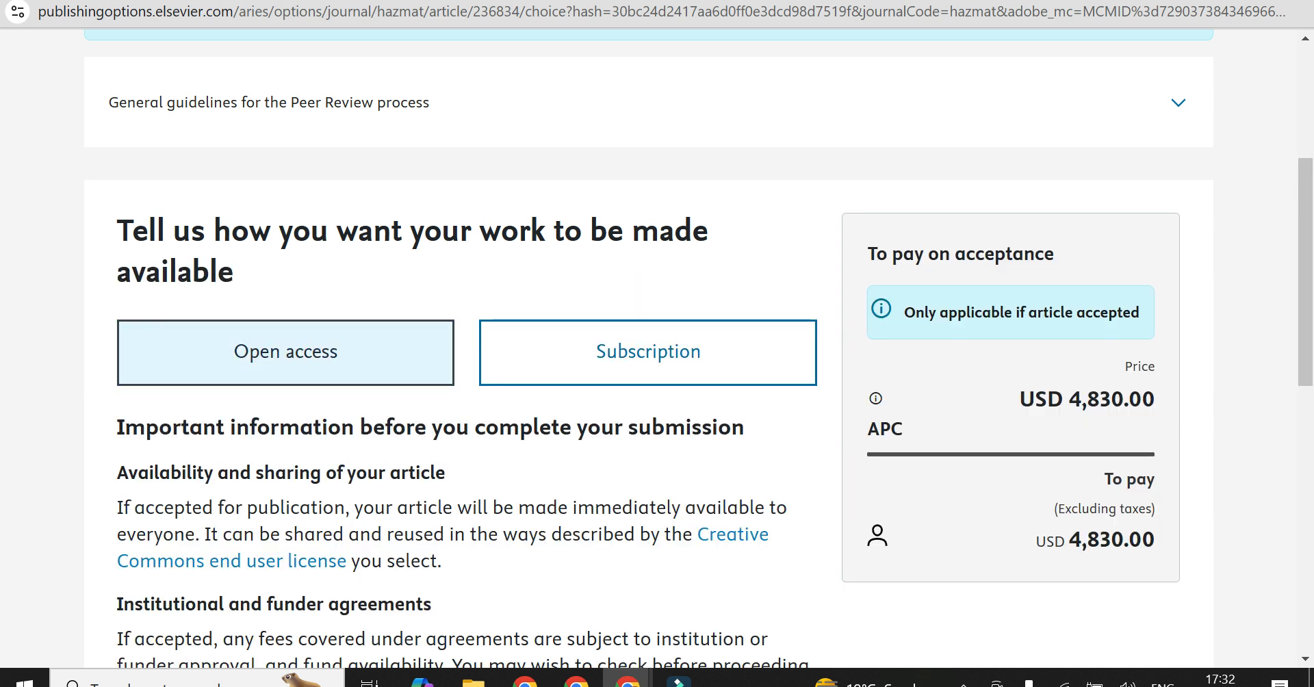
pyautogui.moveTo(1069, 539); pyautogui.dragTo(1155, 539)
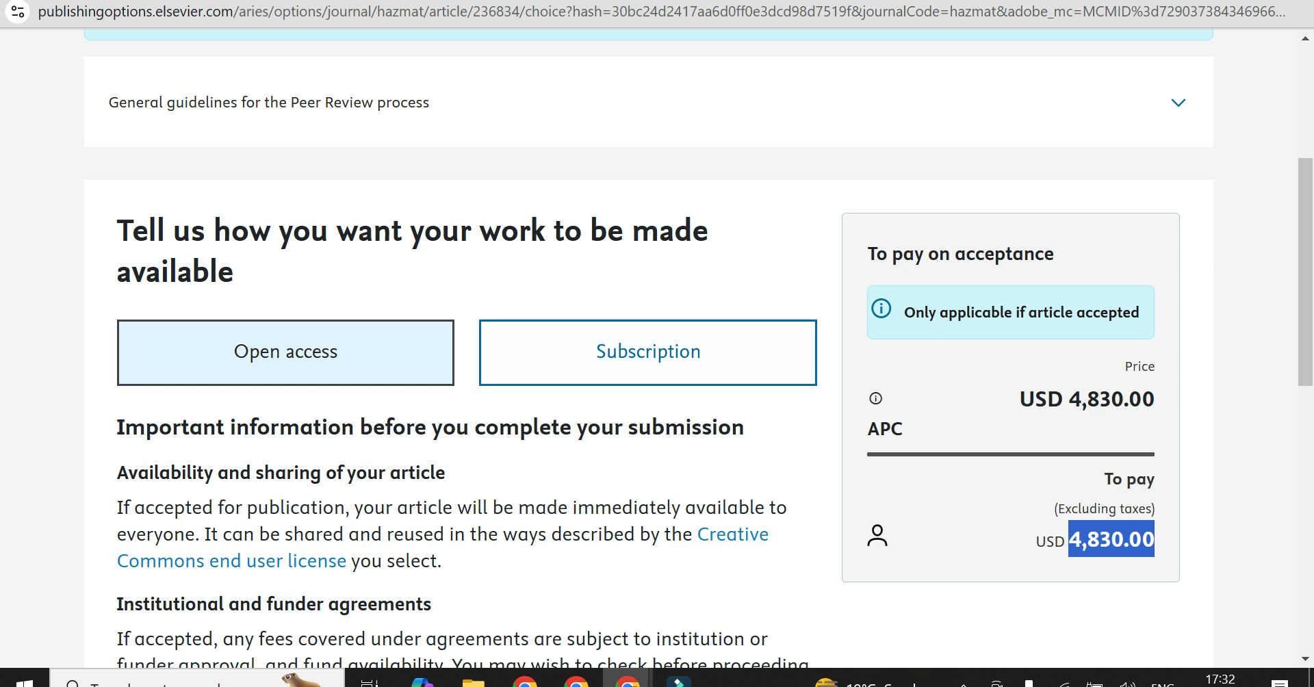
pyautogui.moveTo(904, 312); pyautogui.dragTo(1139, 312)
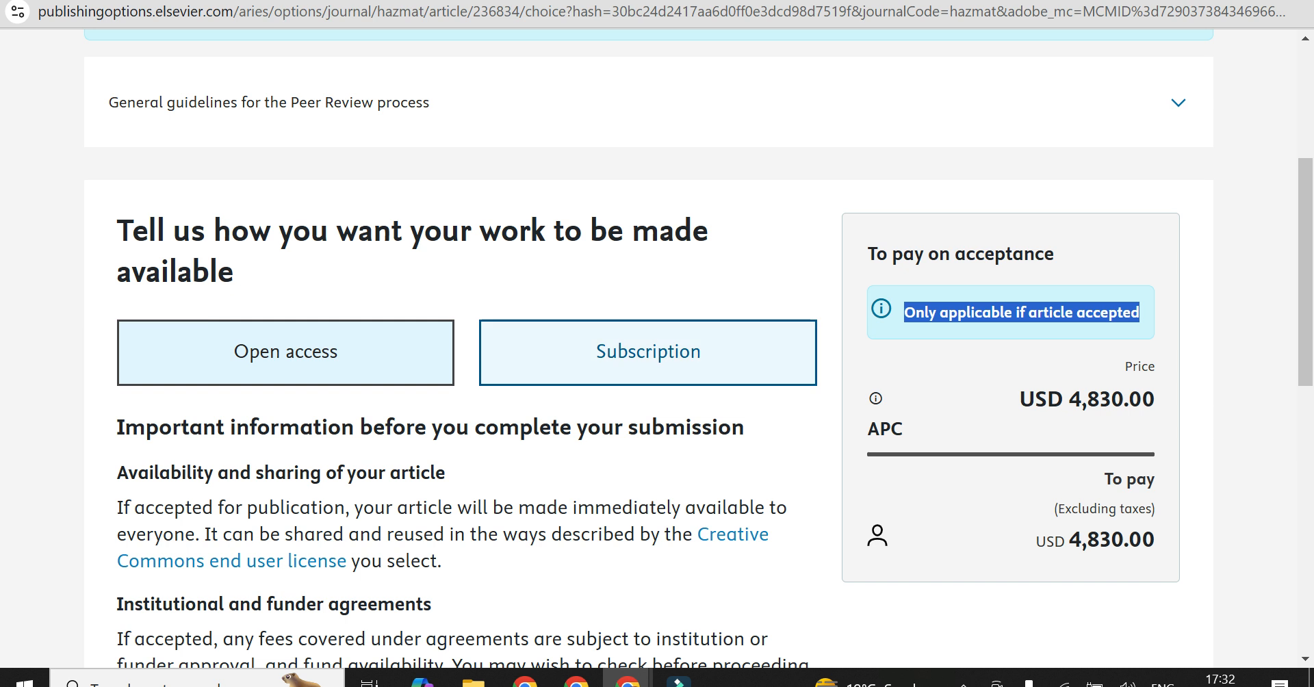
# - Choose Subscription as the publishing option, save it and proceed with the submission
pyautogui.click(648, 351)
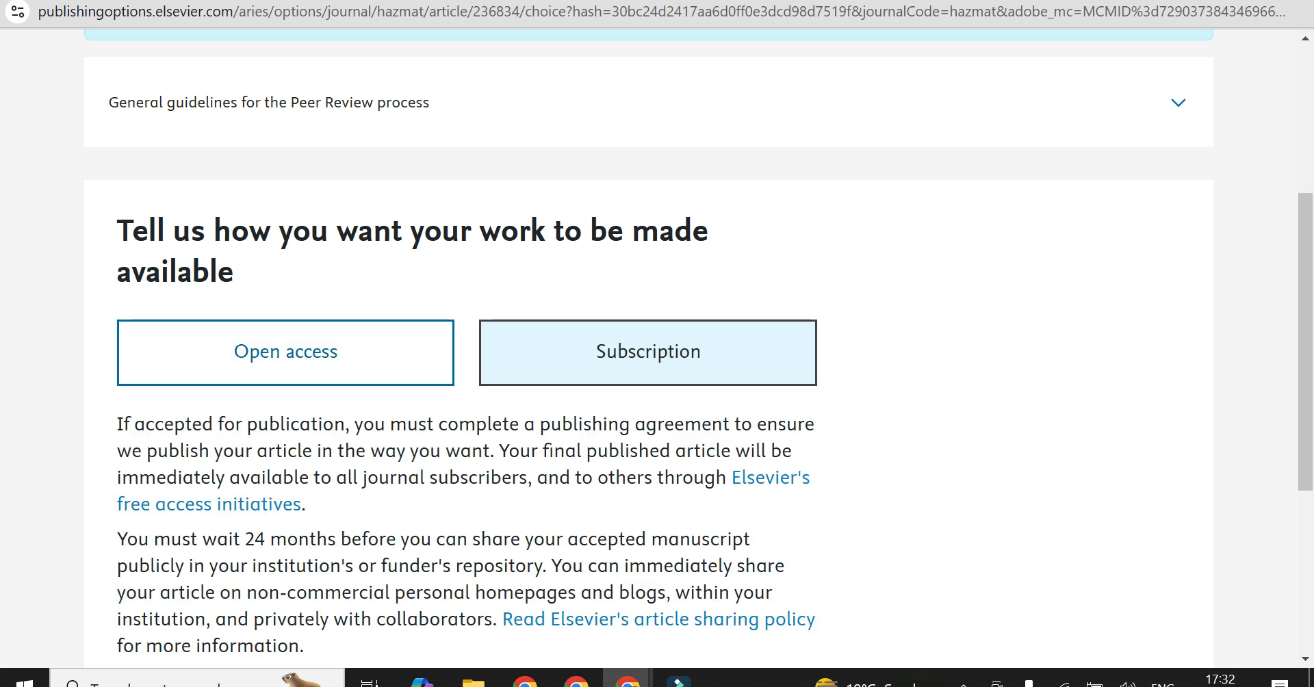
pyautogui.scroll(-5, 657, 343)
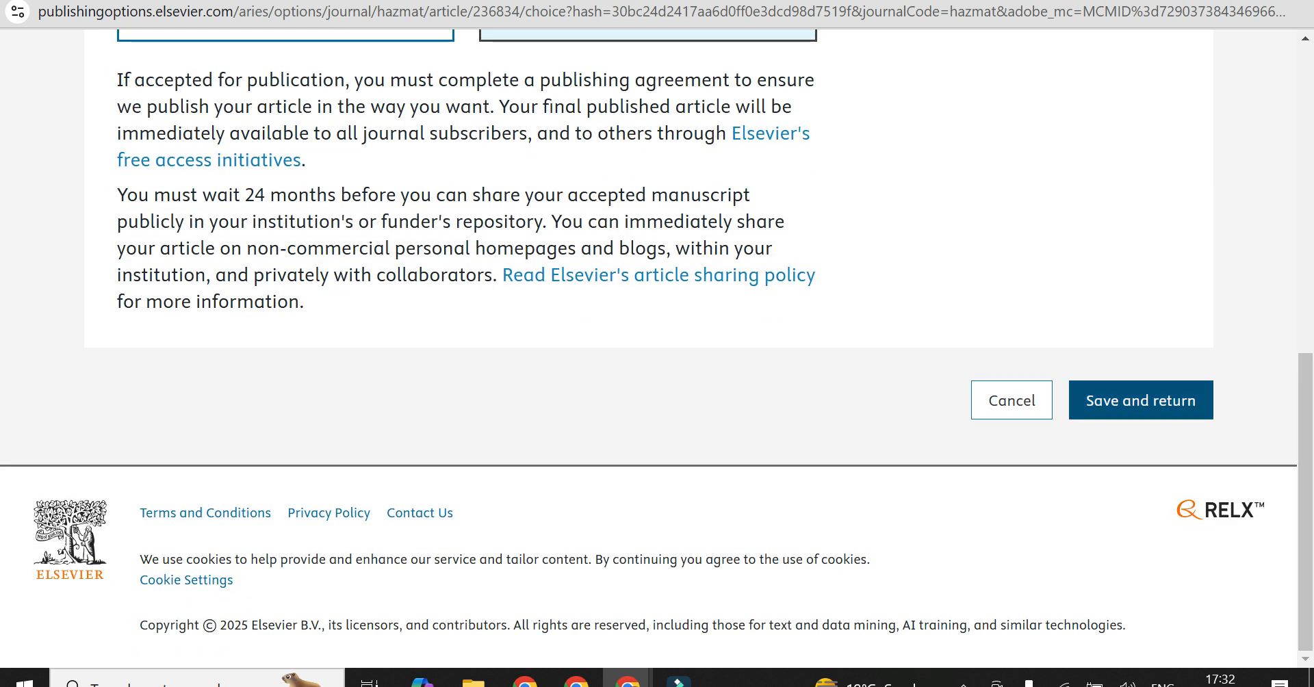
pyautogui.click(1141, 400)
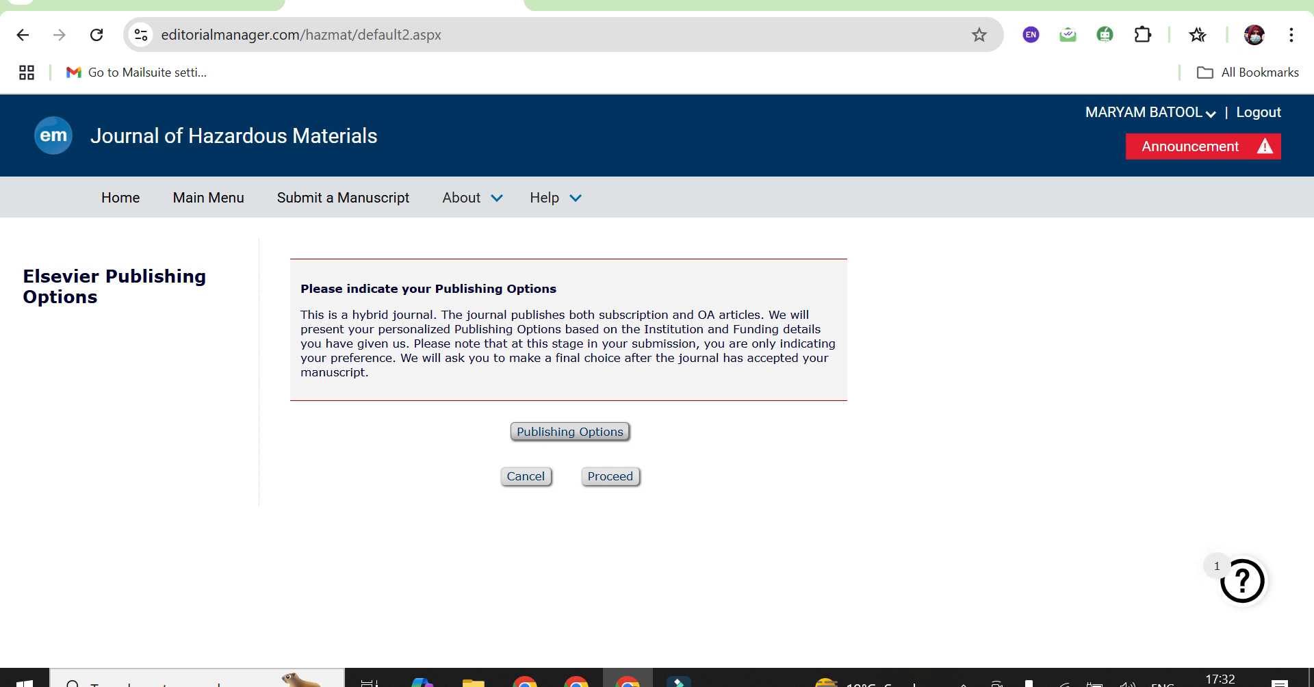
pyautogui.click(610, 476)
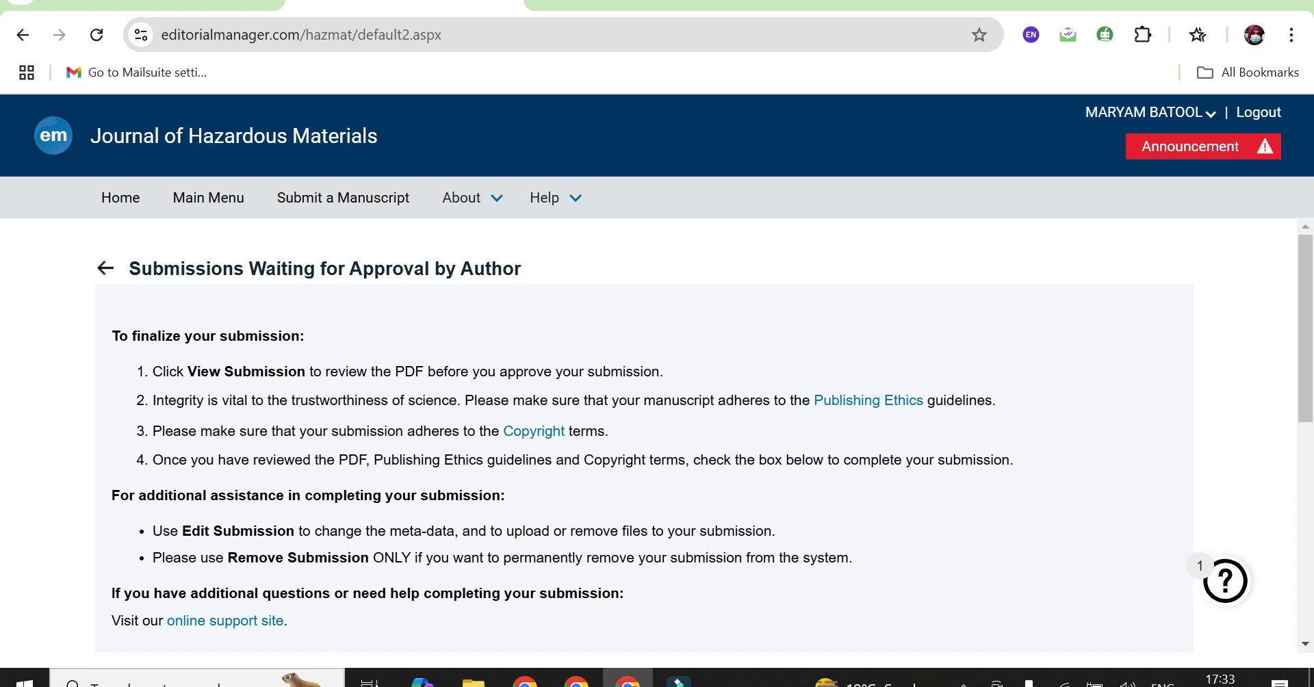
# - Accept the Publishing Ethics guidelines and Copyright terms for the submission waiting for approval
pyautogui.scroll(-5, 644, 438)
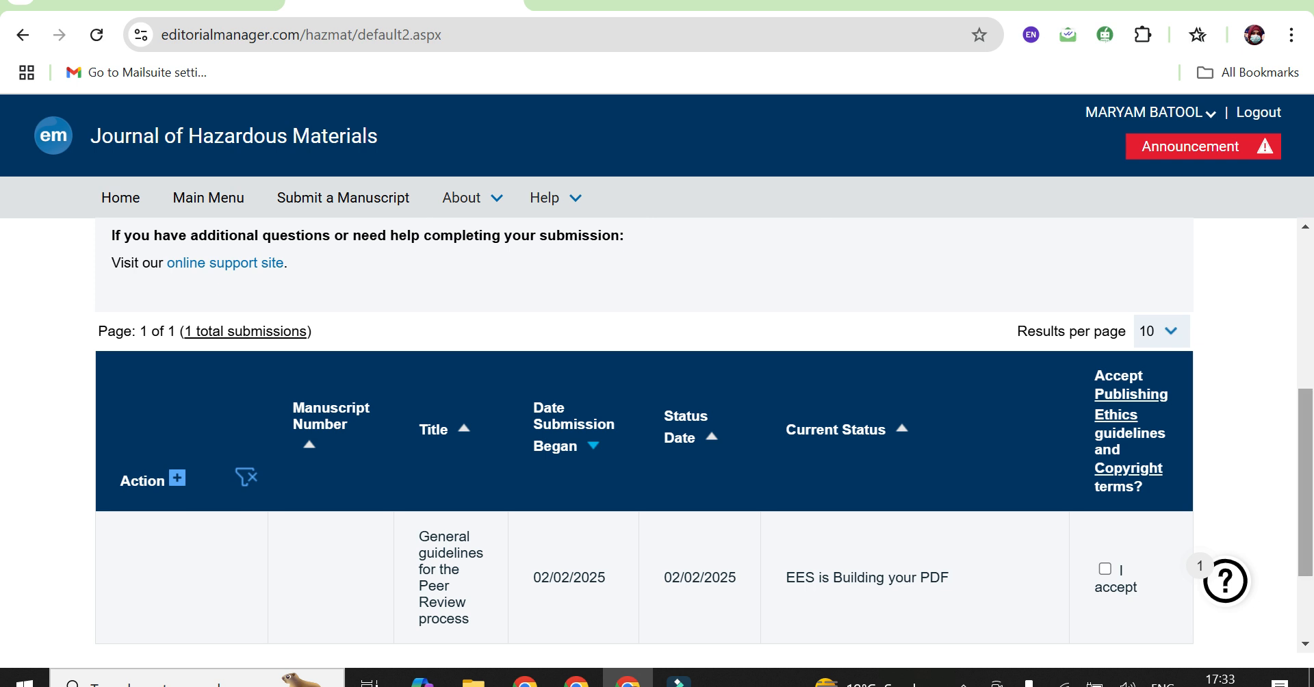
pyautogui.scroll(-2, 643, 438)
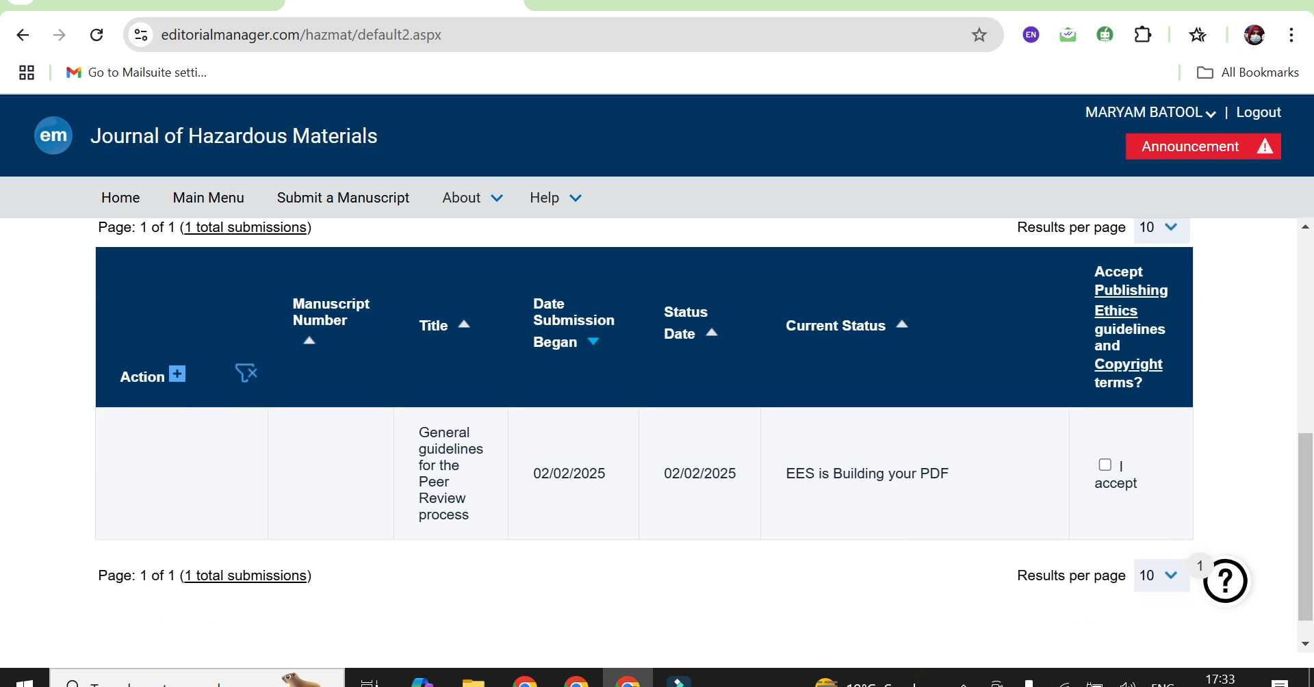
pyautogui.click(1104, 464)
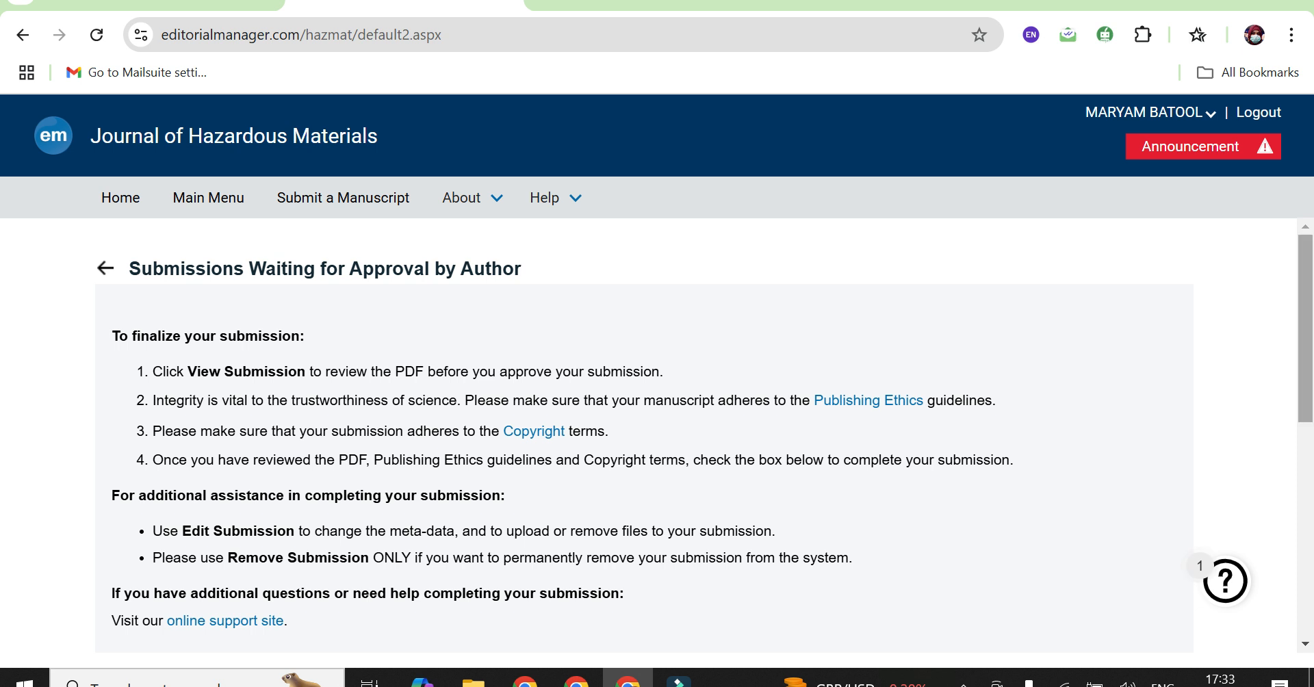
# - Examine the submission's manuscript number and status date columns and the actions available for it
pyautogui.scroll(-6, 643, 438)
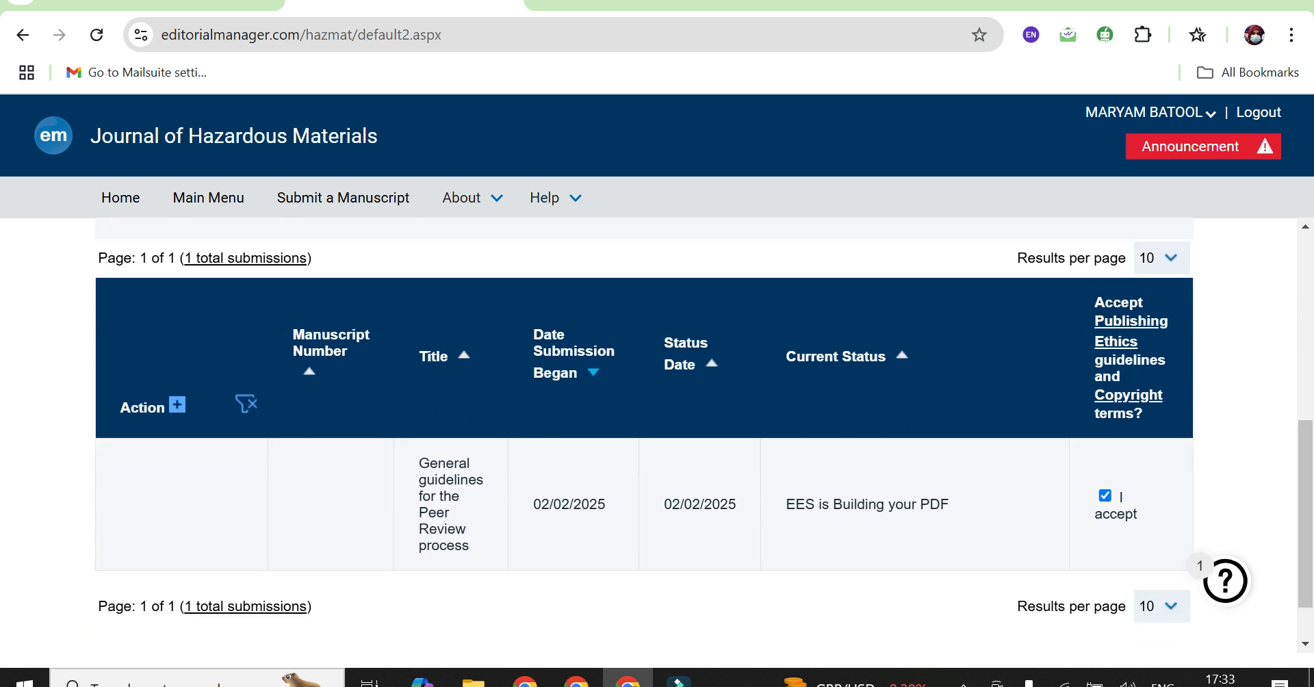
pyautogui.moveTo(293, 335); pyautogui.dragTo(349, 353)
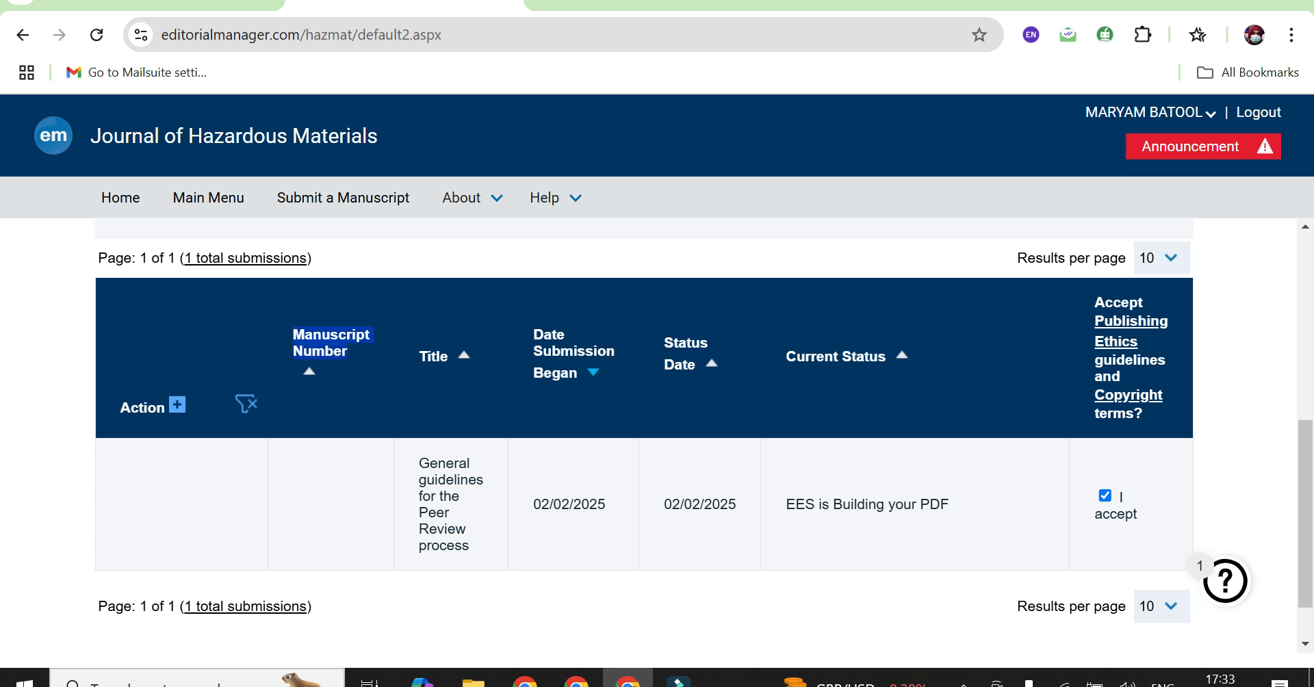
pyautogui.click(350, 356)
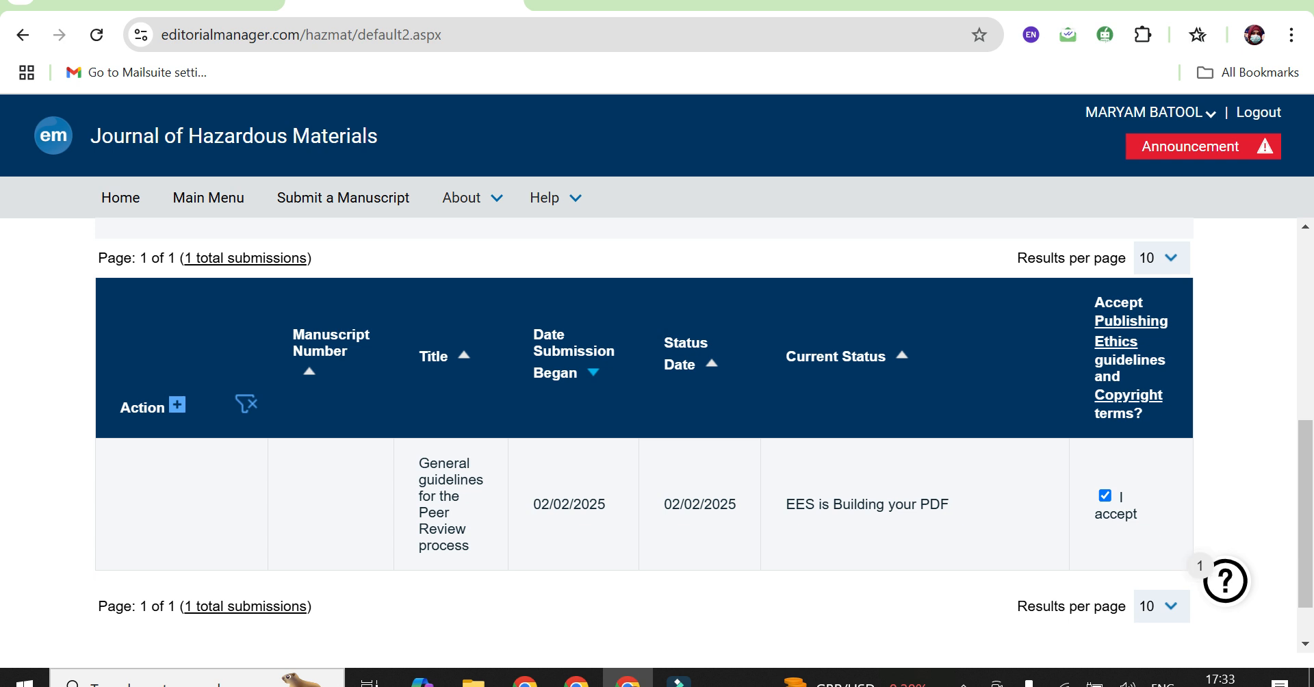
pyautogui.moveTo(664, 504); pyautogui.dragTo(736, 504)
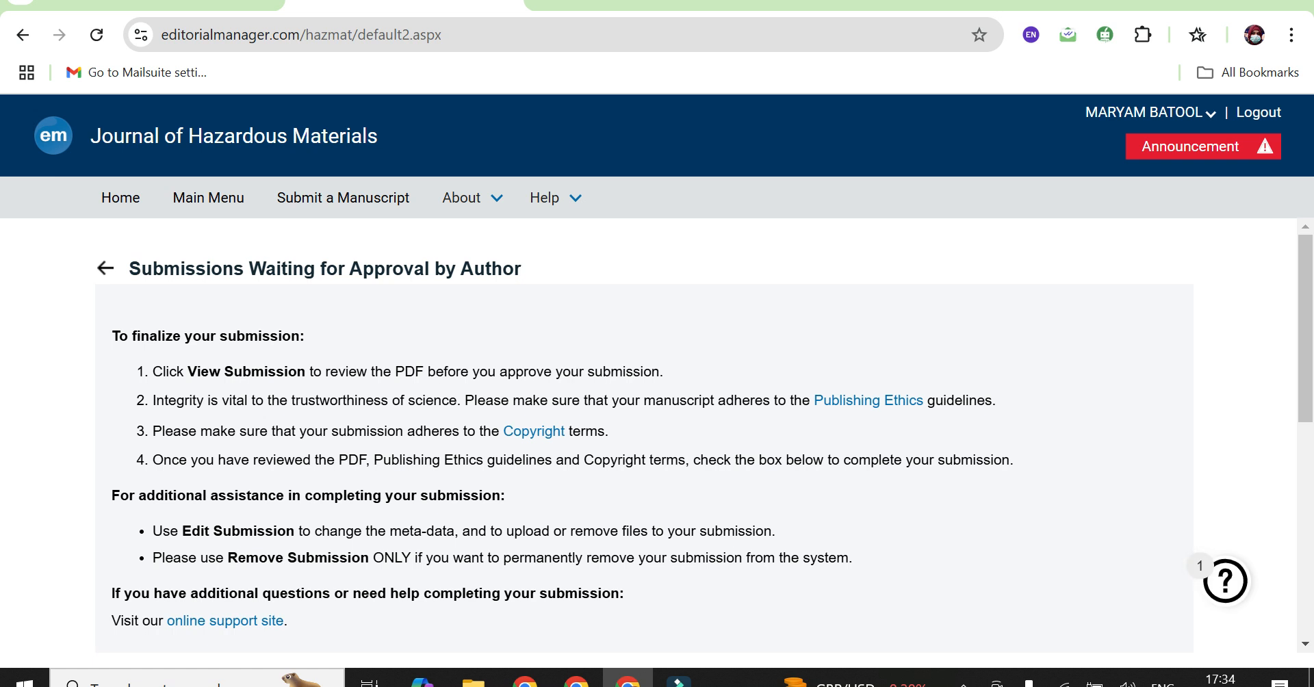
pyautogui.scroll(-5, 643, 436)
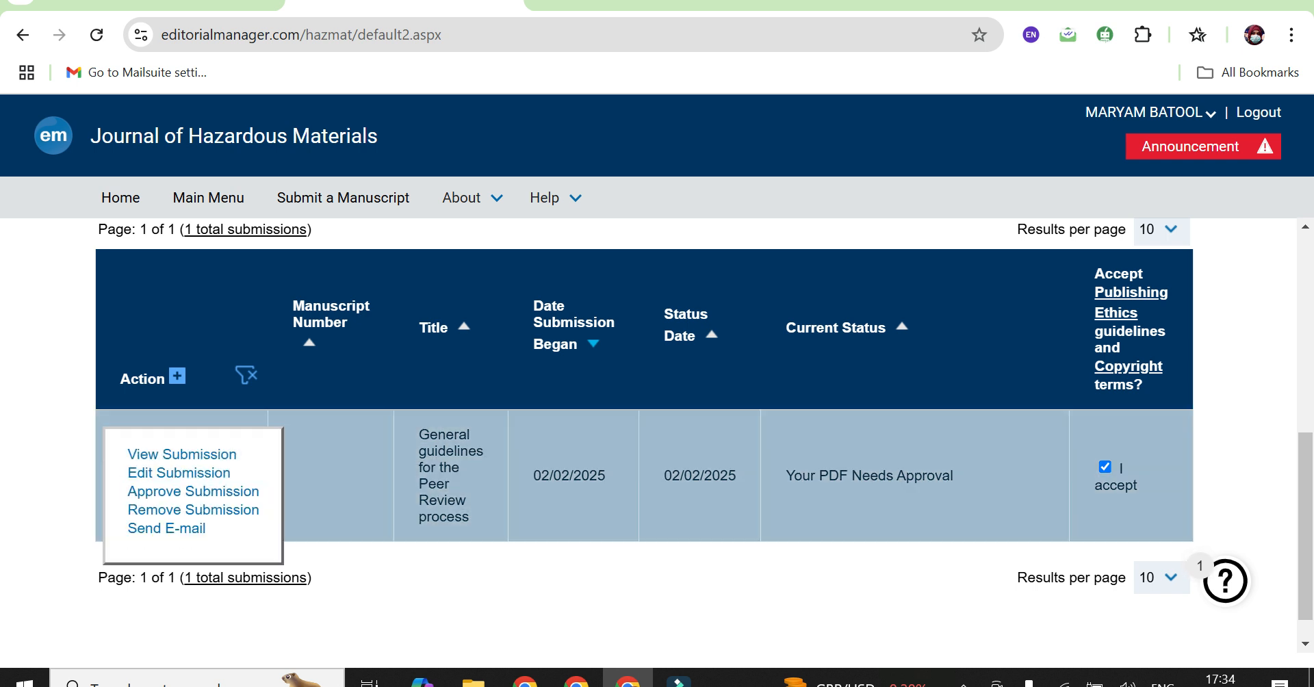
pyautogui.moveTo(161, 474)
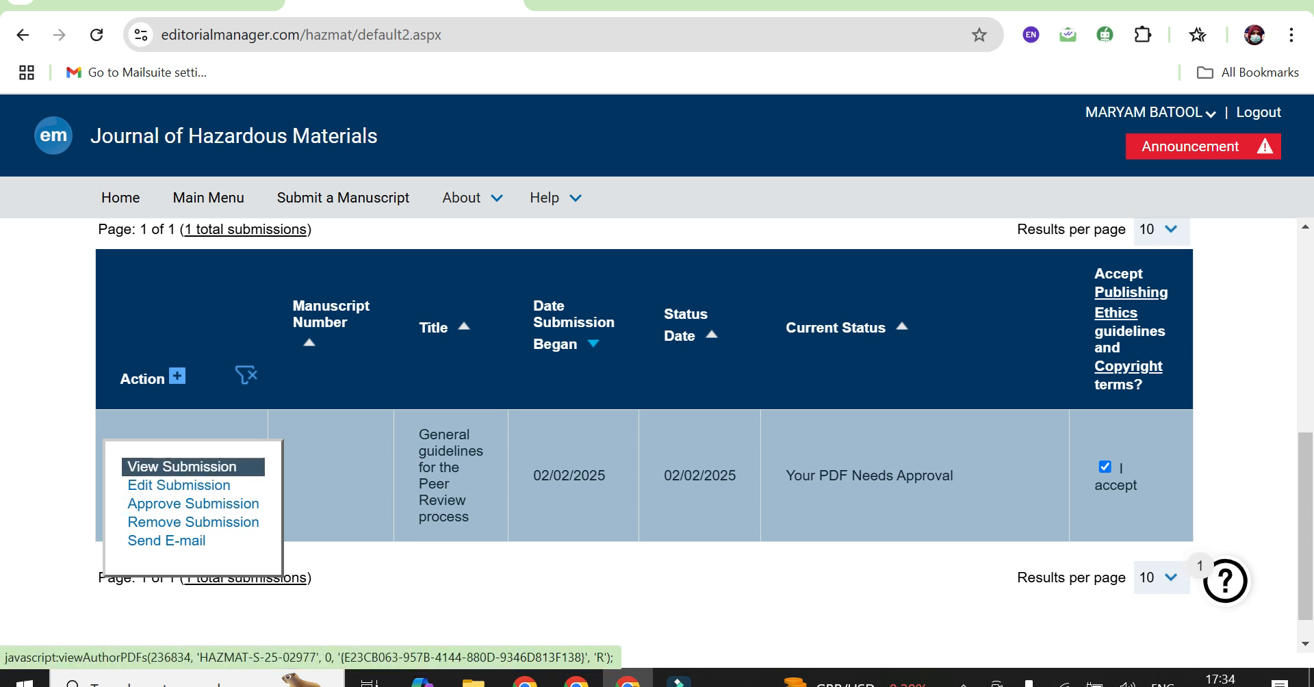
# - View the built PDF of the submission awaiting approval and request approval of the submission
pyautogui.click(181, 466)
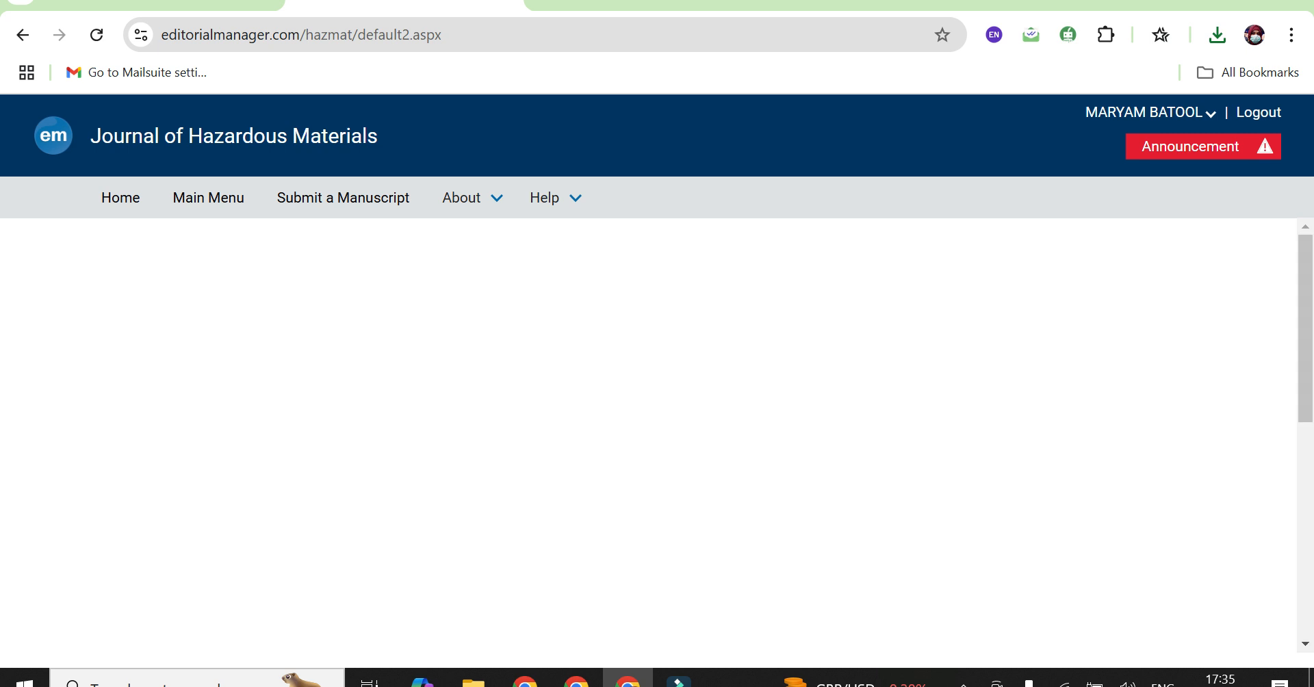
pyautogui.moveTo(1305, 328); pyautogui.dragTo(1304, 510)
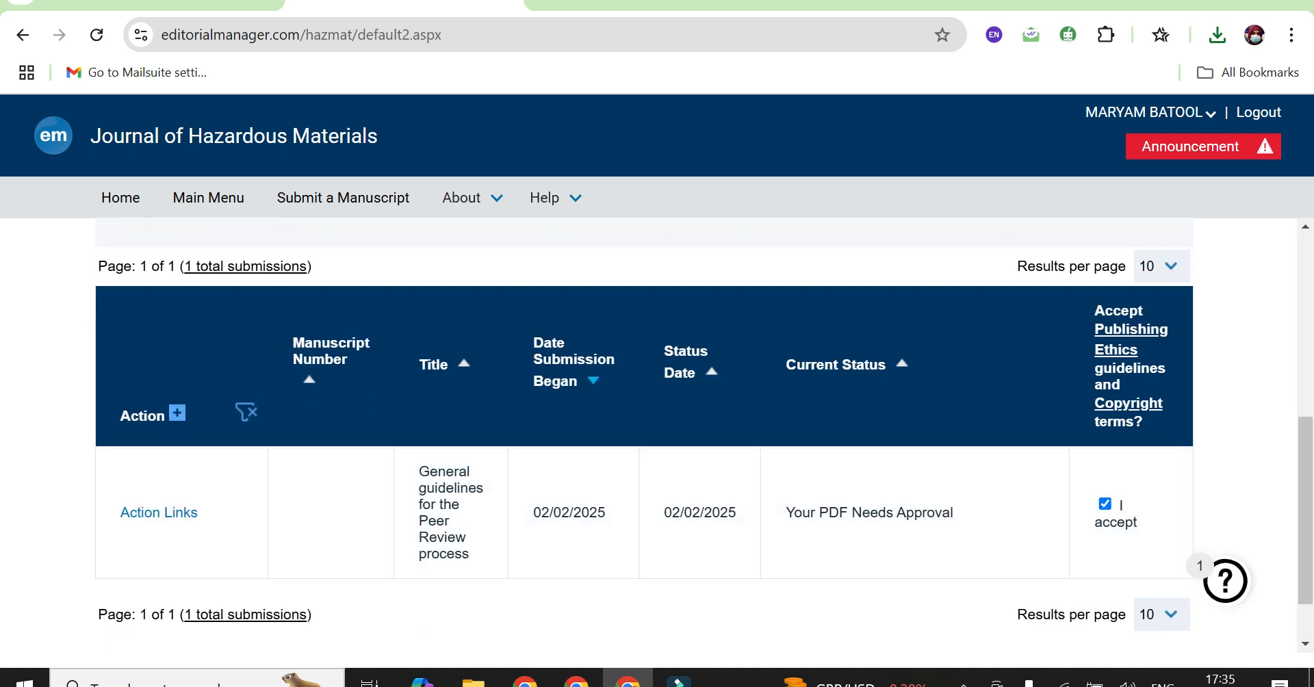
pyautogui.moveTo(158, 513)
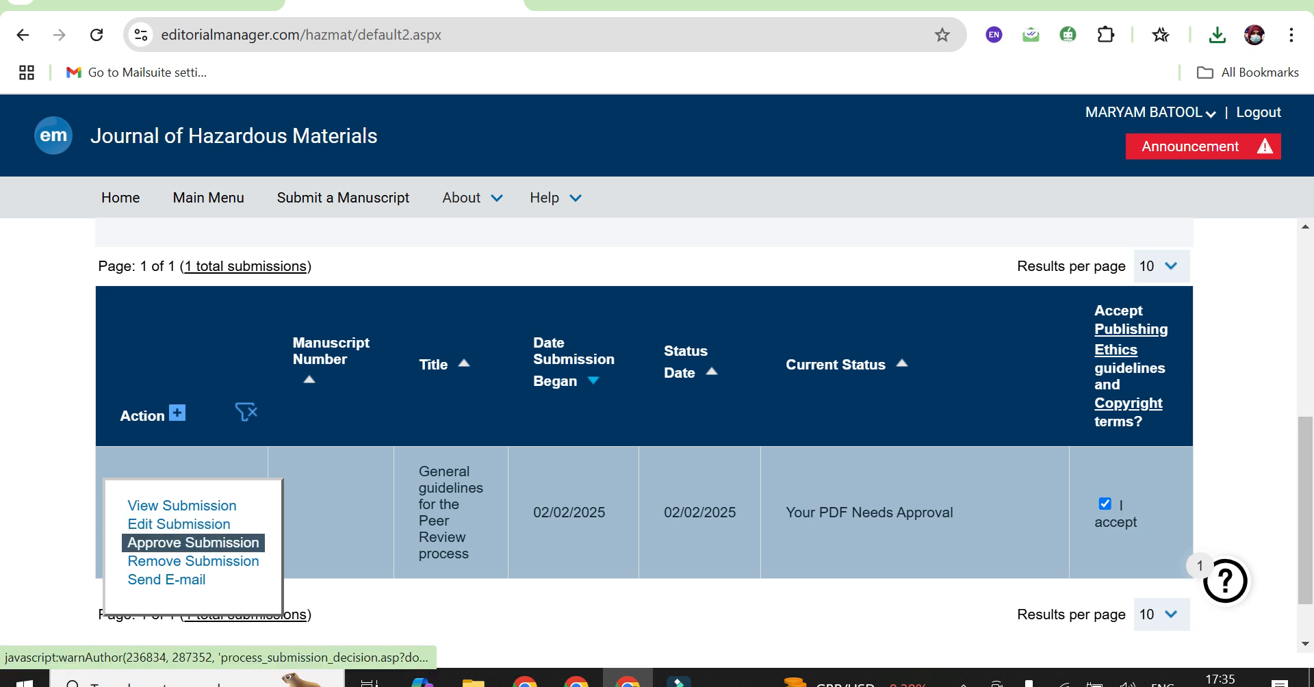
pyautogui.click(194, 542)
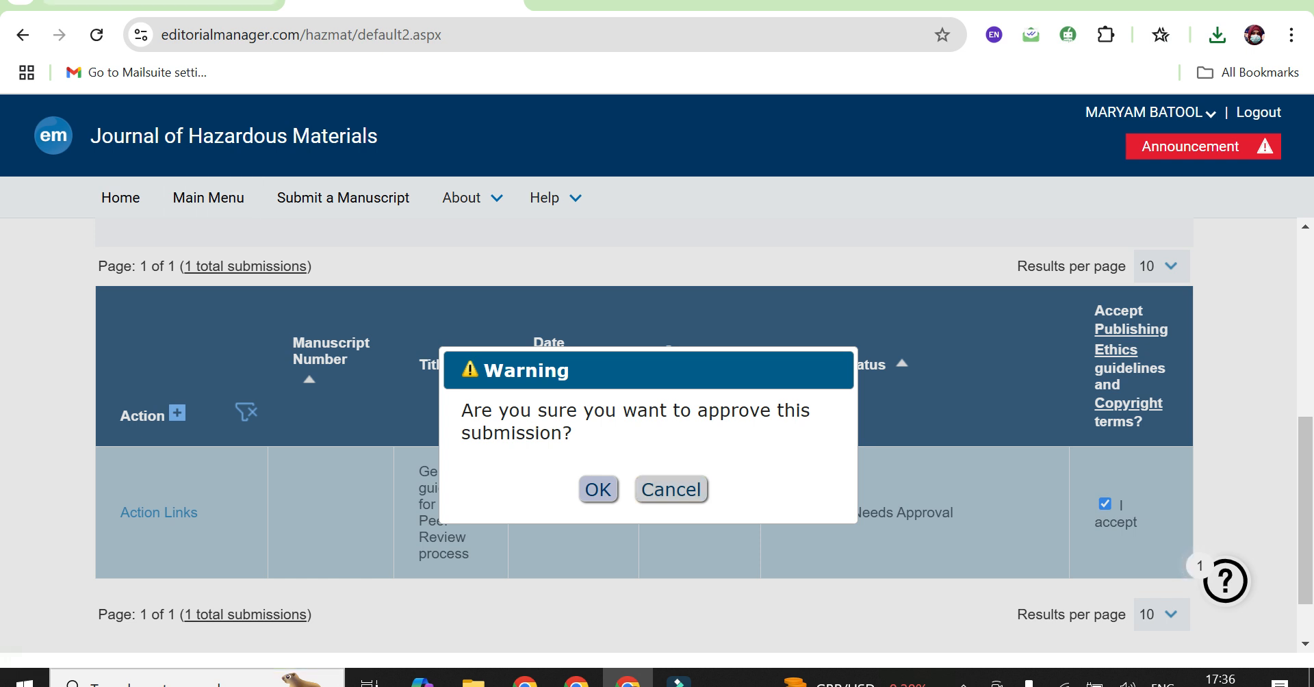
# - Switch to the ScienceDirect editorial board page and open the Journal of Hazardous Materials homepage from it
pyautogui.click(159, 3)
pyautogui.click(331, 208)
pyautogui.moveTo(67, 208)
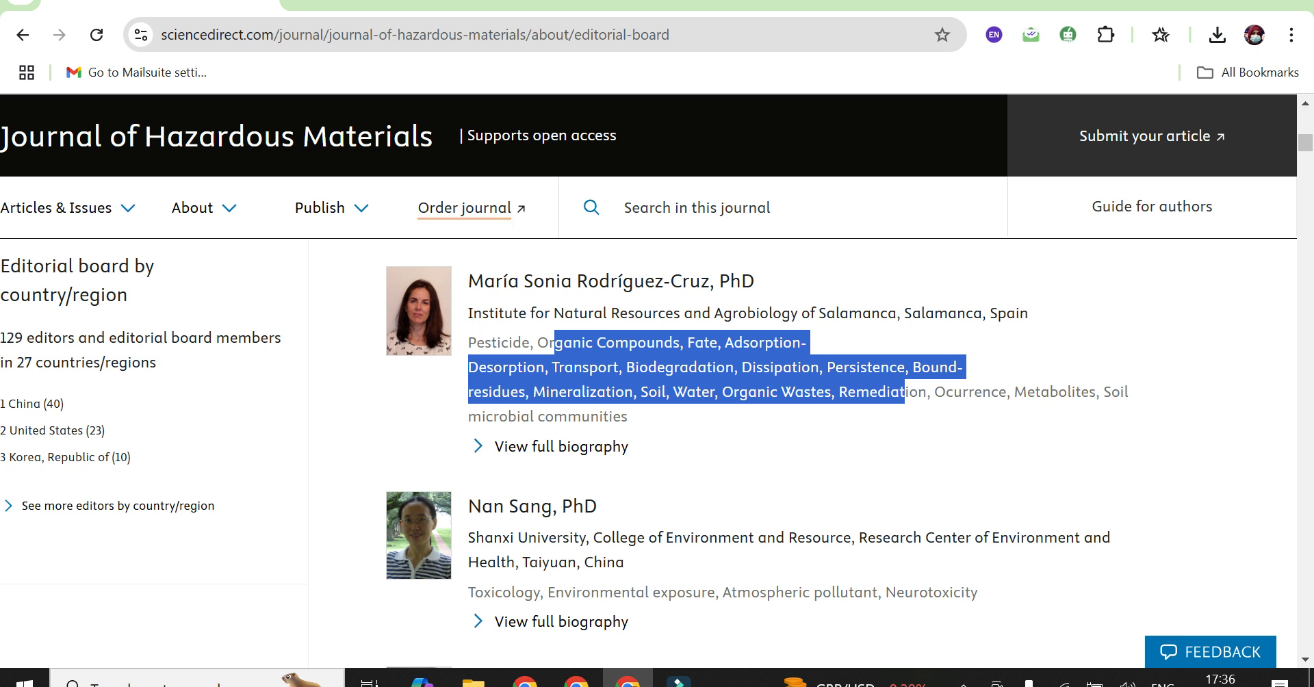
pyautogui.scroll(10, 273, 383)
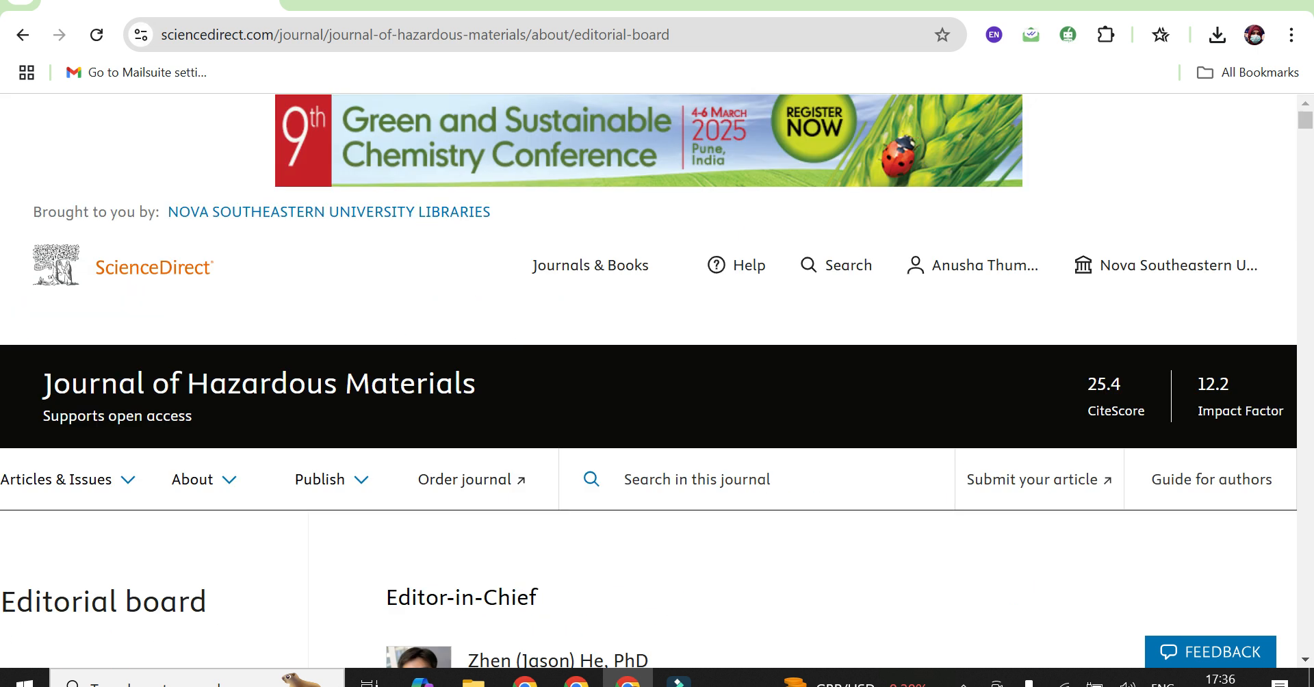
pyautogui.click(259, 385)
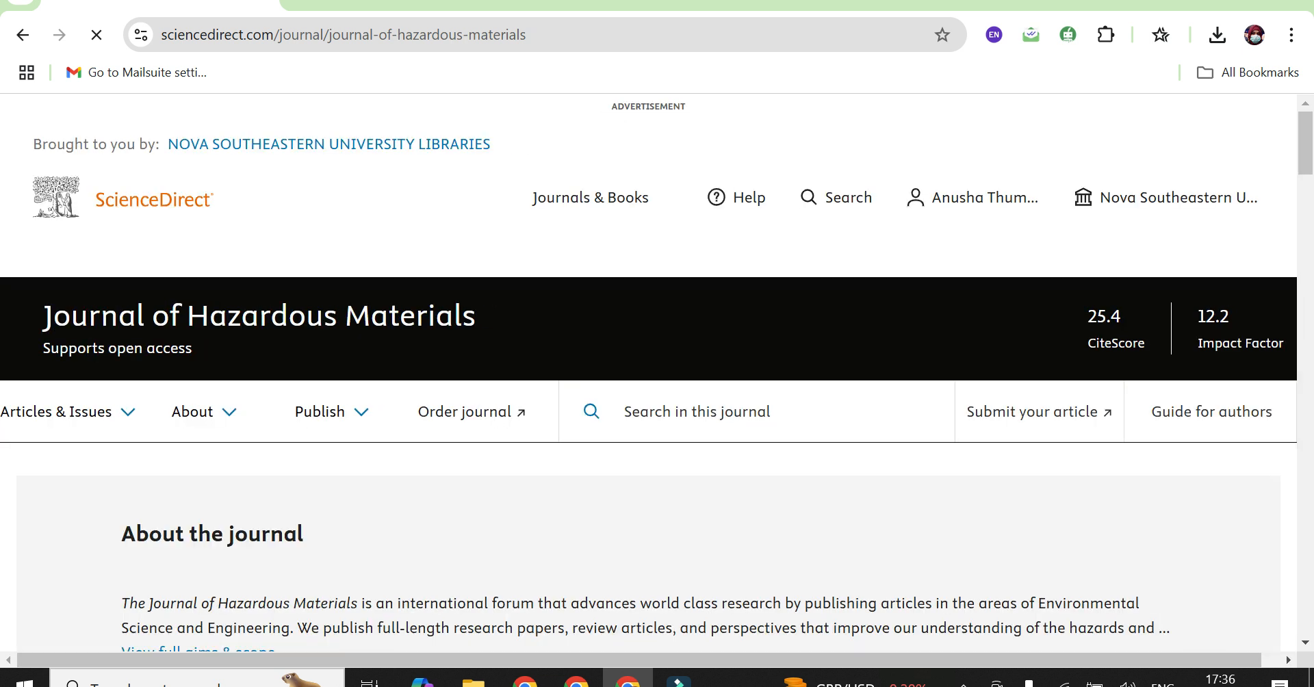
# - Examine the journal's time to first decision and review time on its homepage
pyautogui.scroll(-5, 648, 373)
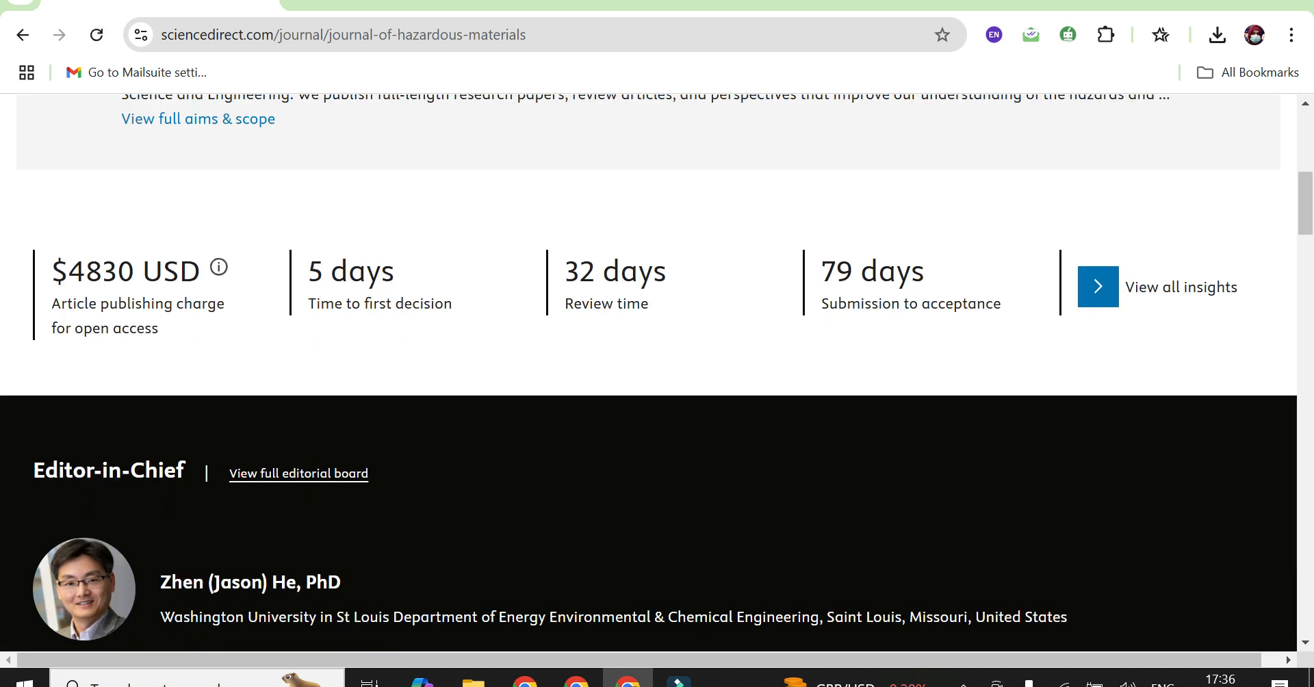
pyautogui.scroll(2, 649, 373)
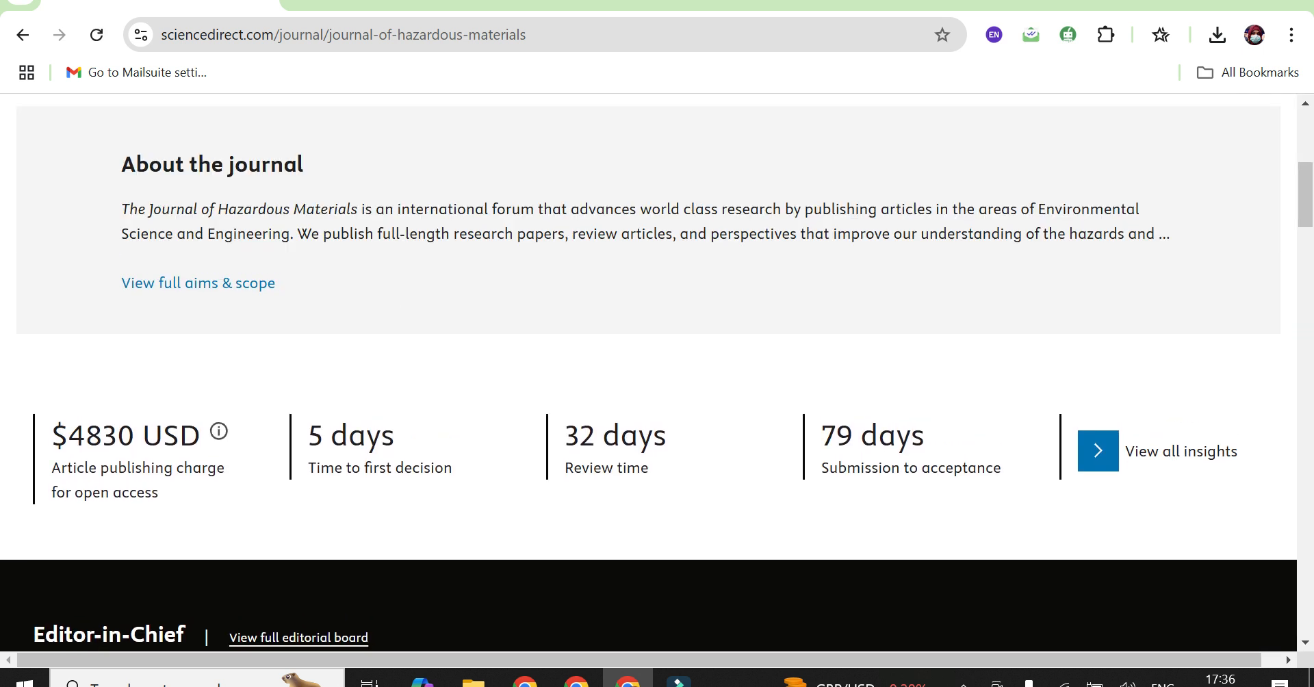
pyautogui.moveTo(309, 421); pyautogui.dragTo(452, 473)
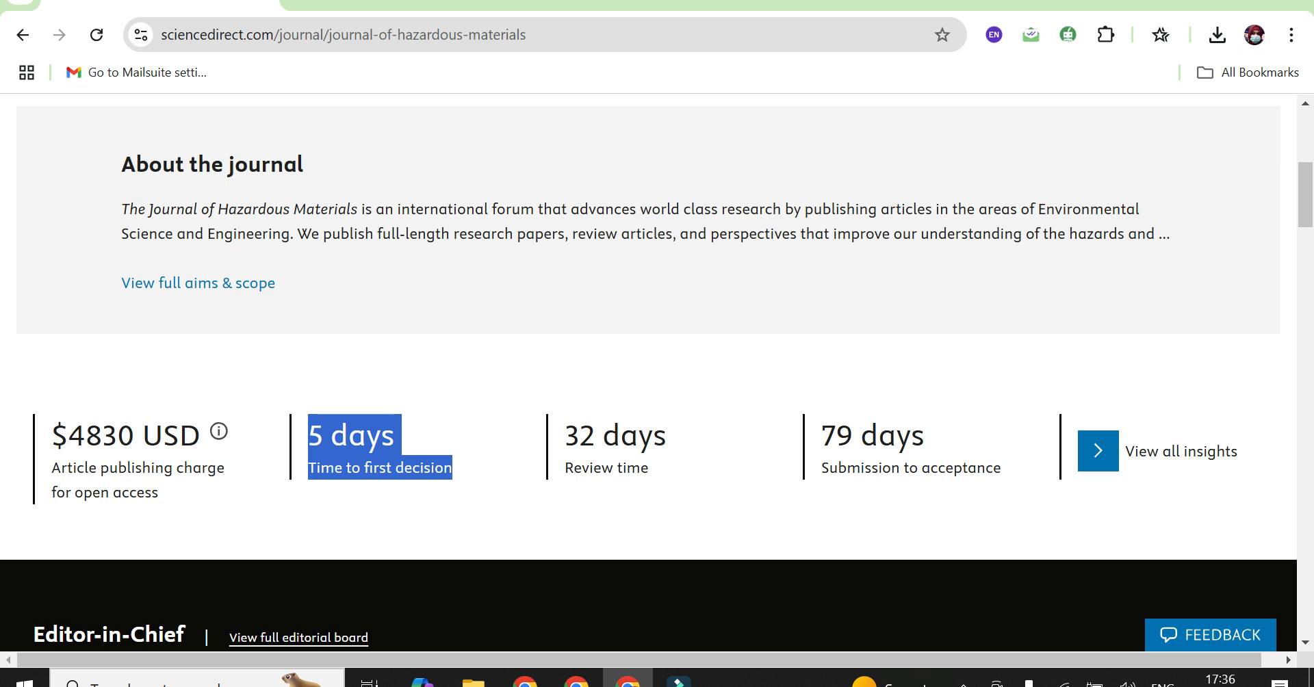
pyautogui.moveTo(565, 435); pyautogui.dragTo(648, 472)
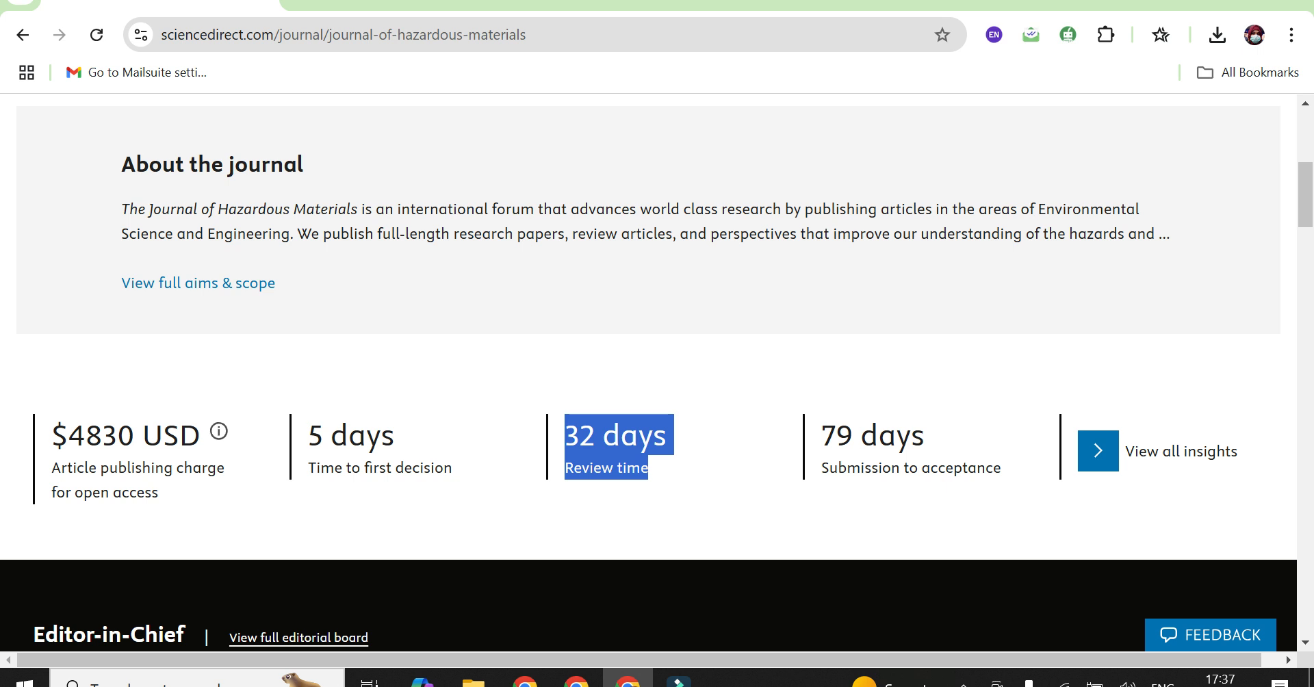
pyautogui.click(677, 473)
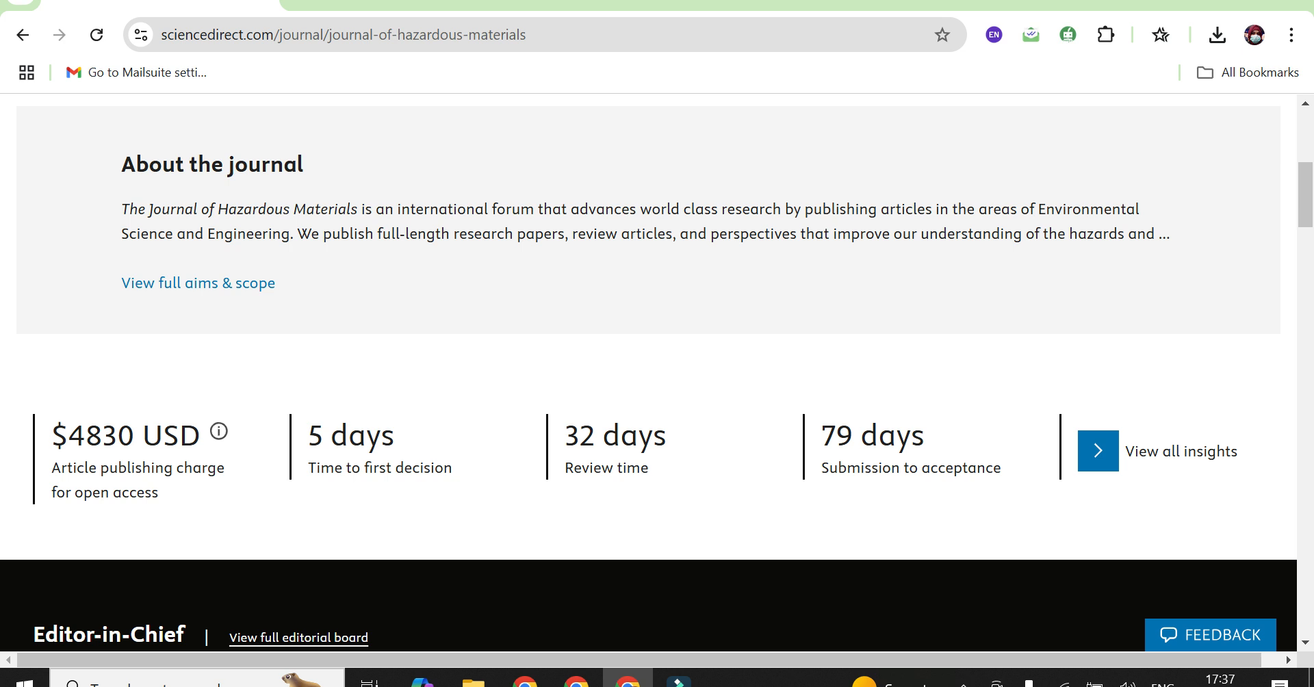
pyautogui.scroll(6, 657, 370)
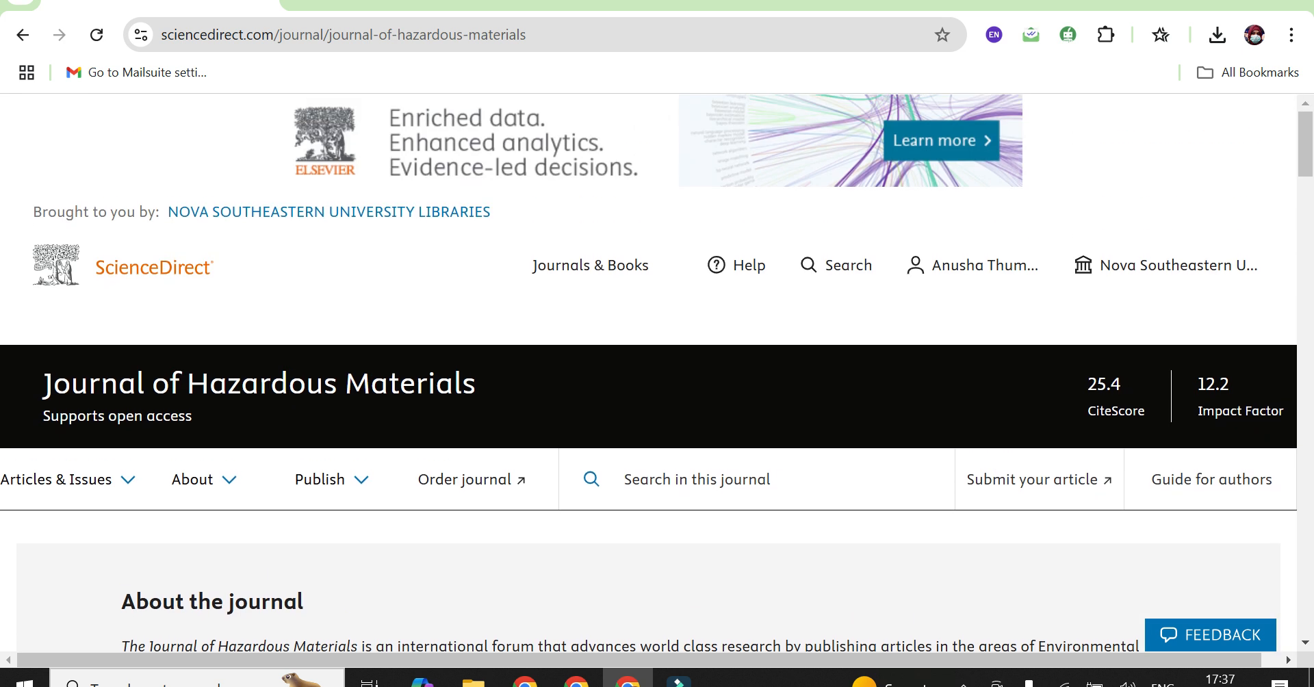
pyautogui.hotkey('ctrl', 'Tab')
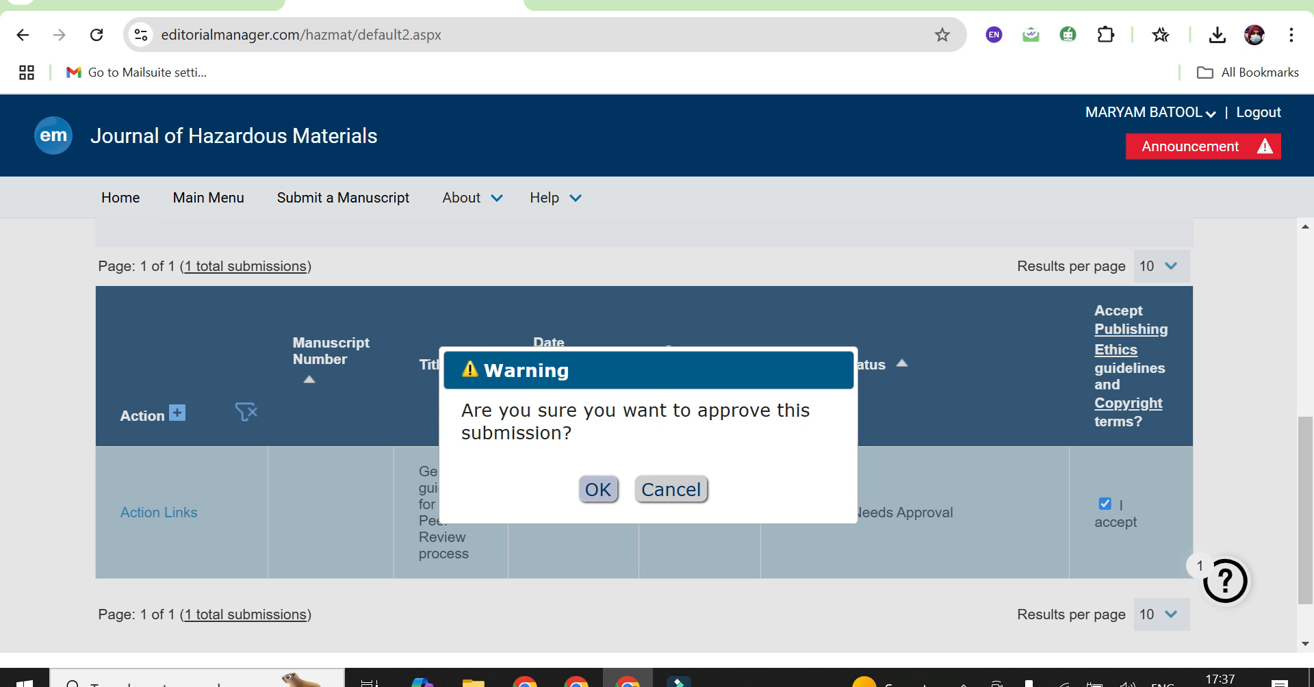
pyautogui.hotkey('ctrl', 'shift', 'Tab')
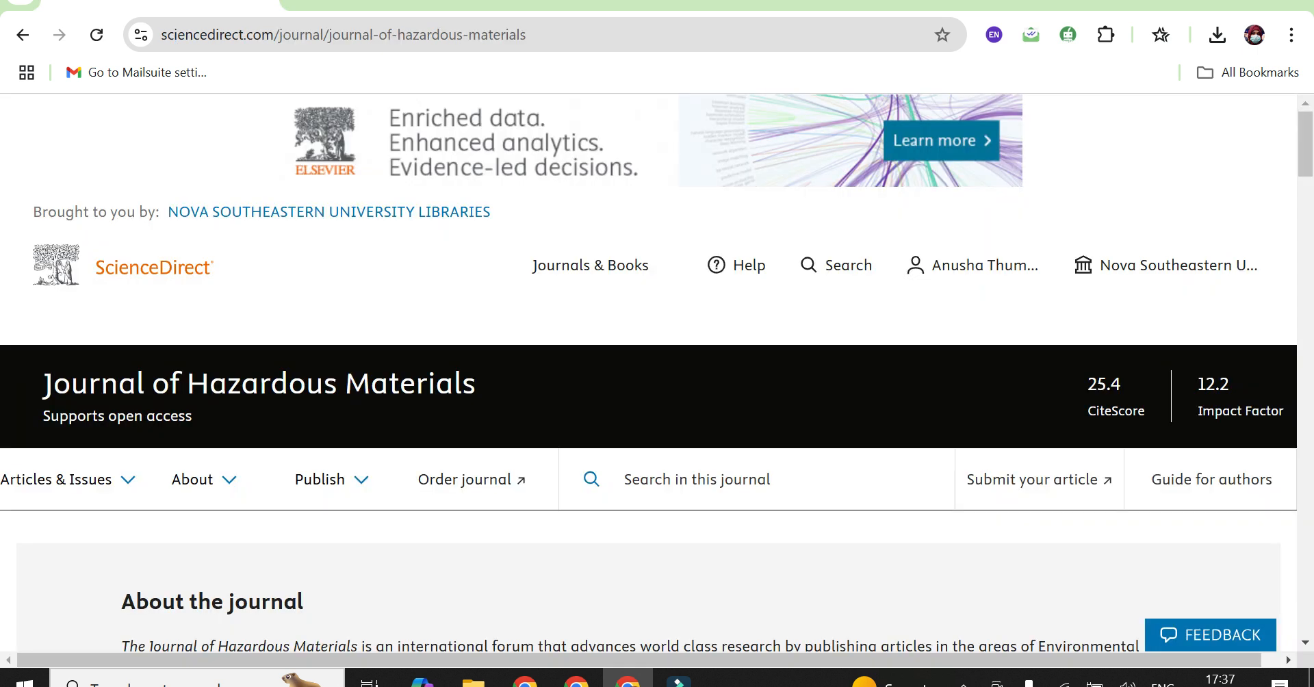
pyautogui.scroll(-3, 657, 374)
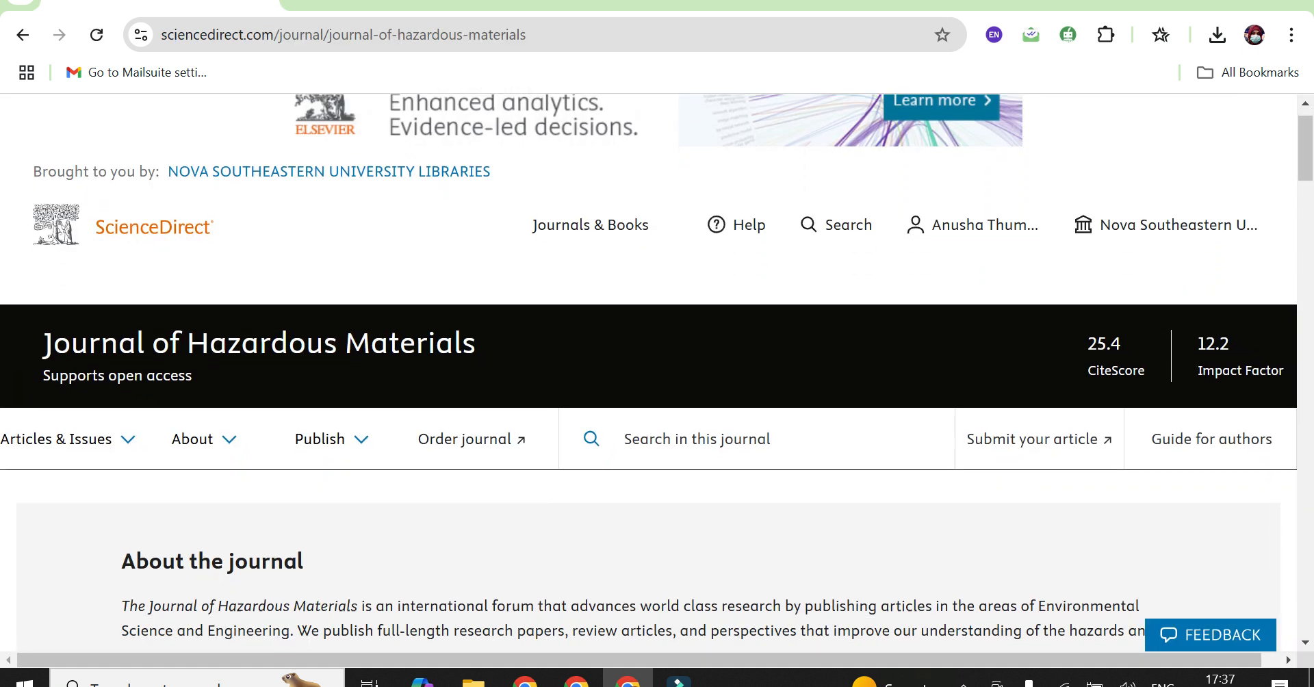